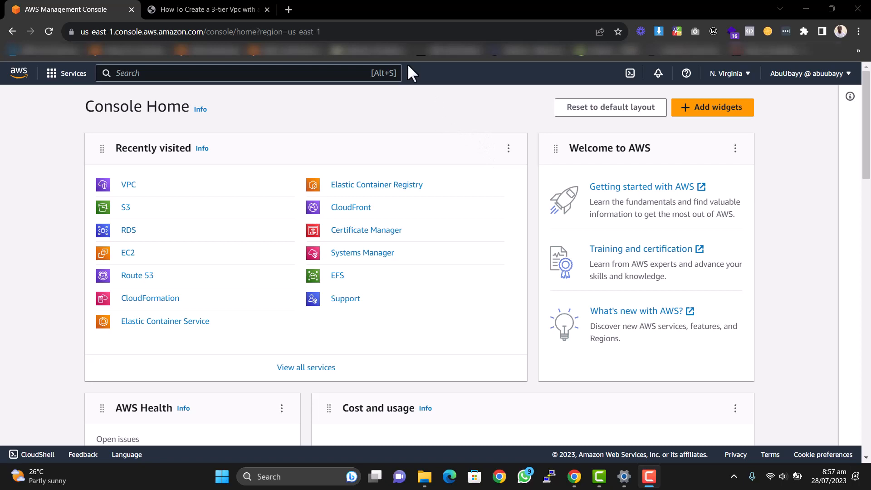
Search the web for "aws cli install" on a new page and open the AWS documentation on installing the latest AWS CLI.
click(288, 10)
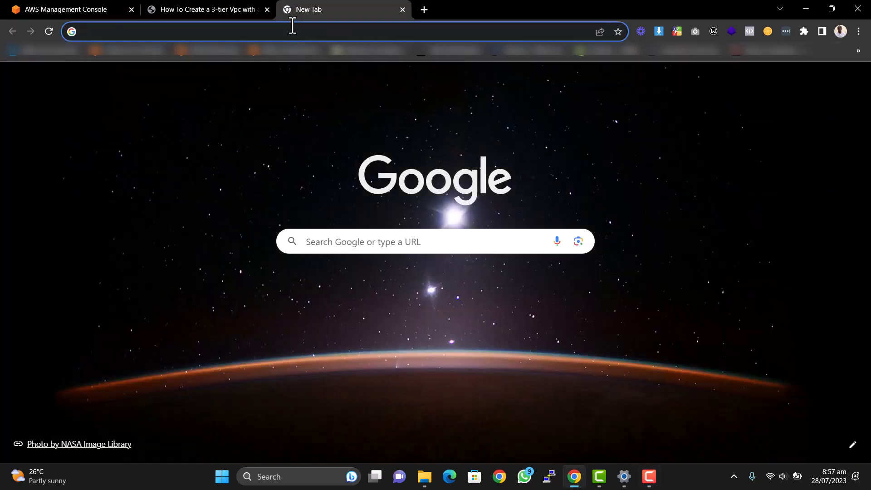
click(294, 30)
text(aws)
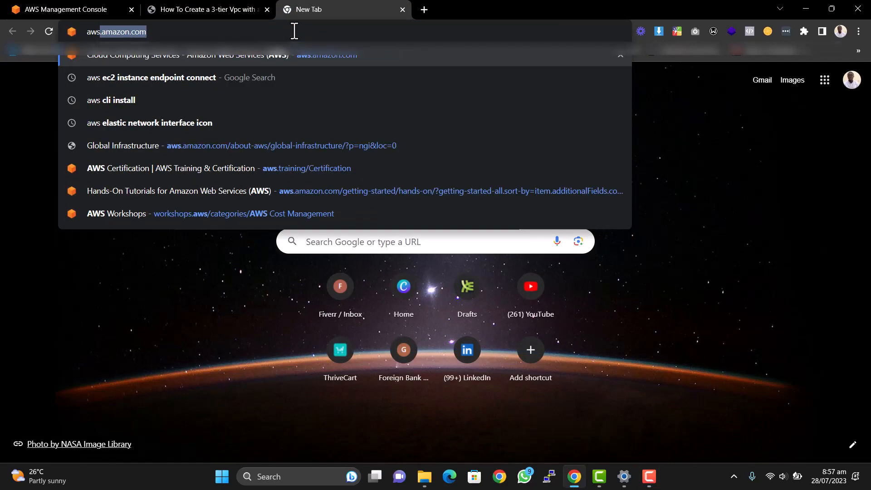
text( cli)
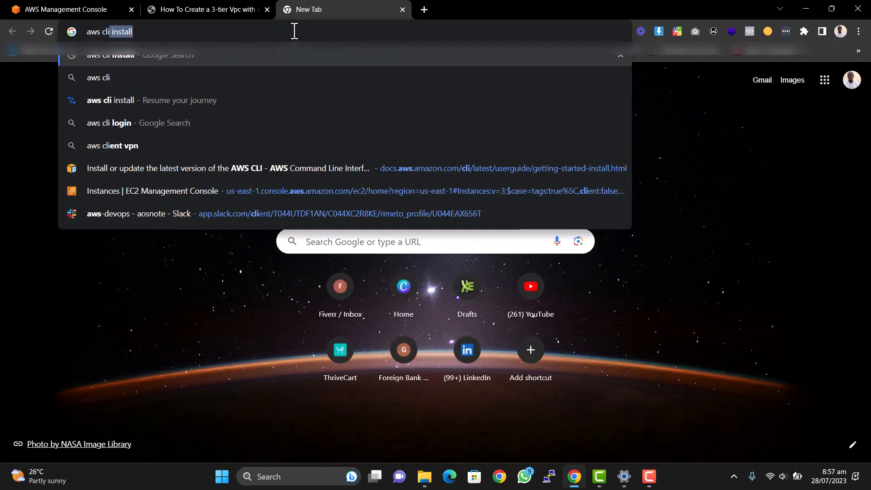
text( in)
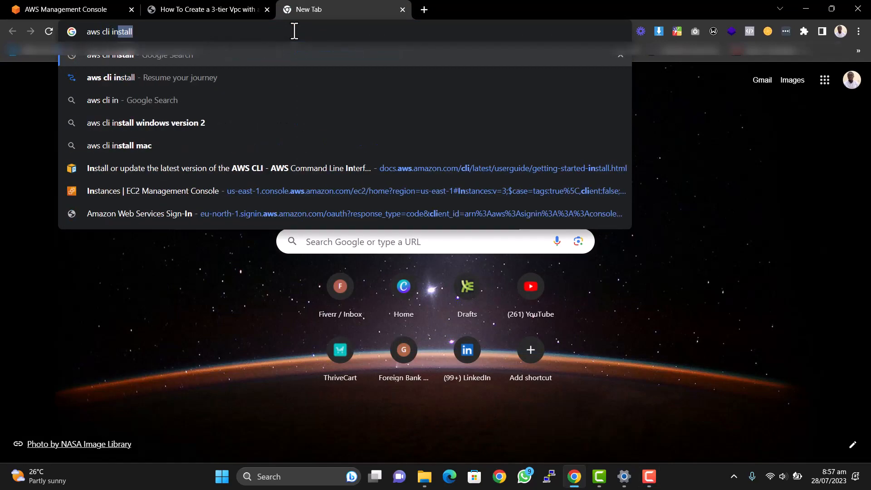
text(stall)
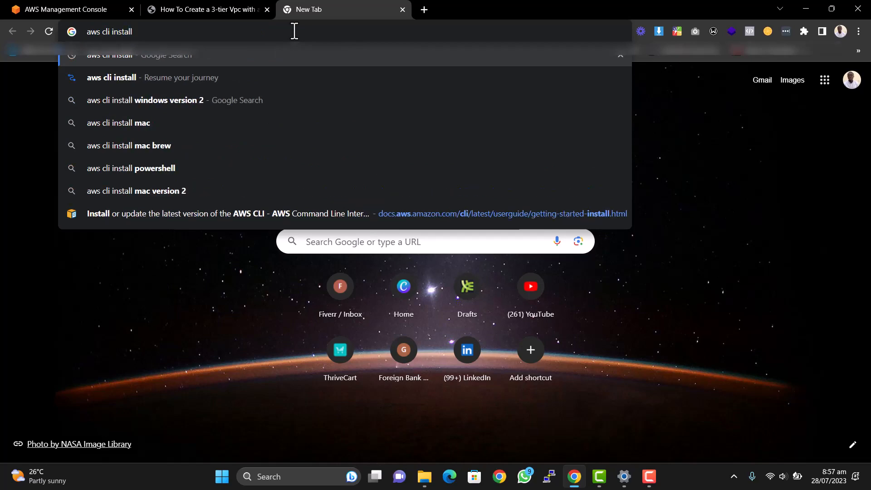
key(Return)
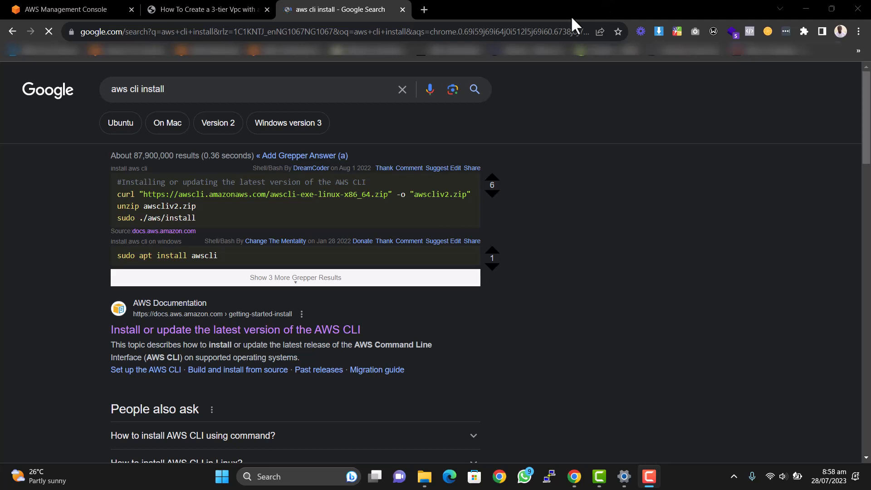
scroll(236, 285, down, 1)
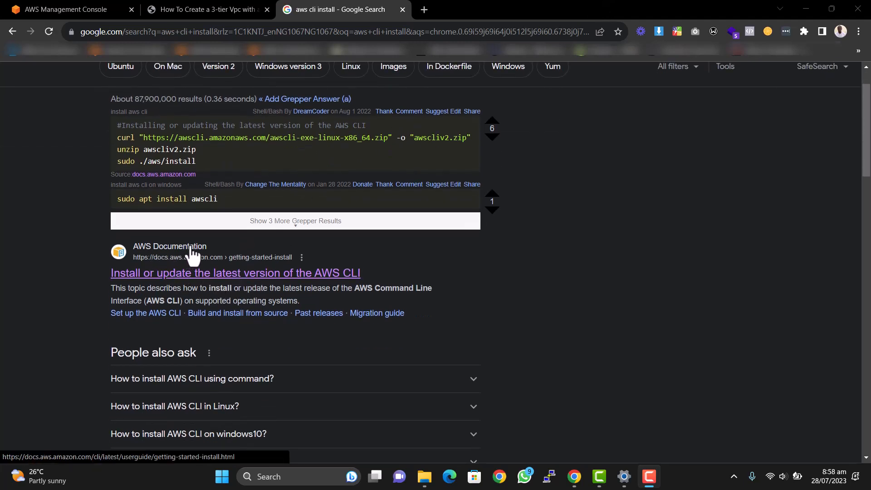
click(217, 273)
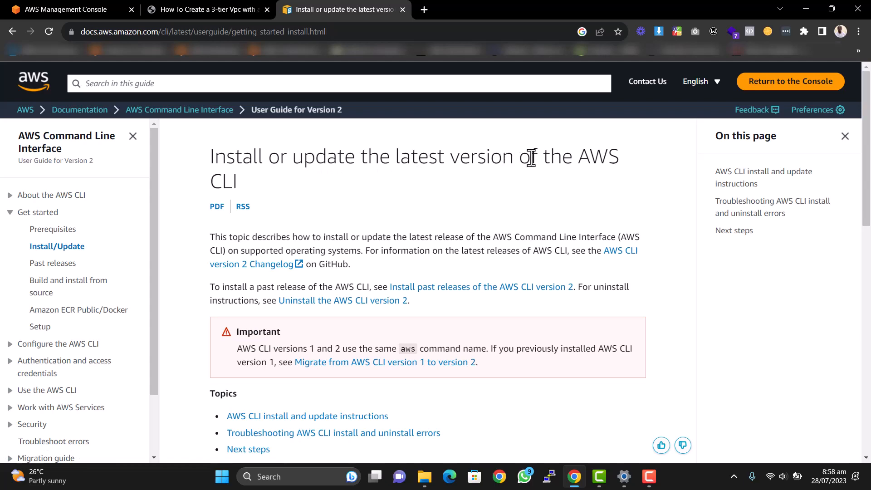
Expand the Windows install instructions and download the 64-bit AWSCLIV2.msi installer.
scroll(373, 196, down, 1)
scroll(372, 192, down, 5)
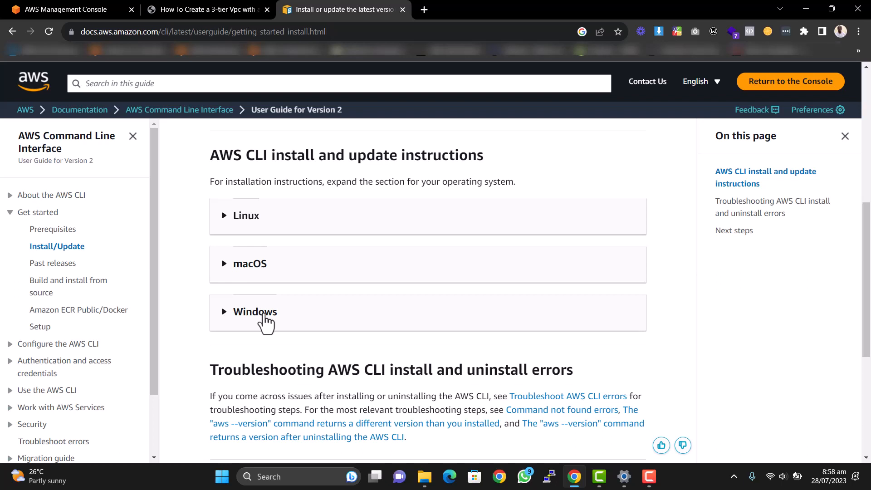
click(262, 313)
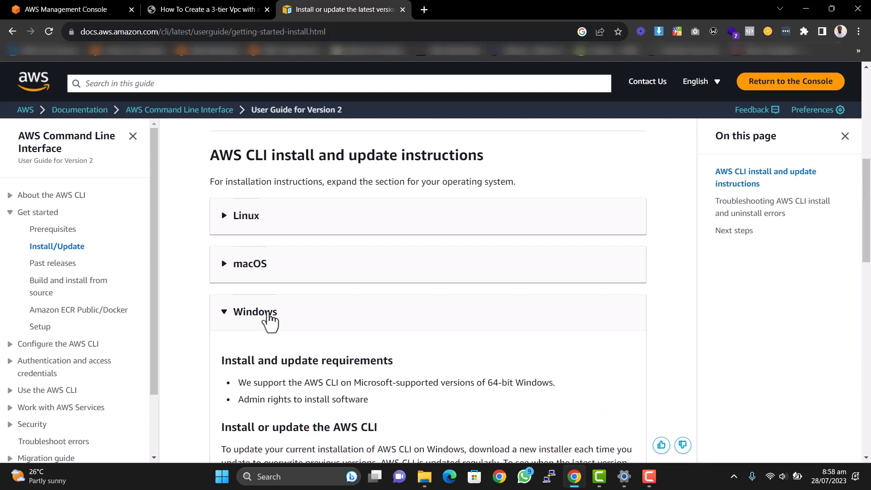
scroll(348, 293, down, 4)
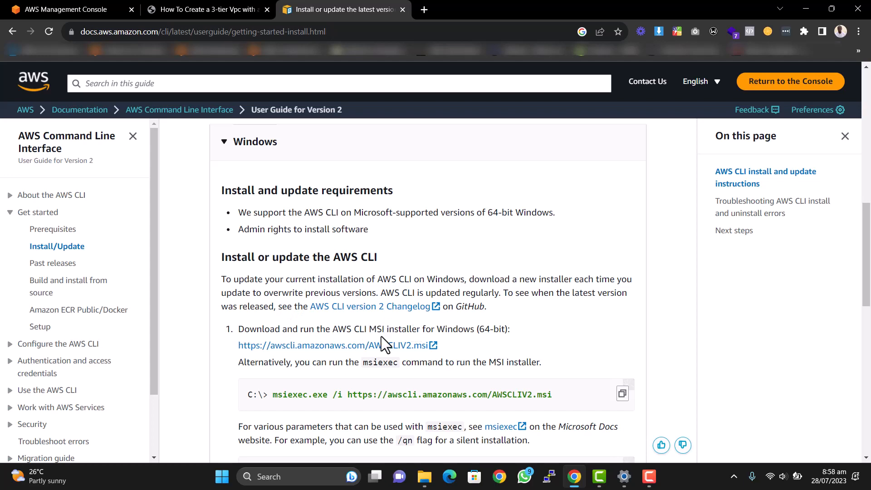
click(338, 348)
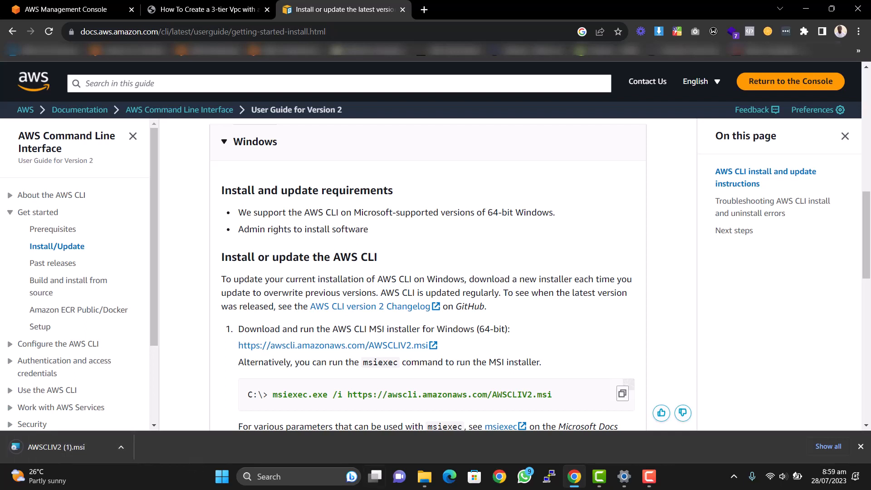
Go to the Downloads folder in File Explorer and launch the AWSCLIV2 (1) installer.
click(426, 480)
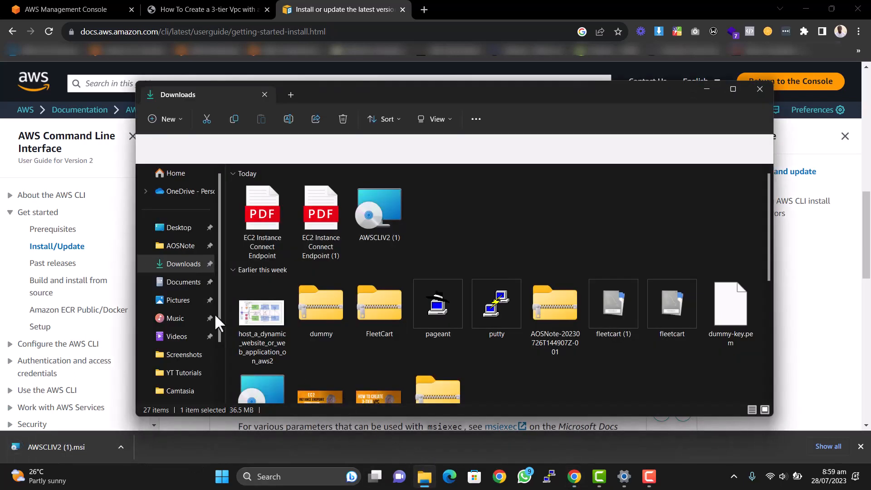
click(178, 228)
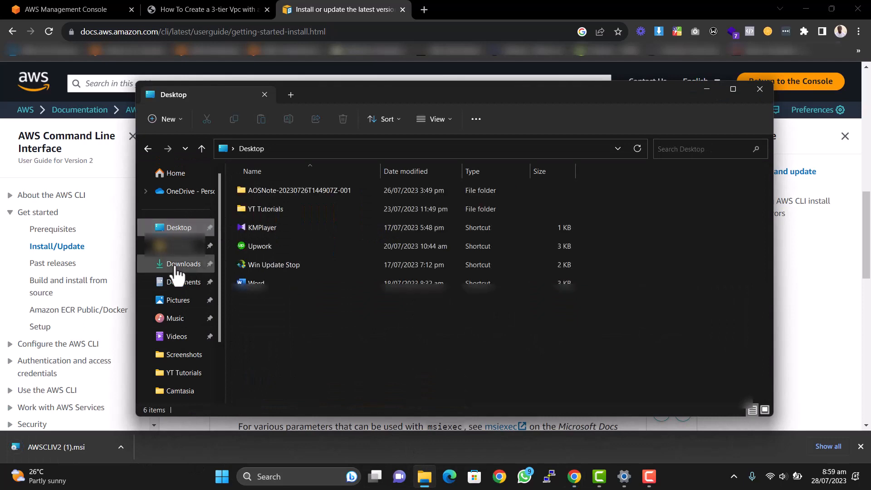
click(177, 266)
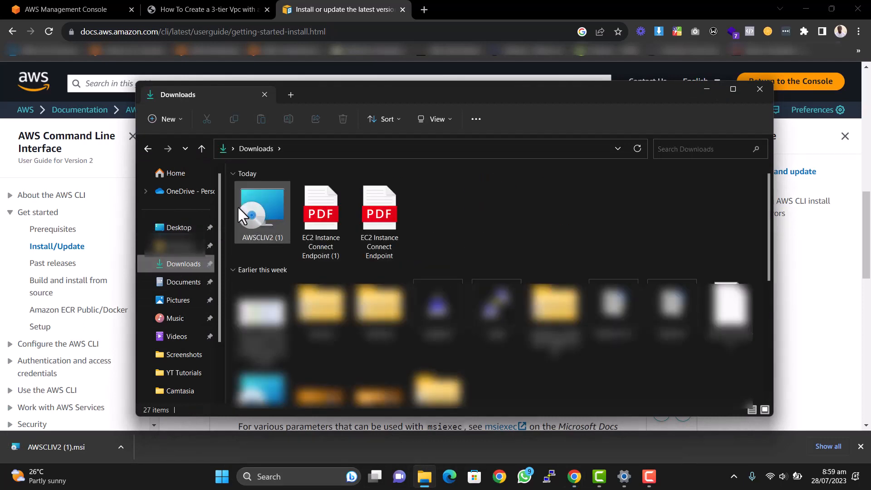
double_click(268, 208)
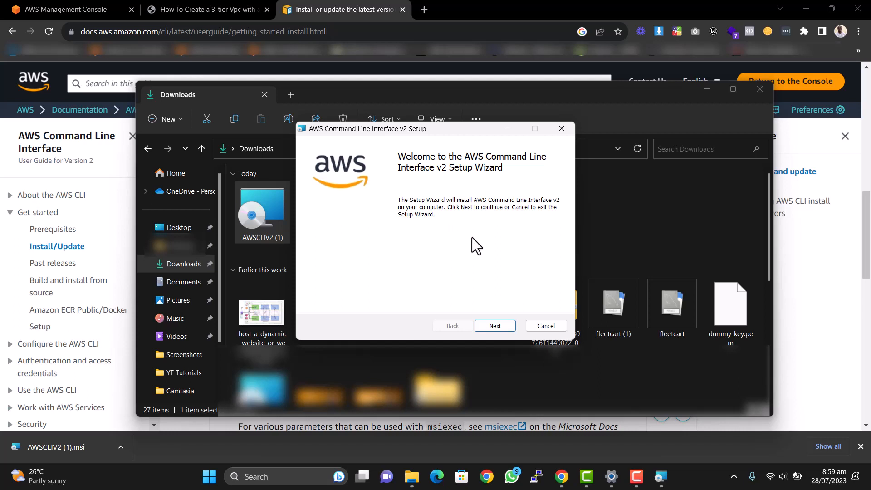
Accept the license agreement, install AWS Command Line Interface v2 in the default location, and finish the setup wizard.
click(492, 328)
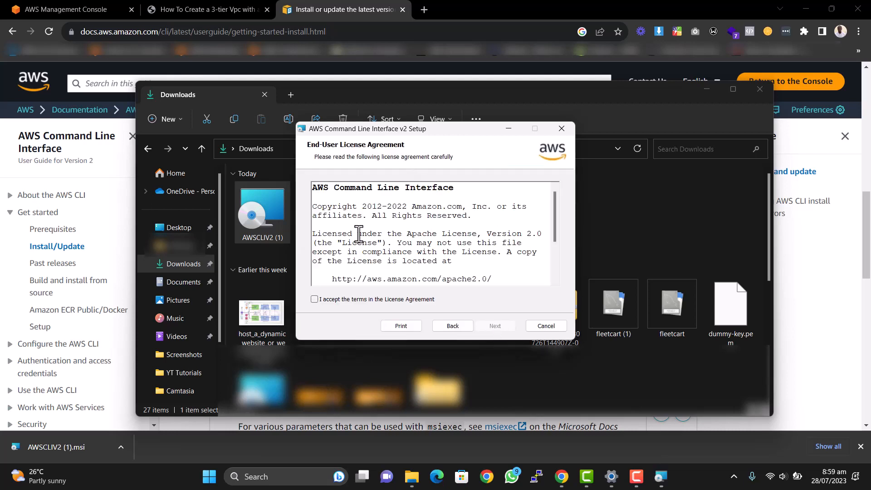
scroll(327, 277, down, 3)
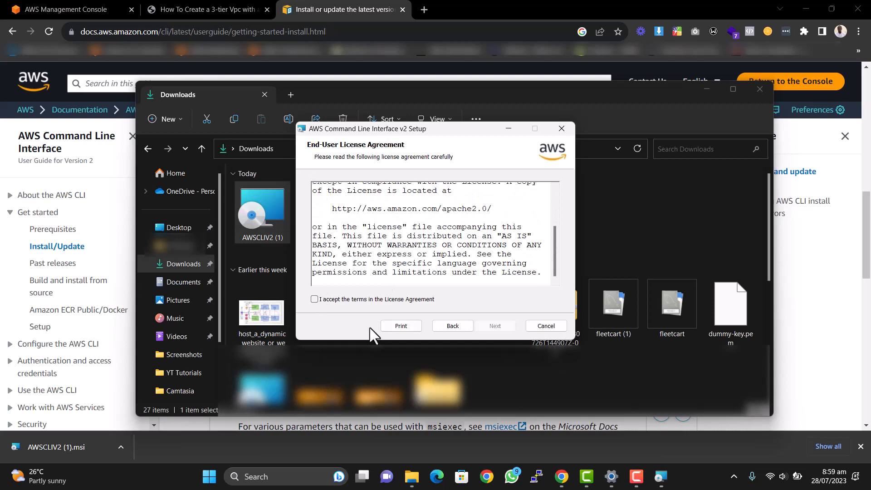
click(315, 299)
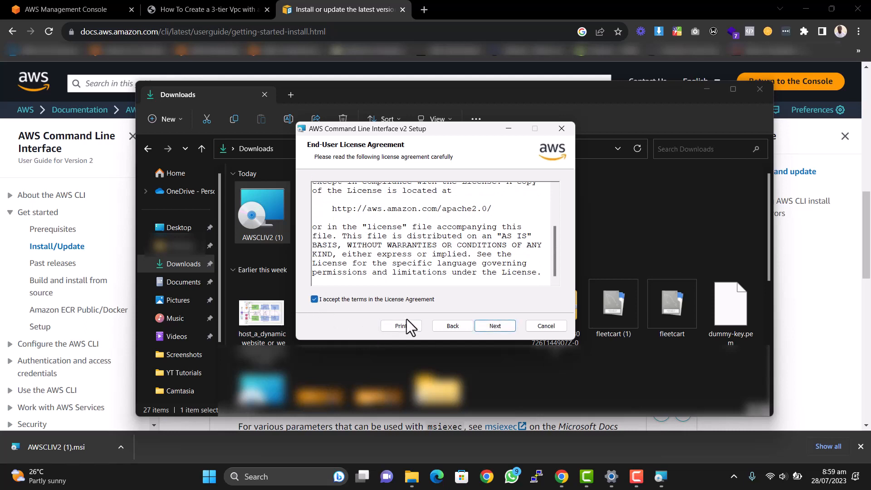
click(490, 326)
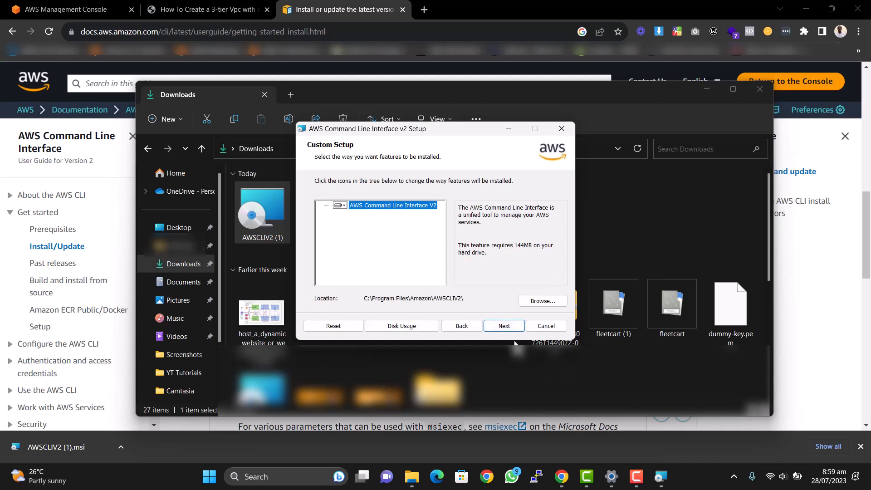
click(504, 326)
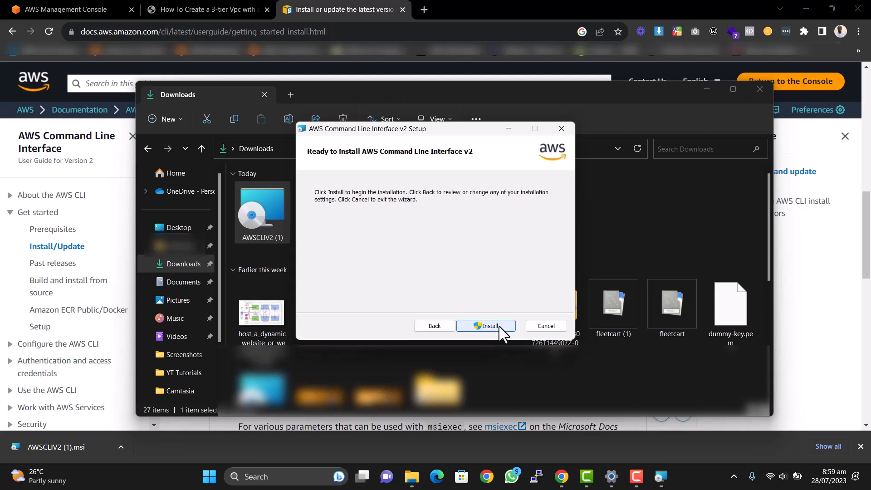
click(497, 326)
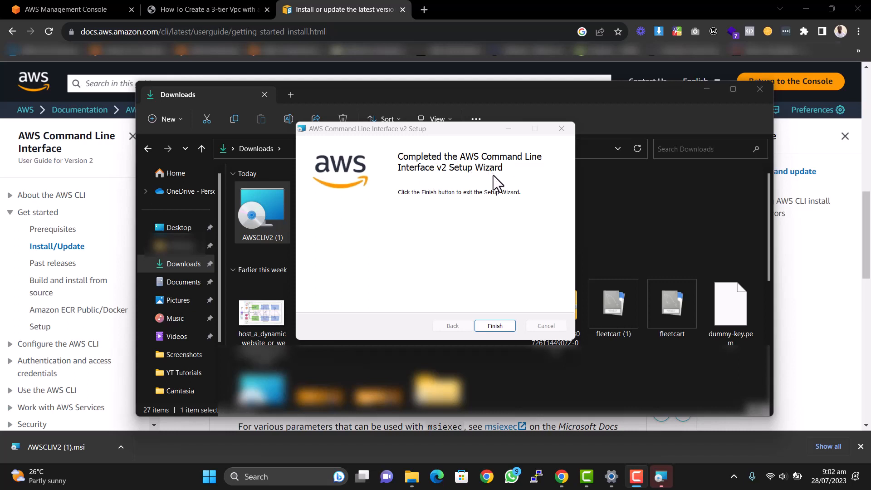
click(494, 327)
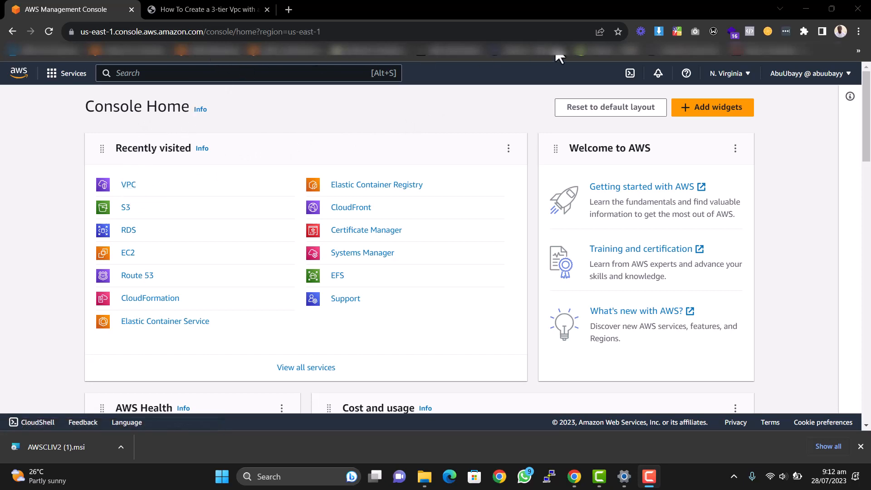
Find the VPC service in the AWS console and open the list of VPCs in the N. Virginia region.
click(212, 73)
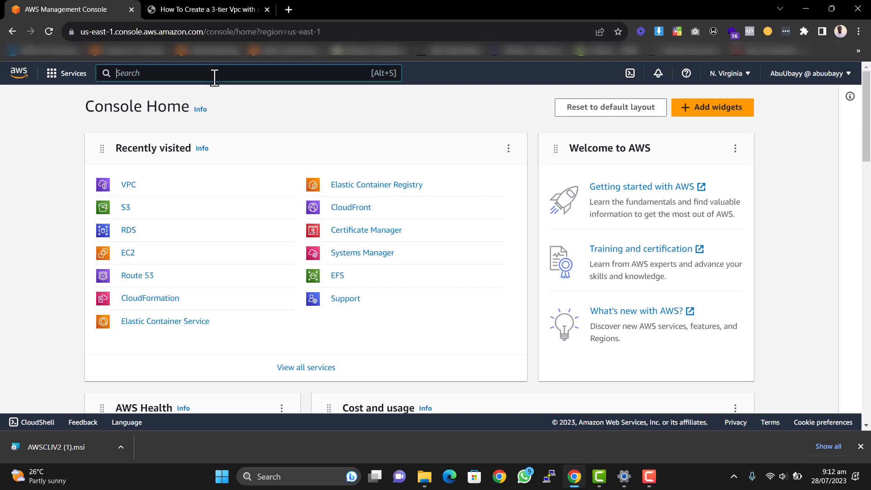
text(VPC)
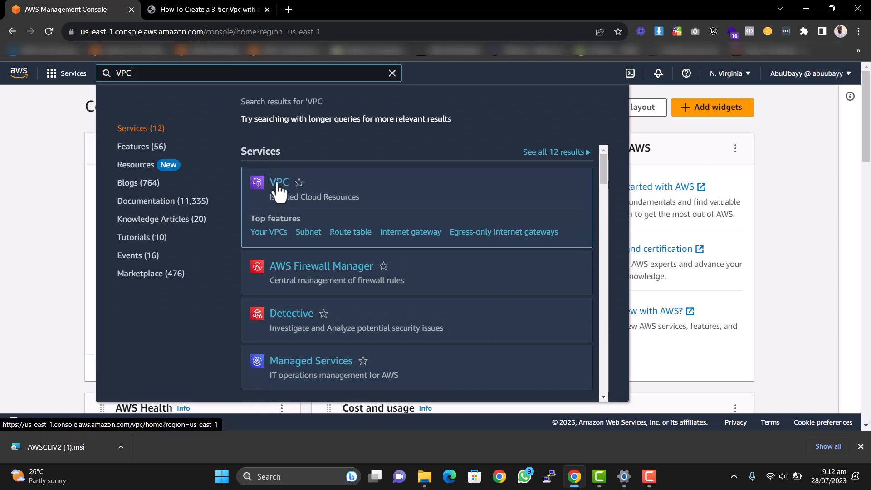
click(278, 183)
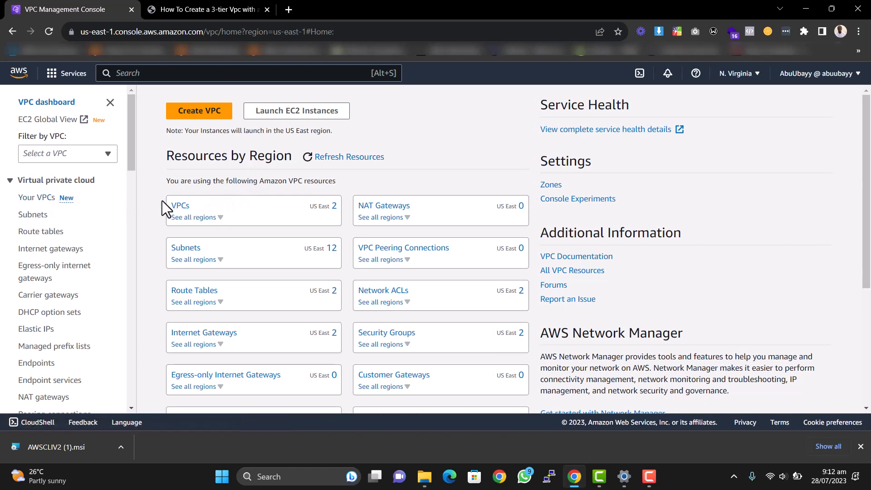
click(176, 207)
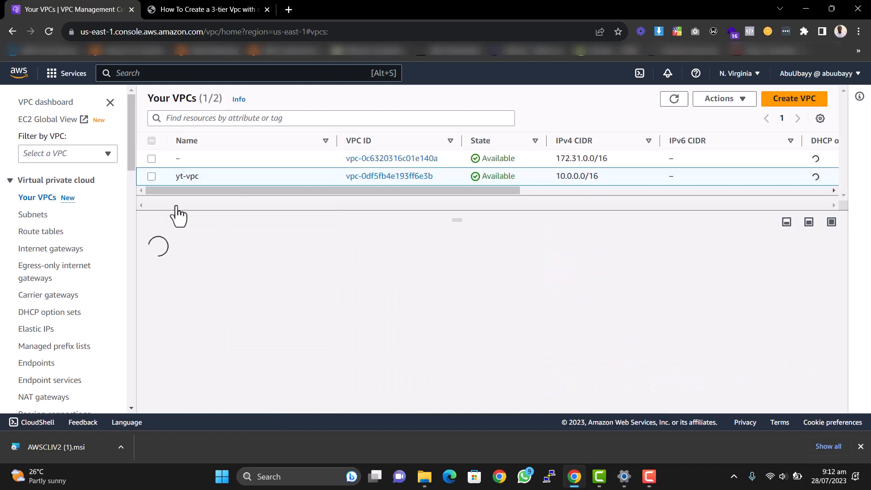
Select yt-vpc and examine its resource map with details shown, including the CIDR ranges of the VPC and its subnets.
click(165, 178)
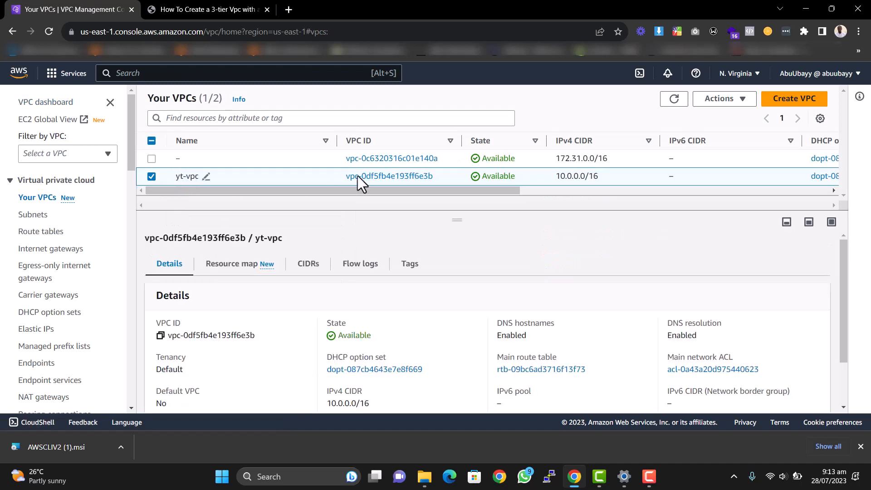
scroll(285, 246, down, 1)
scroll(292, 253, up, 1)
click(241, 266)
scroll(467, 277, down, 3)
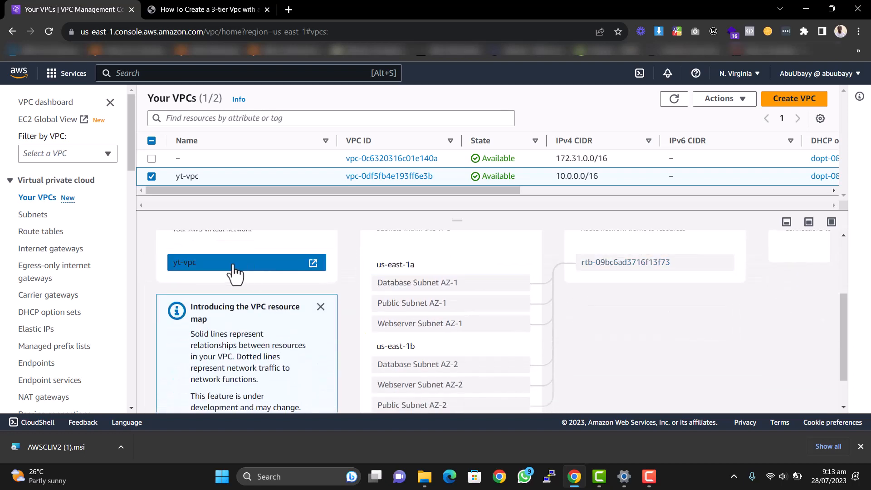
scroll(205, 272, up, 1)
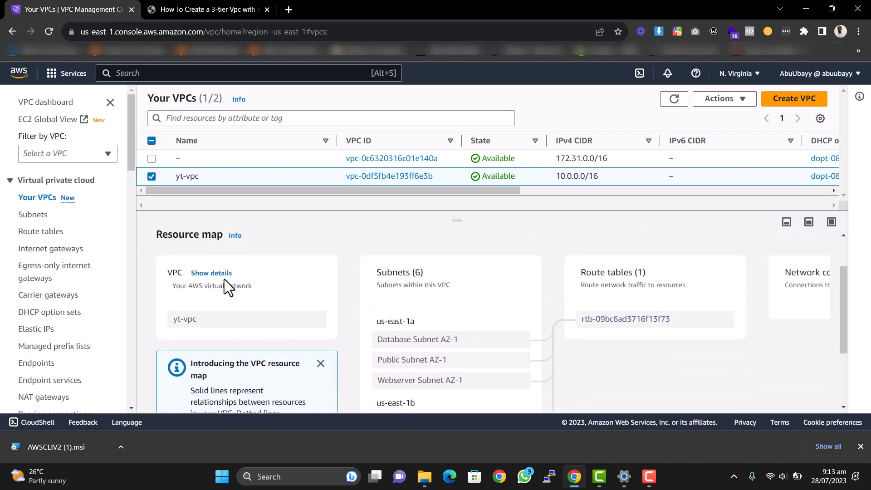
click(217, 273)
scroll(203, 275, down, 1)
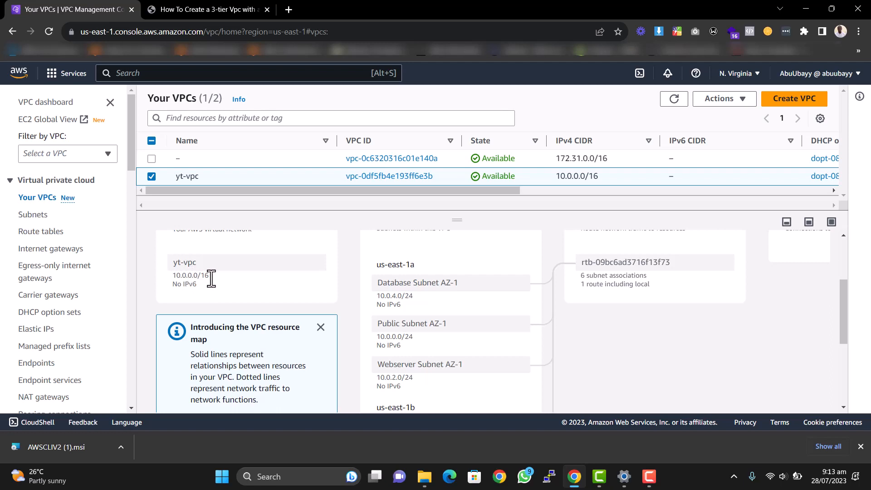
scroll(434, 290, up, 3)
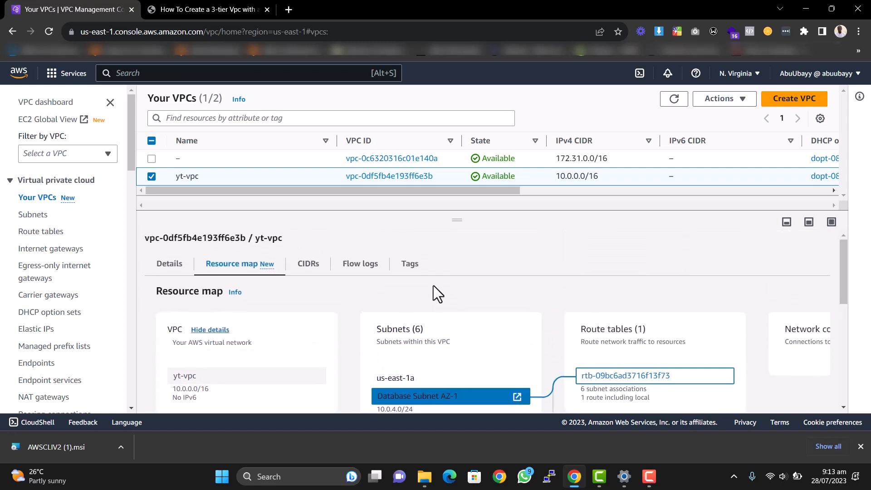
scroll(405, 276, down, 1)
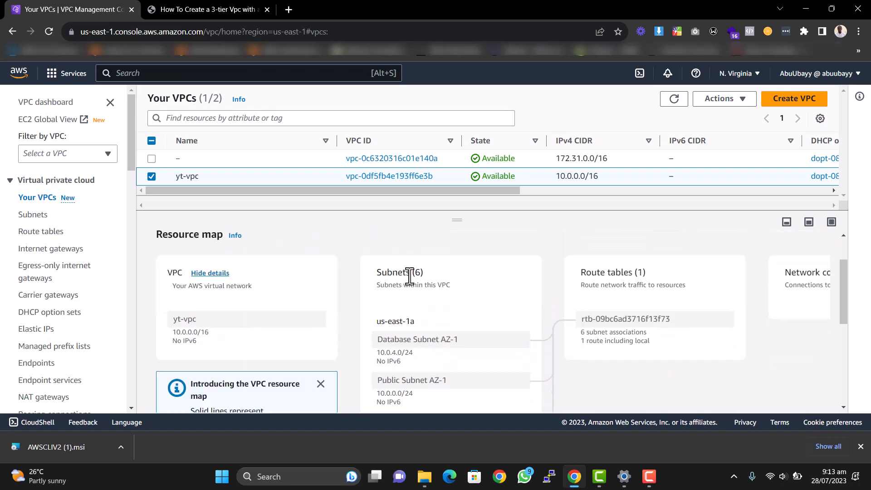
scroll(408, 275, down, 1)
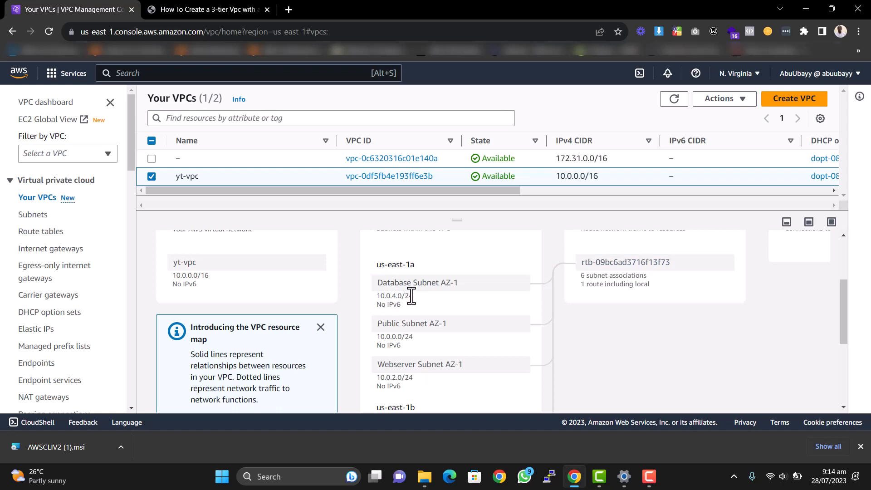
scroll(411, 296, down, 1)
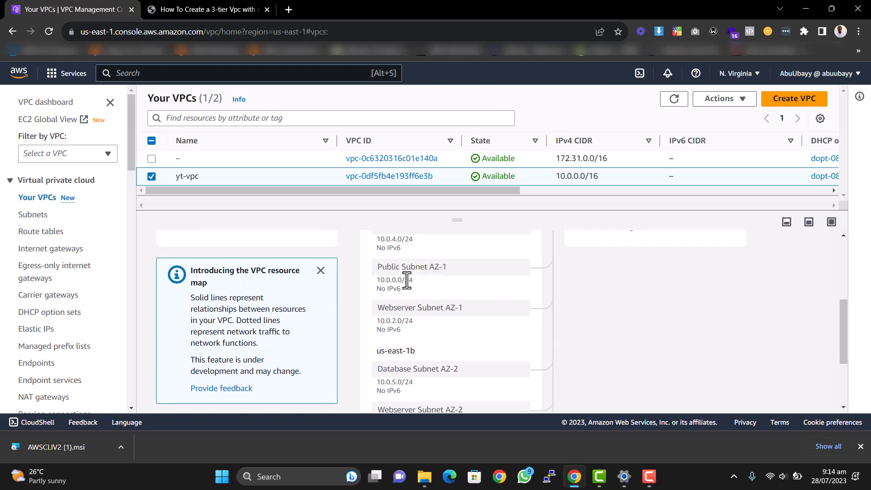
Examine the resource map of yt-vpc, checking the subnets in us-east-1a and us-east-1b and their route table associations.
scroll(410, 281, down, 1)
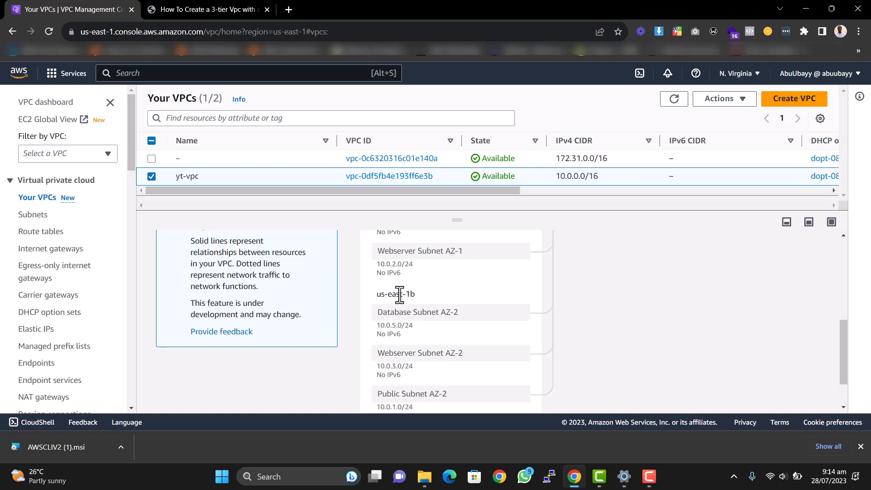
scroll(399, 294, down, 1)
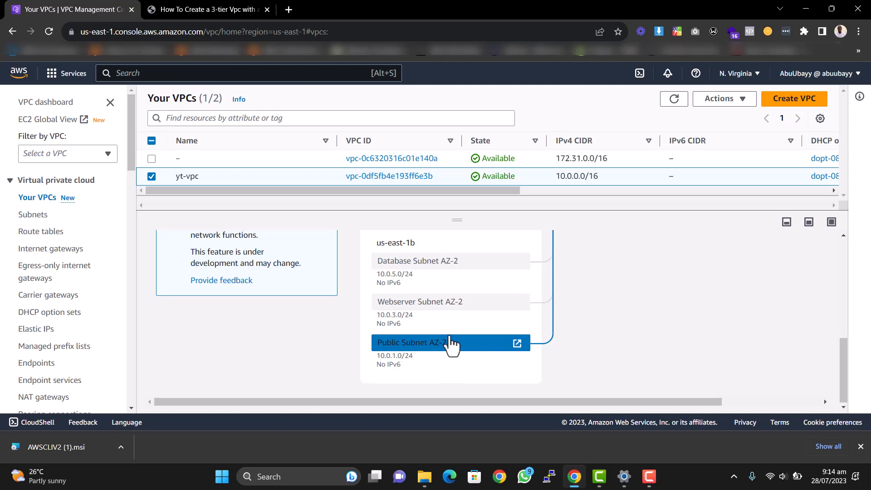
scroll(449, 344, up, 5)
scroll(589, 297, up, 1)
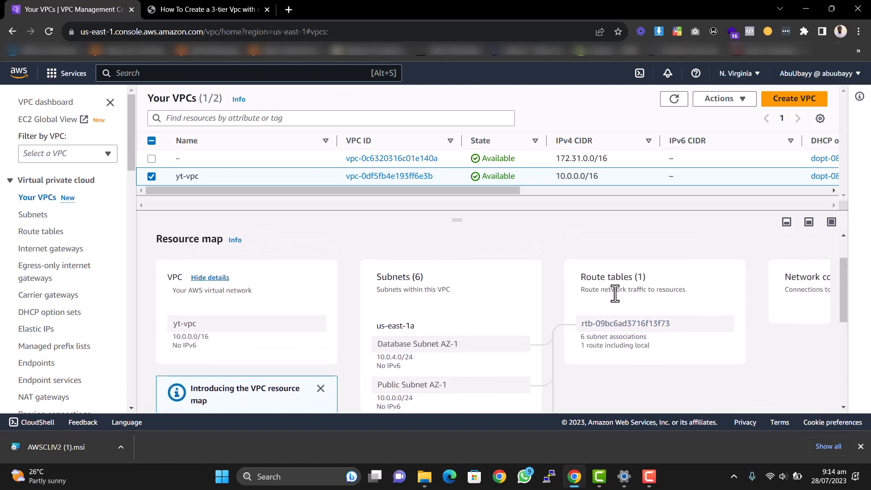
scroll(615, 294, down, 2)
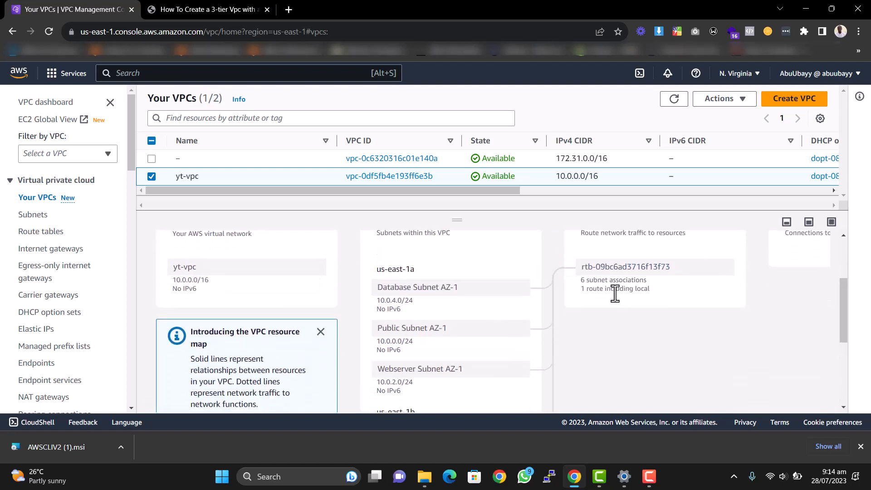
mouse_move(628, 278)
scroll(481, 272, down, 2)
scroll(558, 282, up, 2)
scroll(654, 293, up, 2)
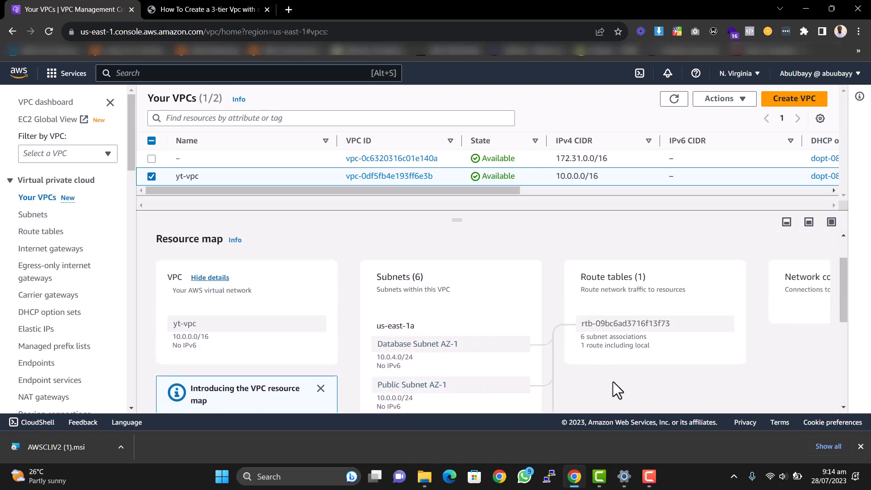
scroll(396, 384, down, 1)
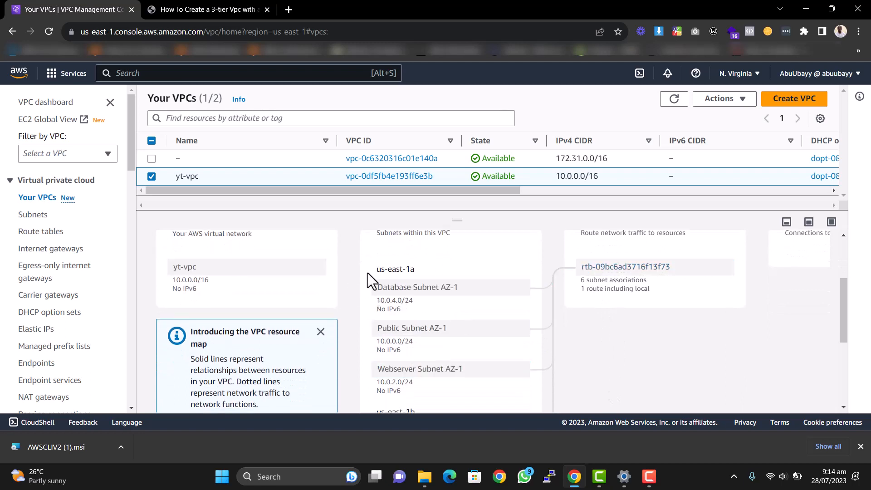
Go to the internet gateways and attach the yt-igw gateway to yt-vpc.
click(53, 254)
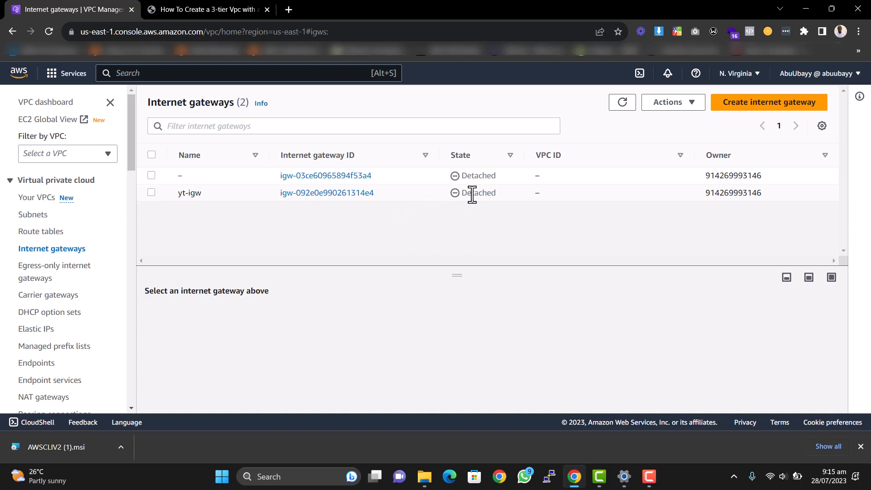
click(151, 193)
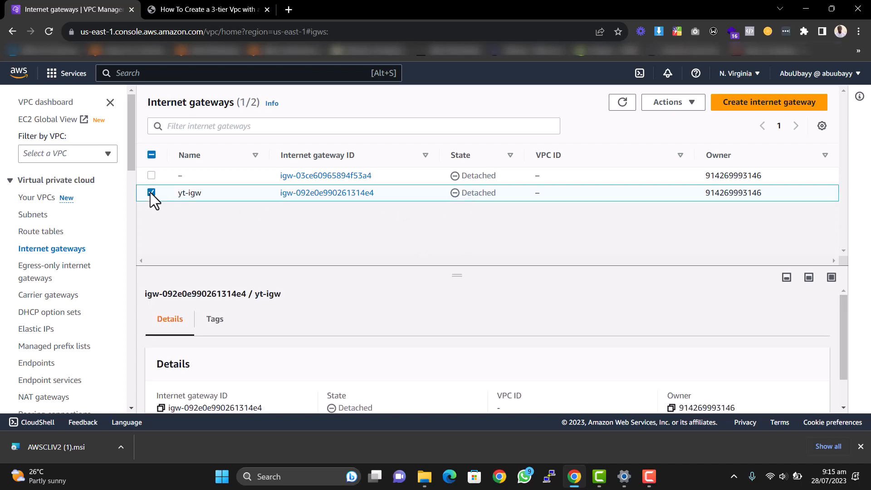
click(672, 107)
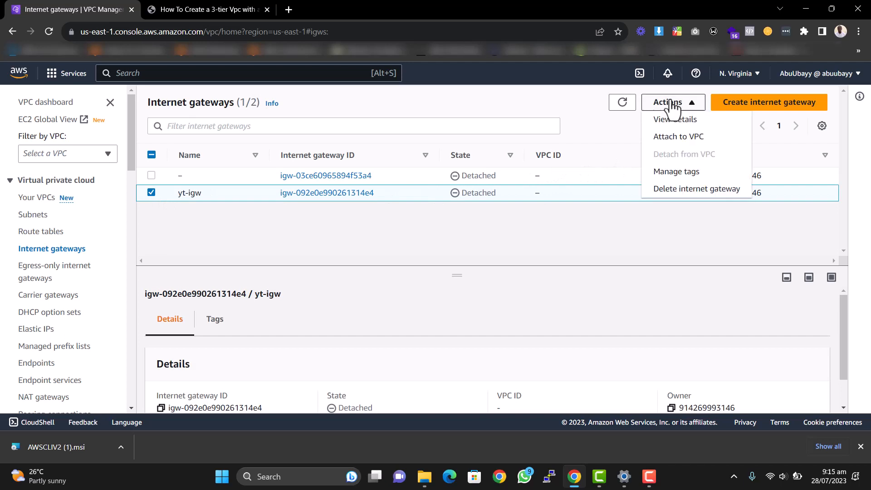
click(680, 141)
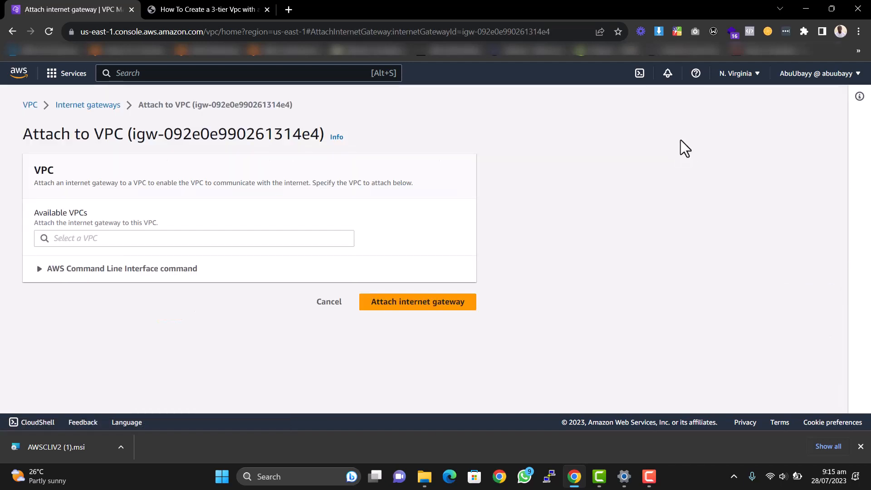
click(233, 235)
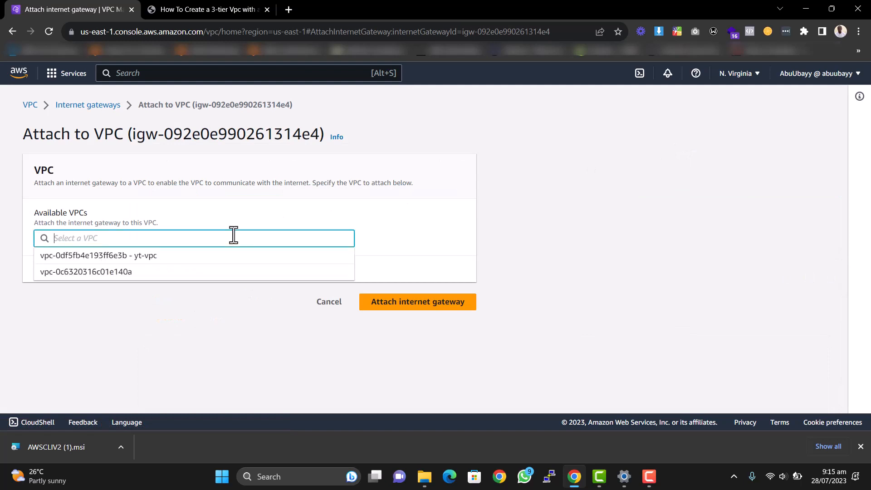
click(178, 257)
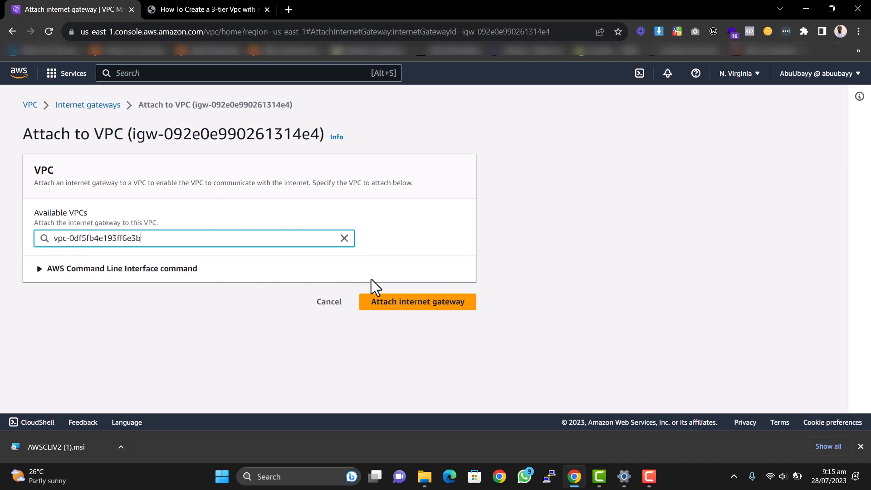
click(399, 304)
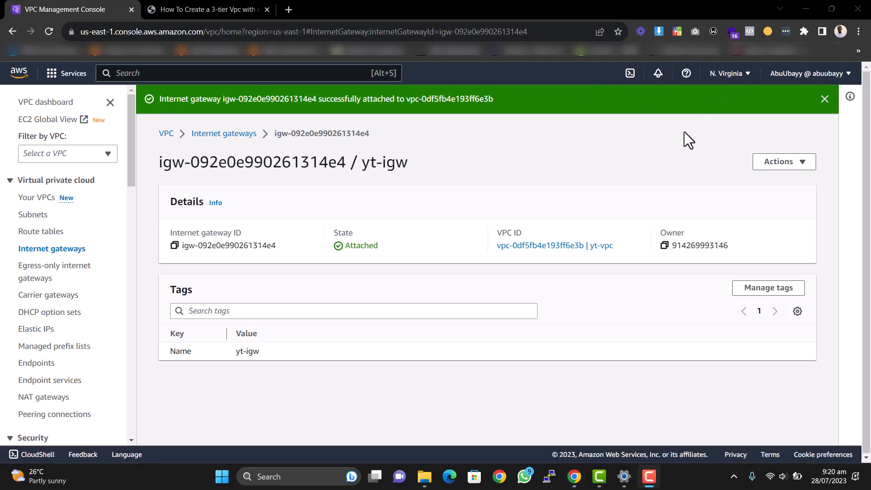
Search the AWS console for "iam" and open the IAM dashboard.
click(227, 74)
text(iam)
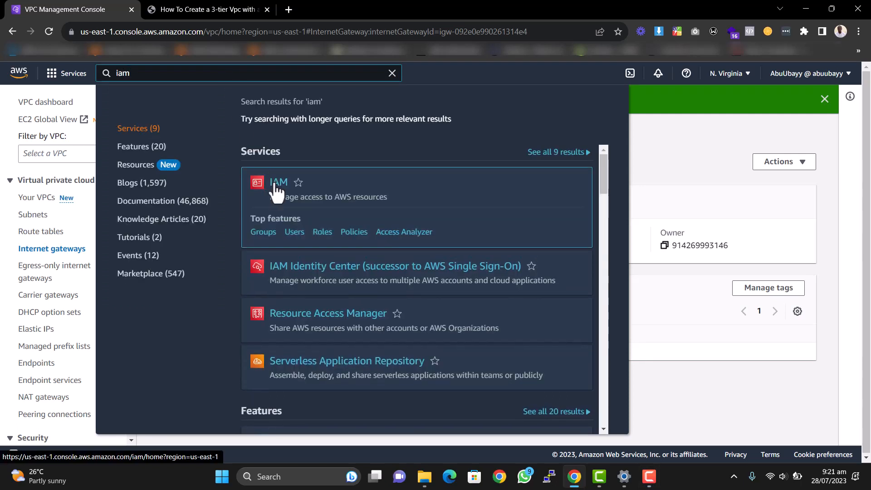
click(275, 187)
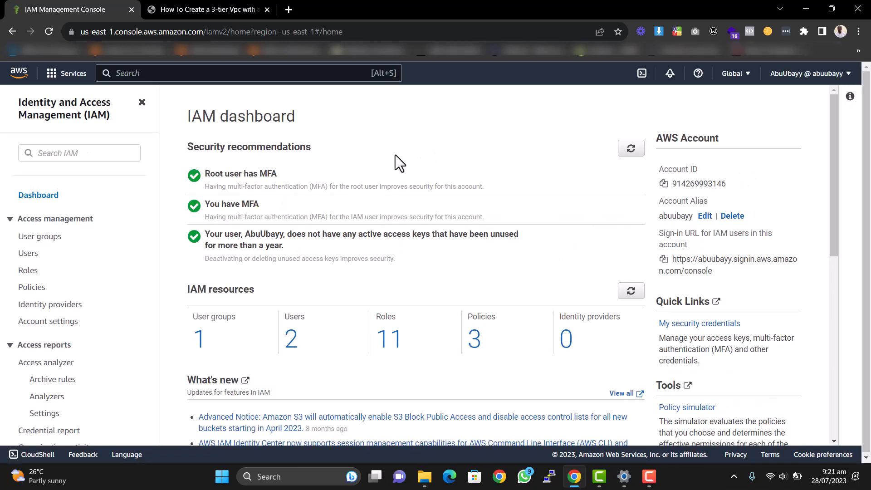
Search the web in a new browser tab for "ec2 instance connect endpoint" and open the AWS documentation page on connecting to an instance.
click(289, 10)
click(296, 32)
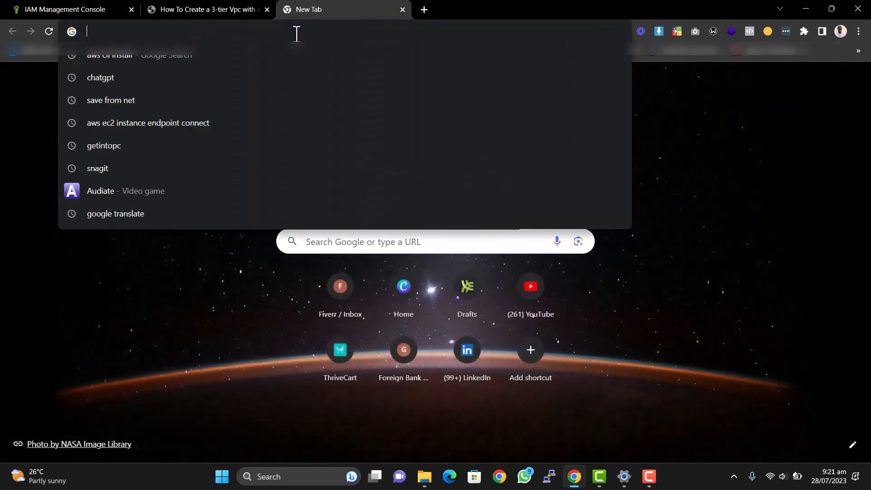
text(ec2 in)
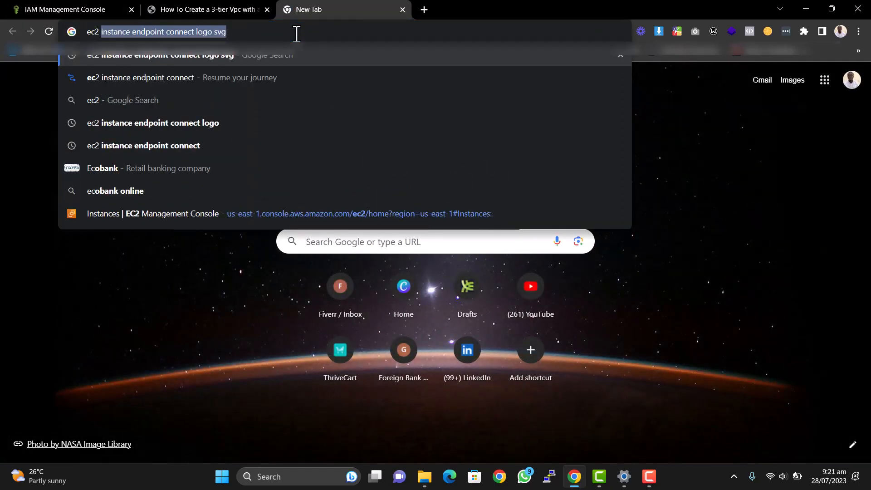
text(sta)
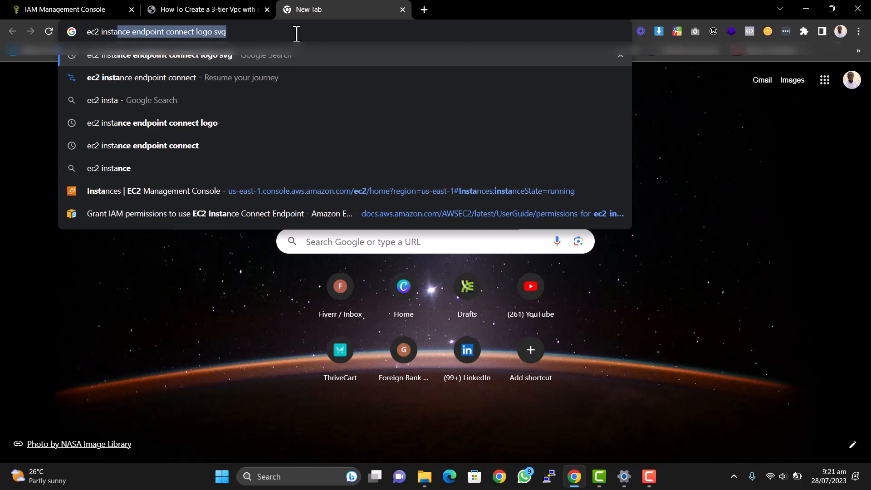
text(nce)
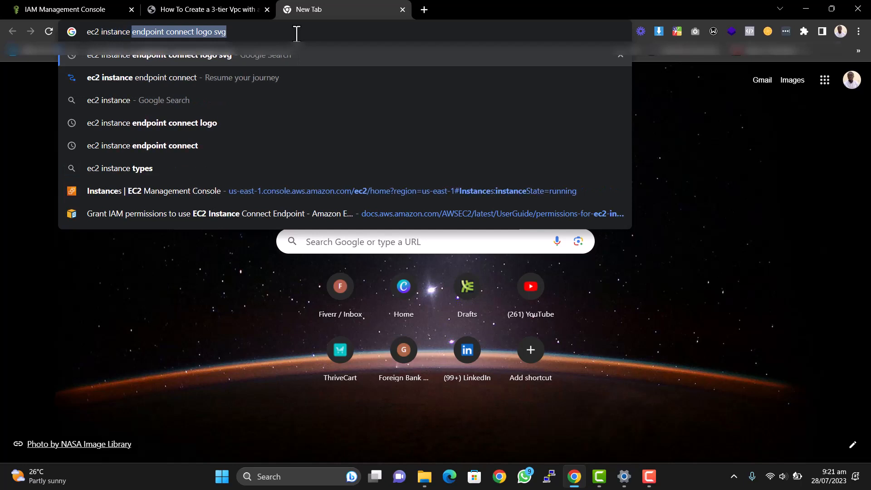
text( connect )
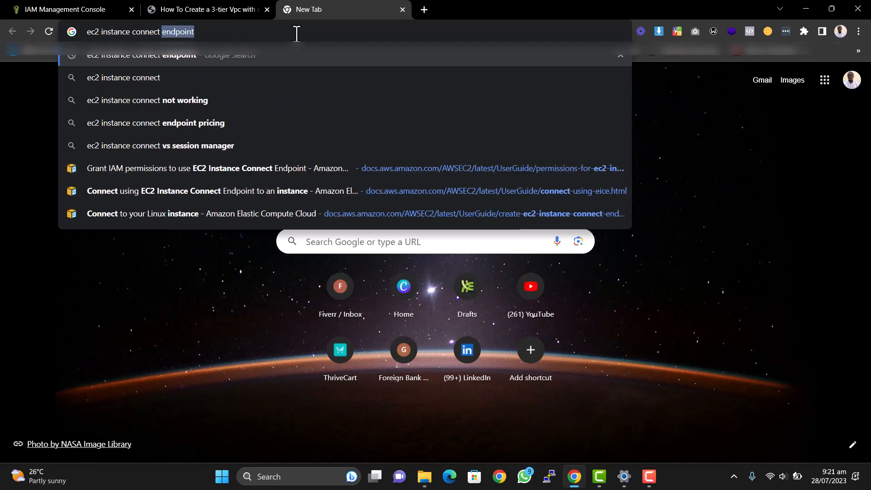
text(enpoint)
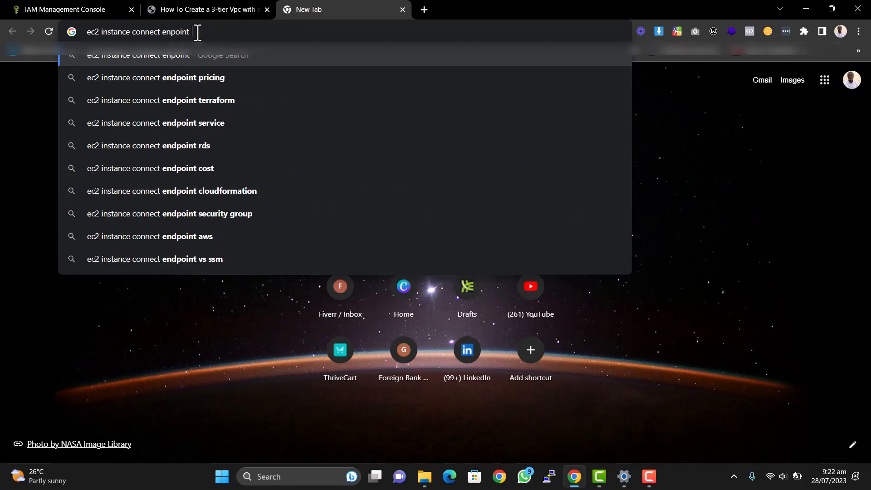
key(BackSpace)
key(BackSpace)
key(BackSpace)
key(BackSpace)
key(BackSpace)
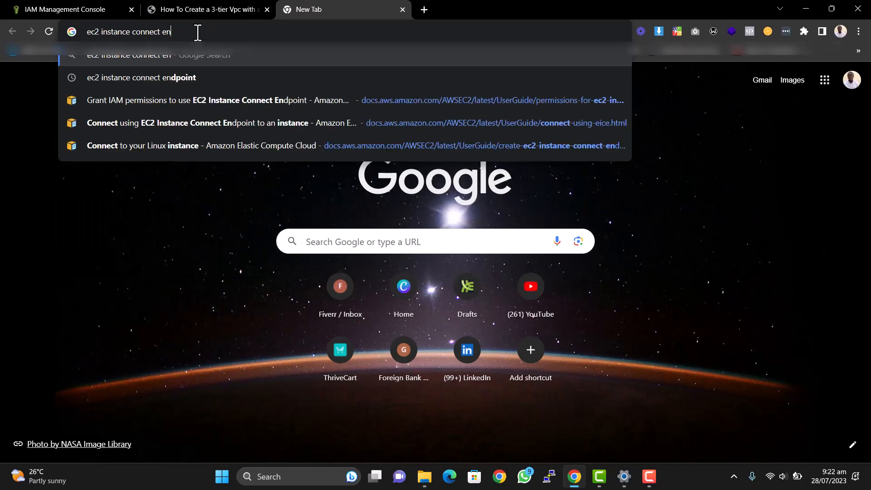
text(dpo)
text(int)
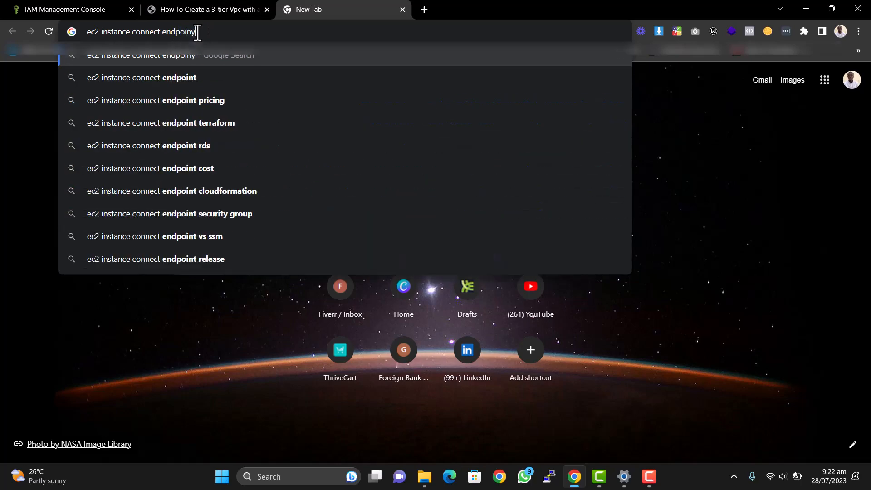
key(Return)
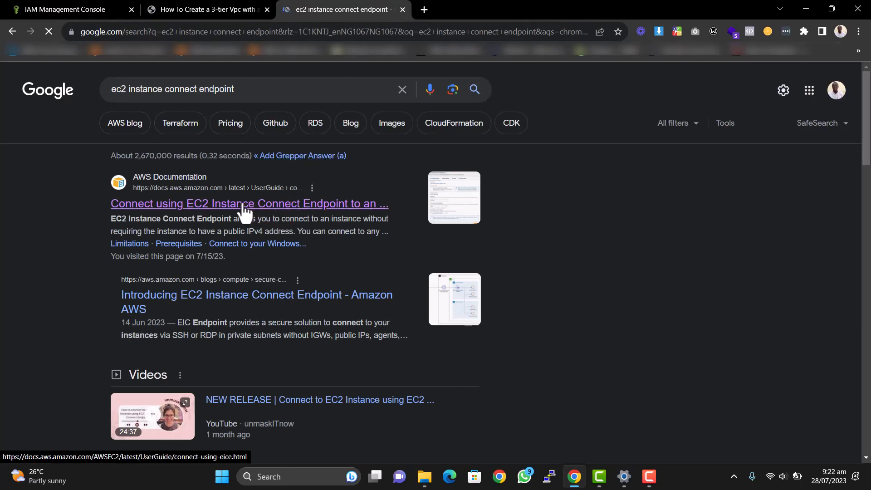
click(244, 211)
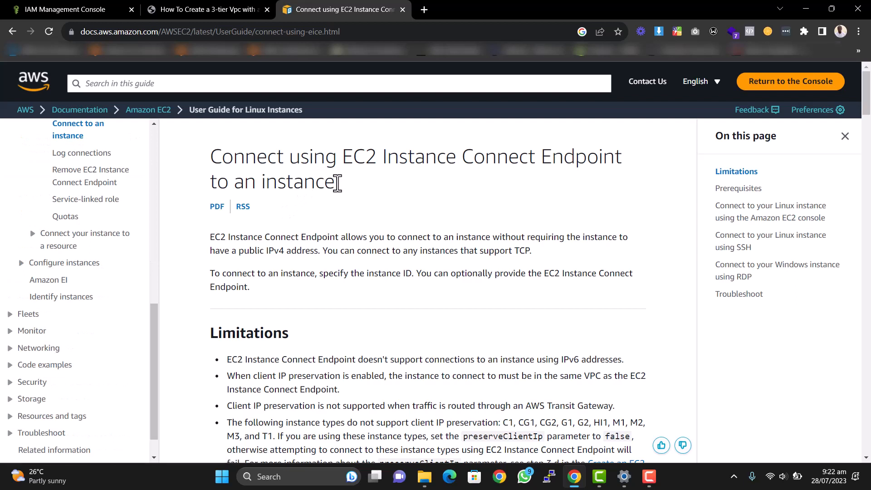
Open the Permissions topic of the EC2 Instance Connect Endpoint guide and read its introduction on the required IAM policy.
scroll(127, 236, up, 5)
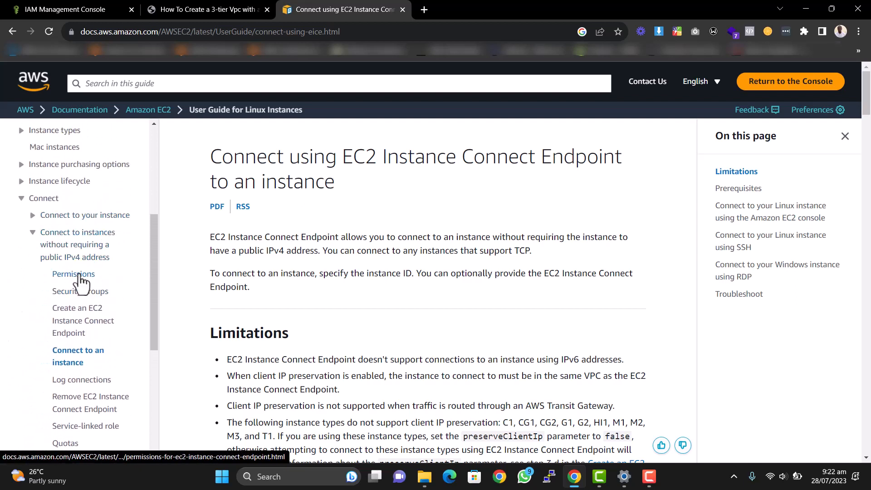
click(78, 276)
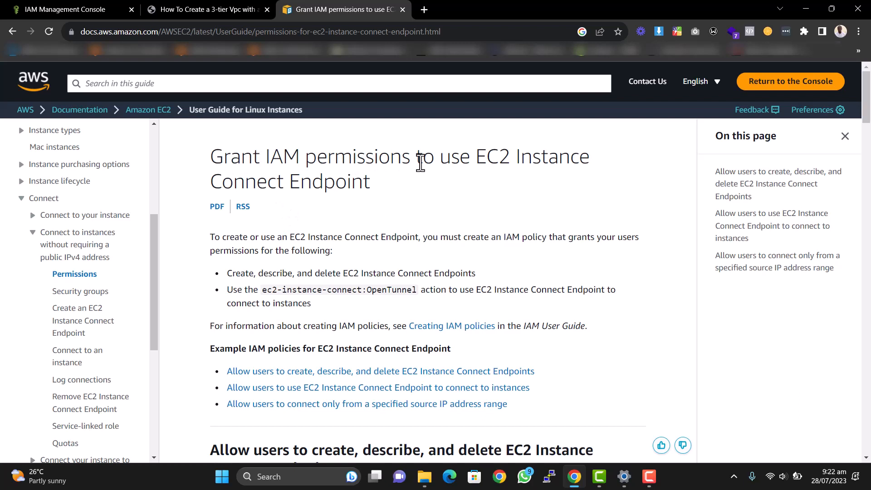
scroll(421, 163, down, 1)
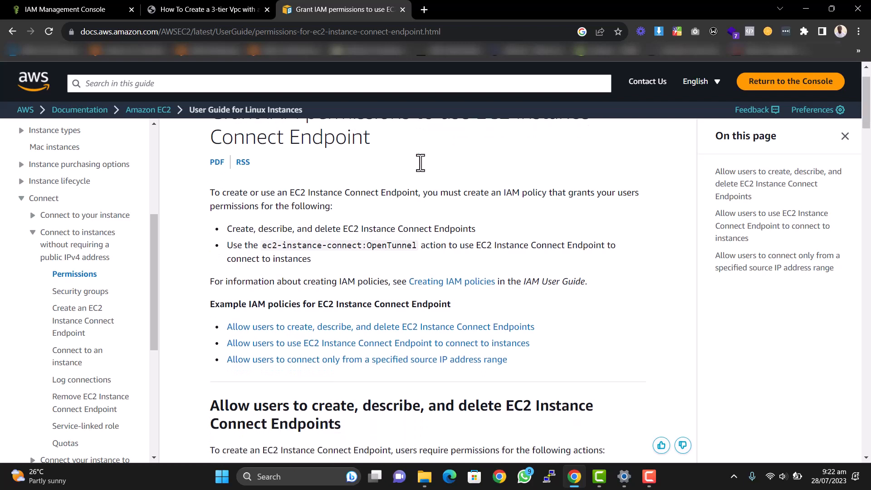
scroll(420, 163, up, 1)
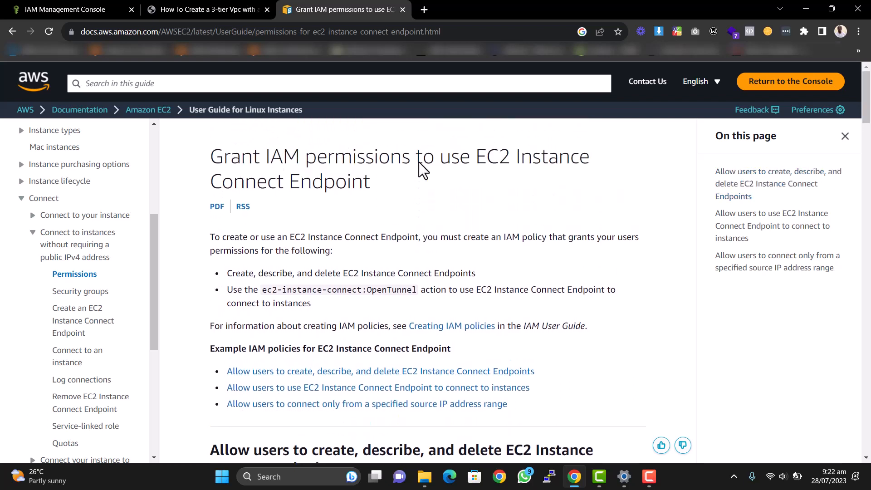
scroll(411, 186, down, 1)
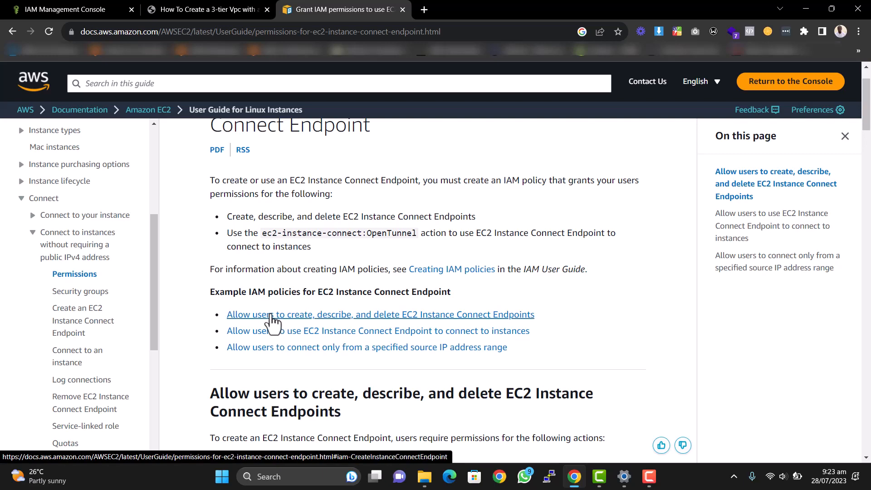
Go to the section on allowing users to create, describe, and delete EC2 Instance Connect Endpoints and examine its example IAM policy.
click(271, 315)
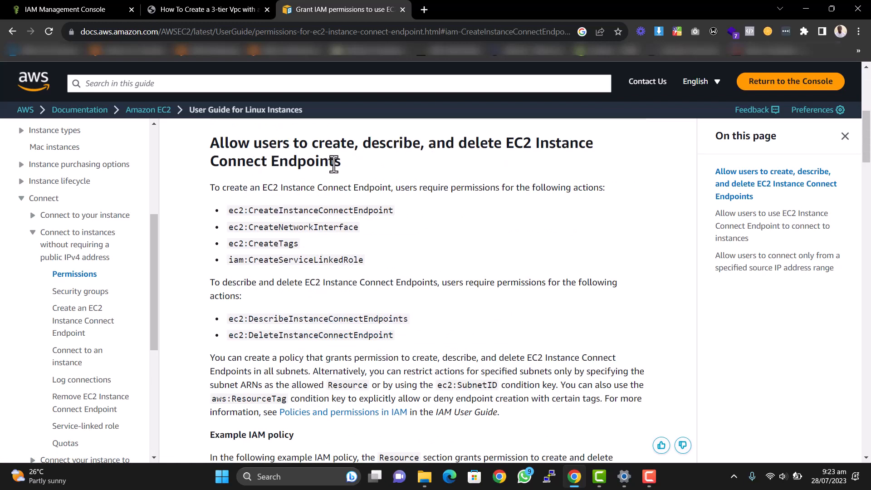
scroll(288, 232, down, 1)
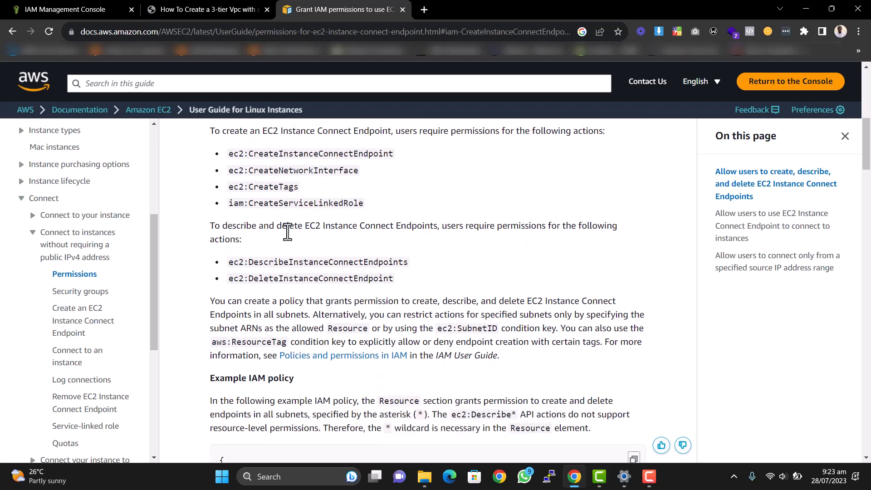
scroll(275, 207, down, 5)
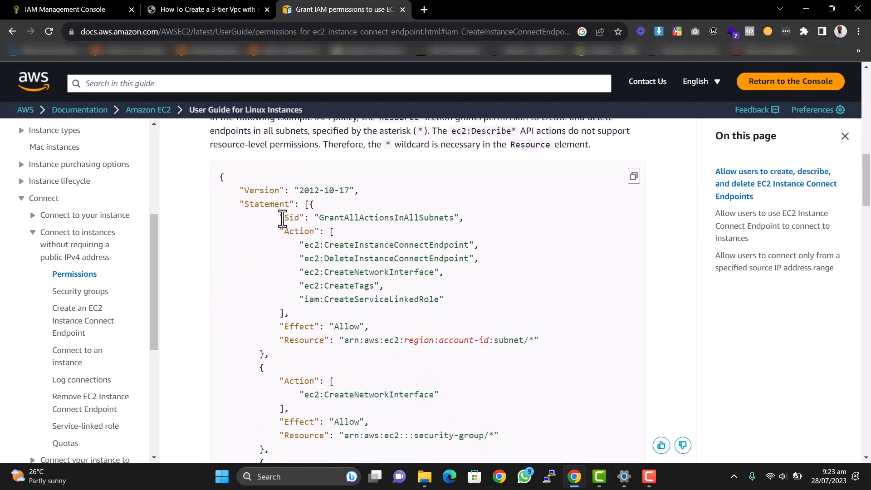
scroll(283, 220, up, 1)
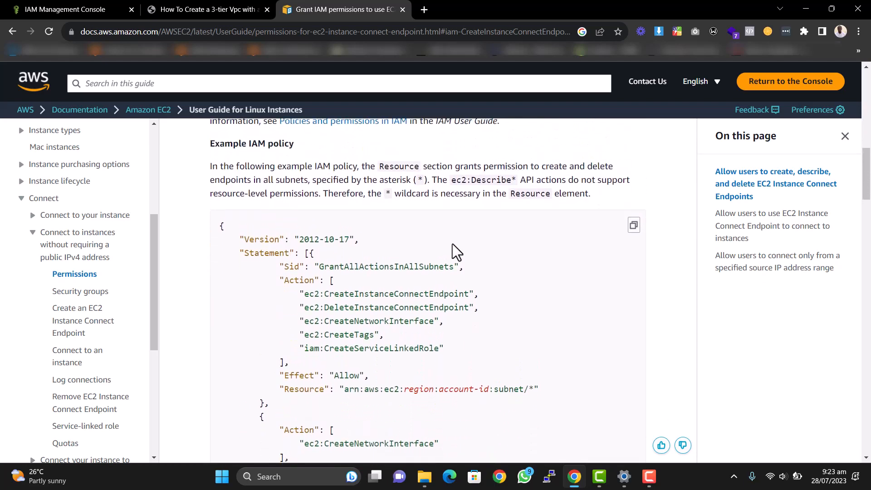
scroll(451, 249, down, 1)
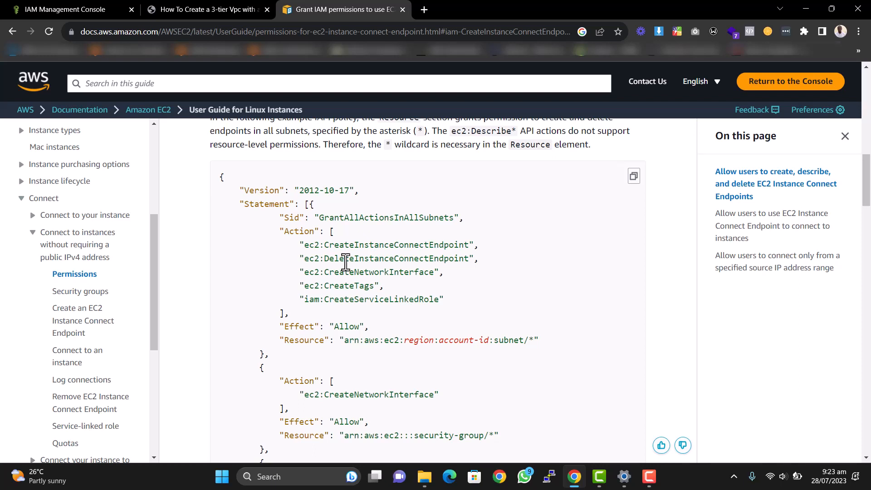
Copy the documentation's example IAM policy for creating, describing, and deleting EC2 Instance Connect Endpoints.
scroll(463, 343, down, 1)
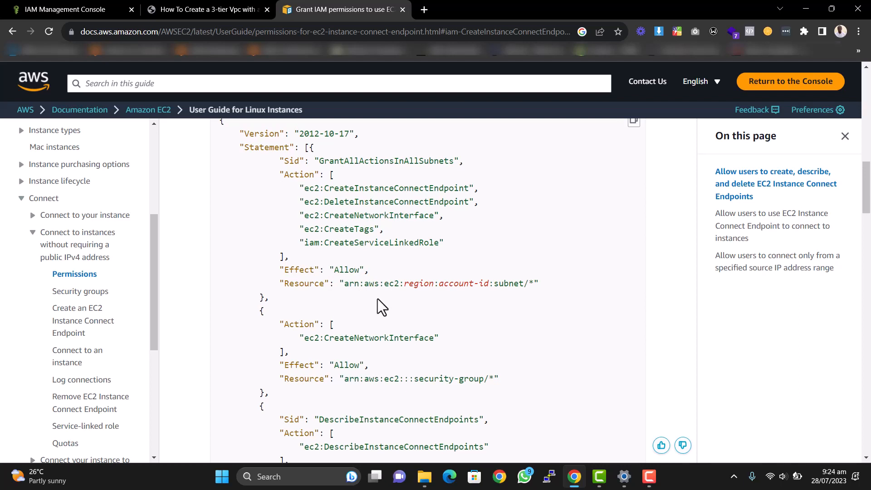
scroll(409, 306, up, 1)
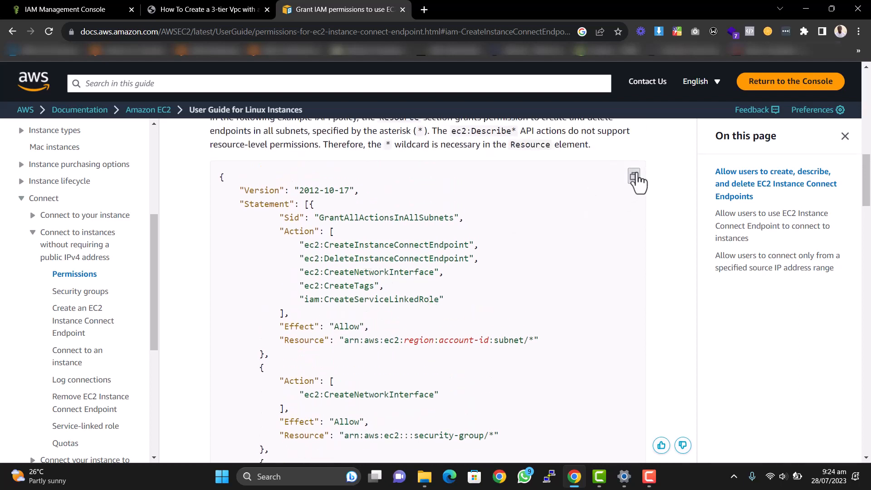
click(633, 177)
Start a new policy in the IAM console and replace its default JSON with the copied example policy.
click(101, 17)
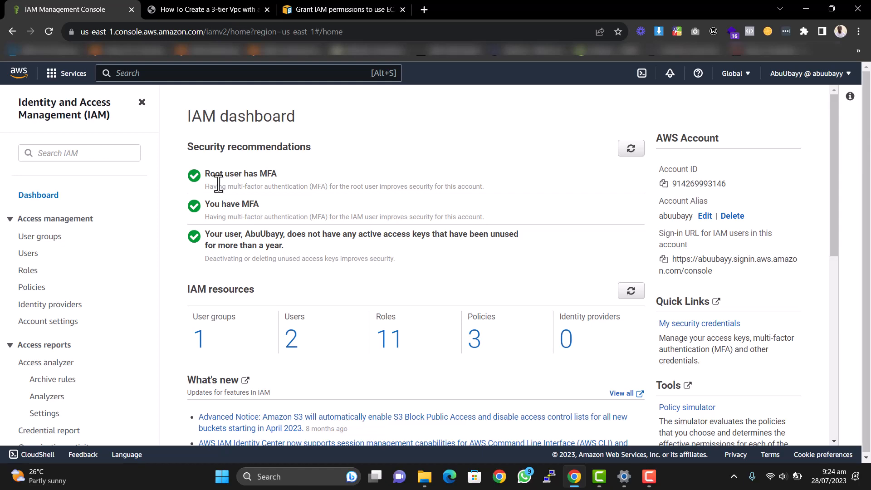
click(29, 290)
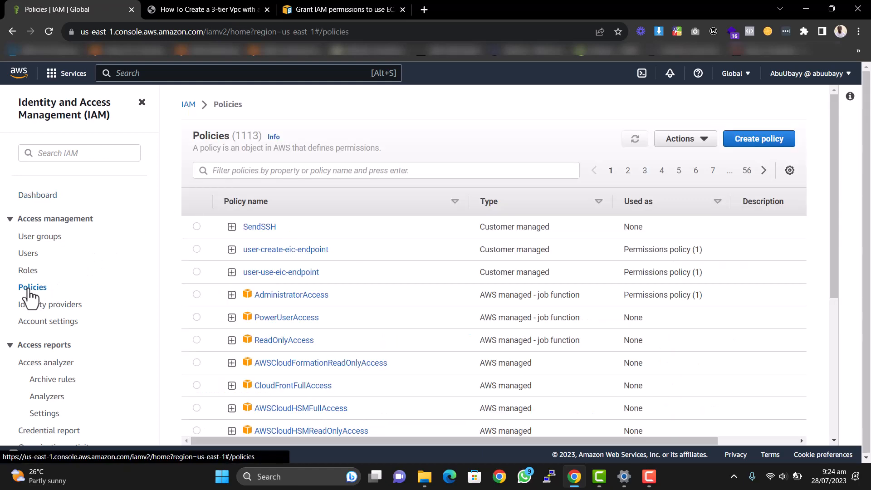
click(751, 142)
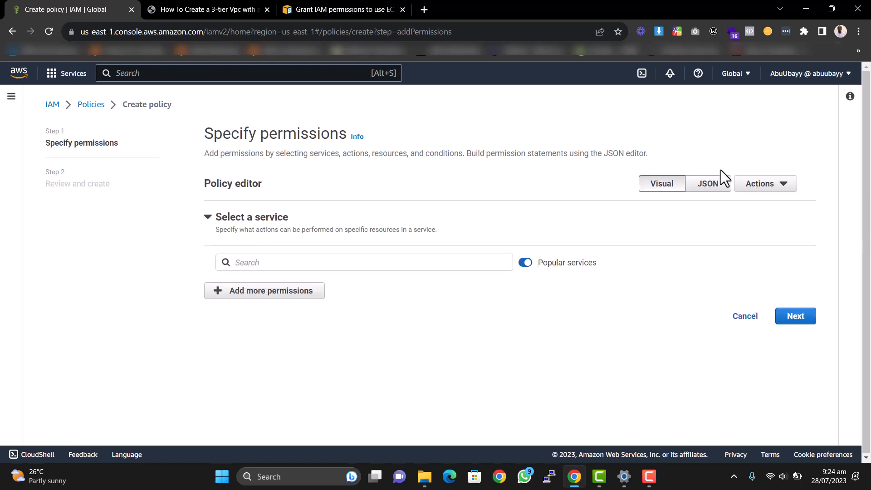
click(704, 183)
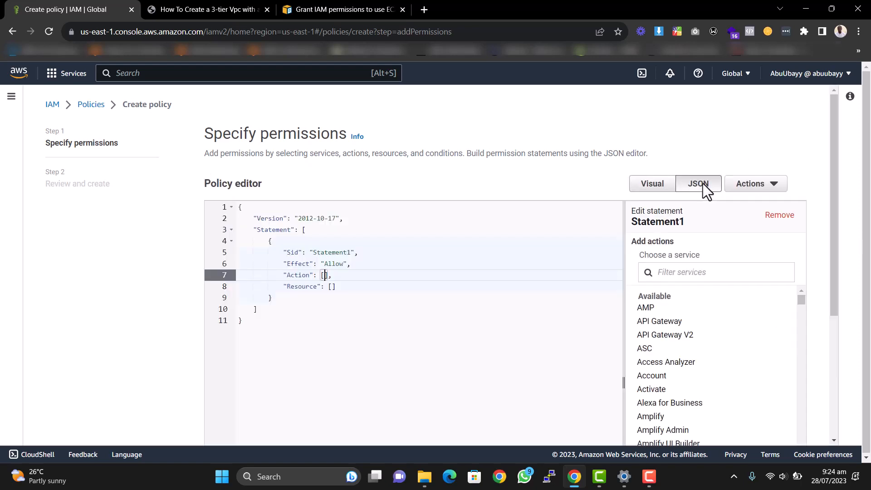
click(271, 328)
drag(271, 329, 238, 208)
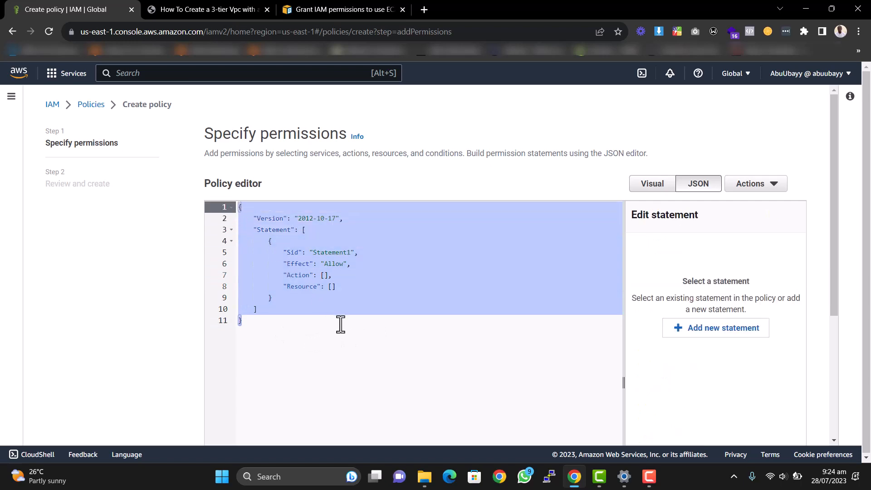
key(BackSpace)
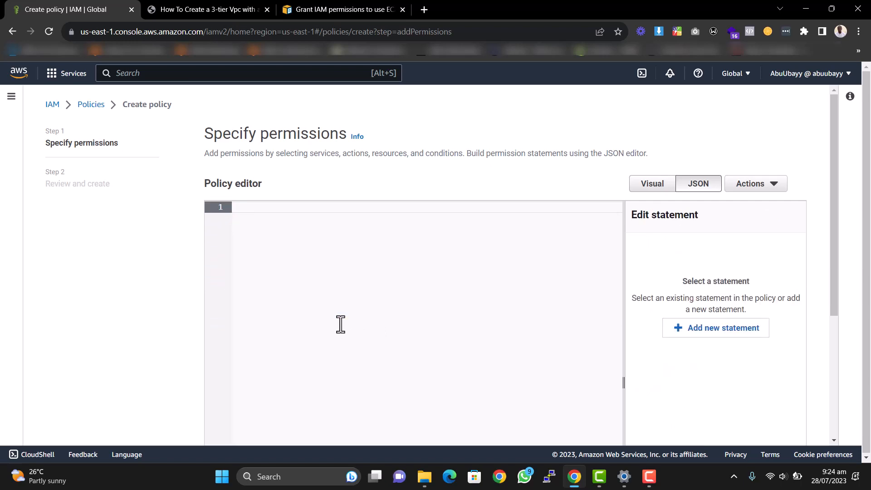
key(ctrl+v)
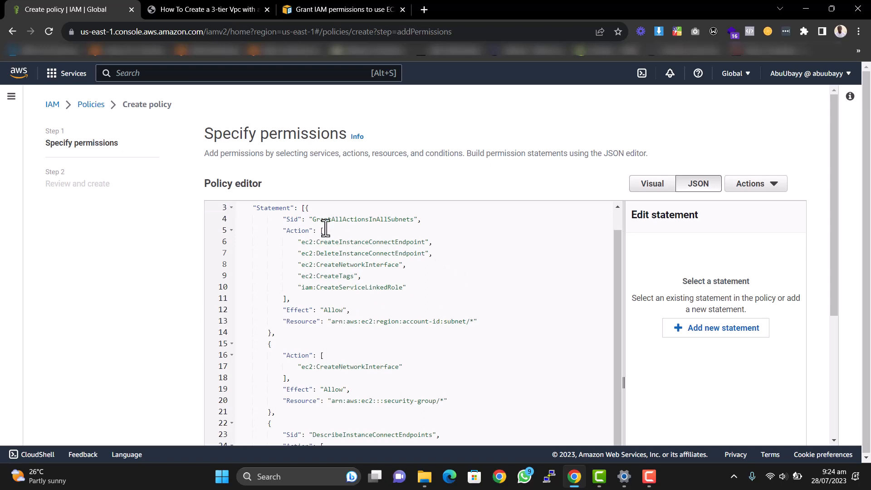
Replace the account-id placeholder in the GrantAllActionsInAllSubnets resource ARN with the AWS account's ID.
scroll(324, 229, up, 1)
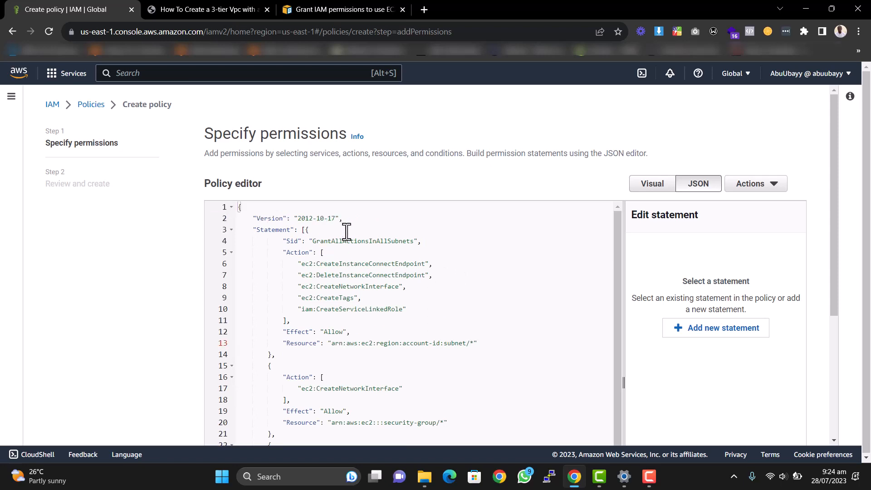
scroll(347, 232, down, 1)
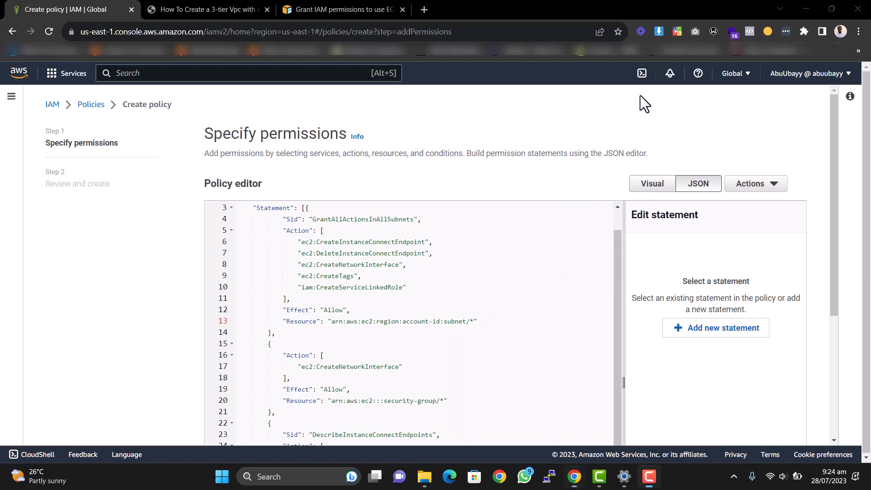
click(807, 86)
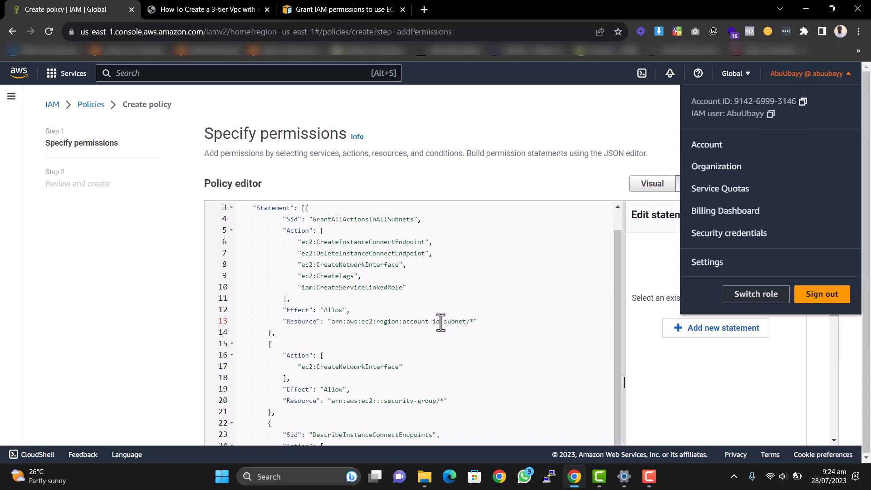
drag(441, 322, 402, 325)
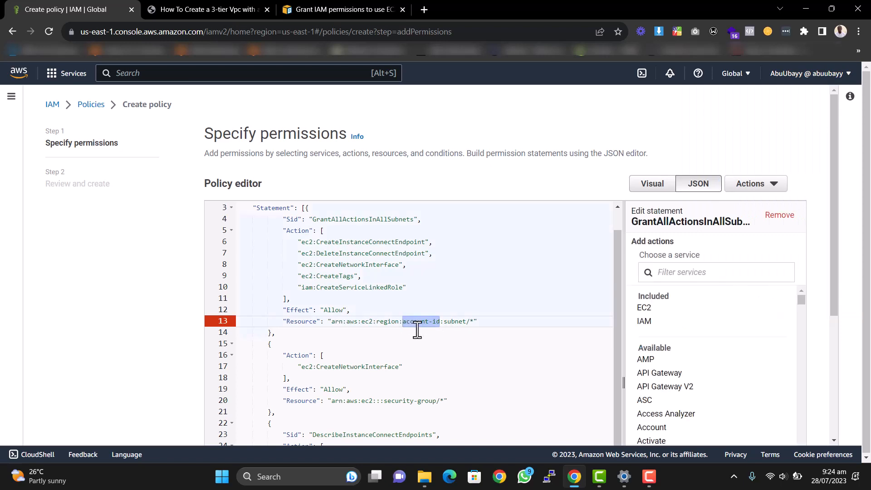
key(ctrl+v)
Replace the region placeholder in the subnet resource ARN with the us-east-1 region code.
click(818, 74)
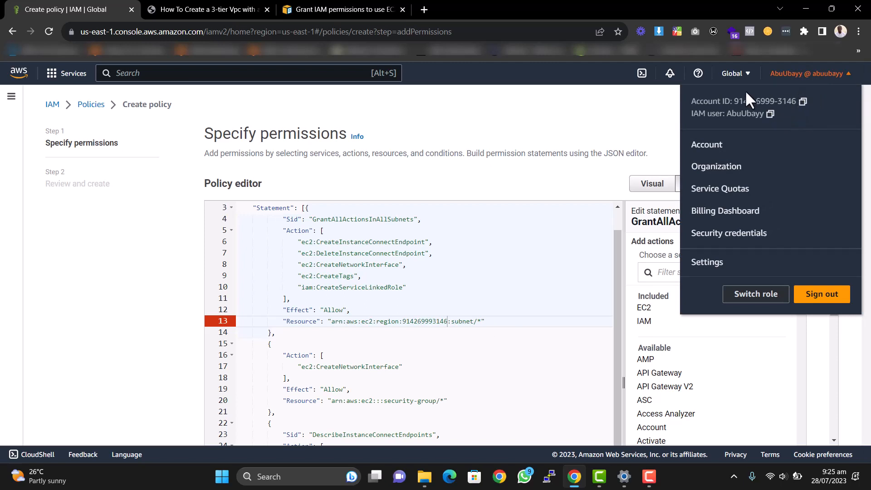
click(733, 73)
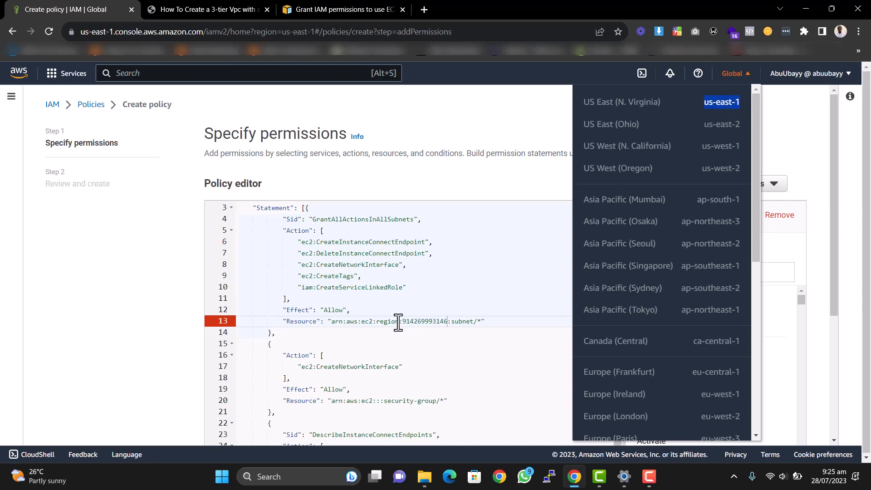
drag(399, 322, 378, 323)
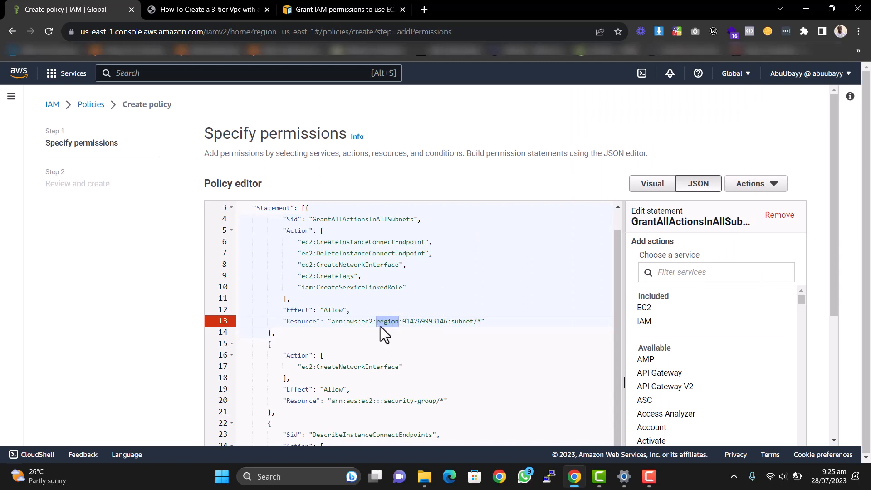
key(ctrl+v)
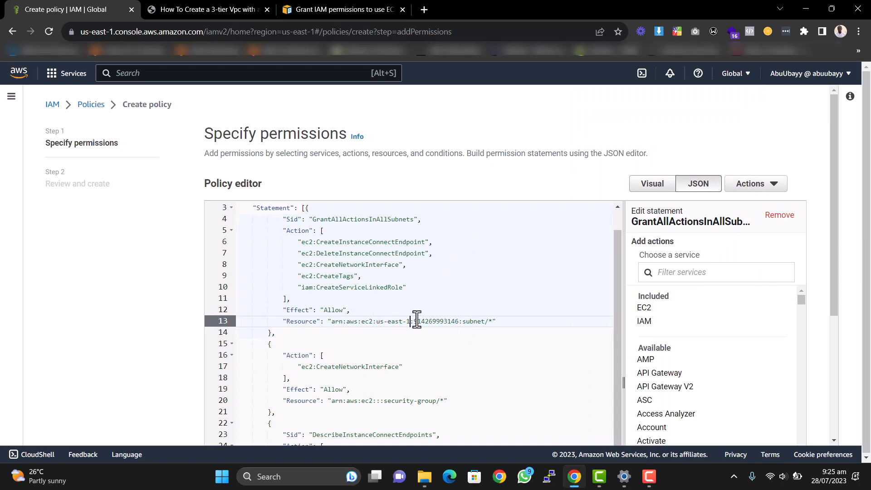
Check the complete policy JSON from top to bottom and proceed to reviewing and creating the policy.
scroll(417, 319, down, 2)
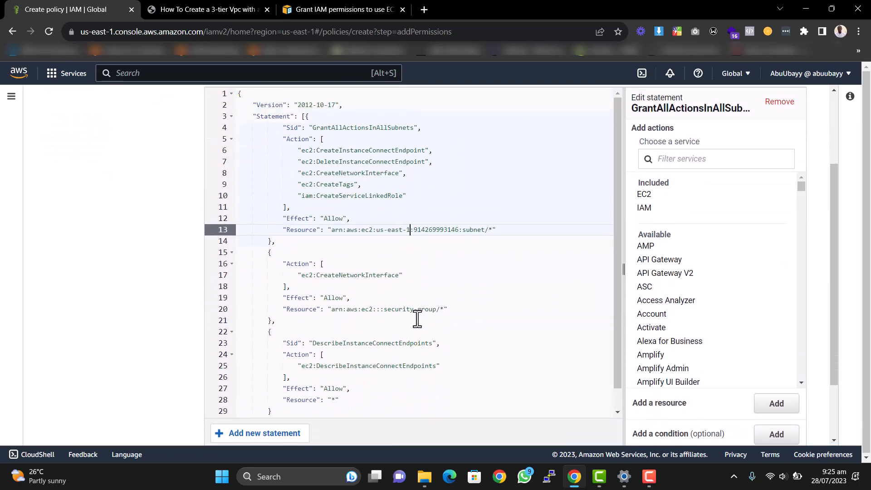
scroll(417, 320, up, 2)
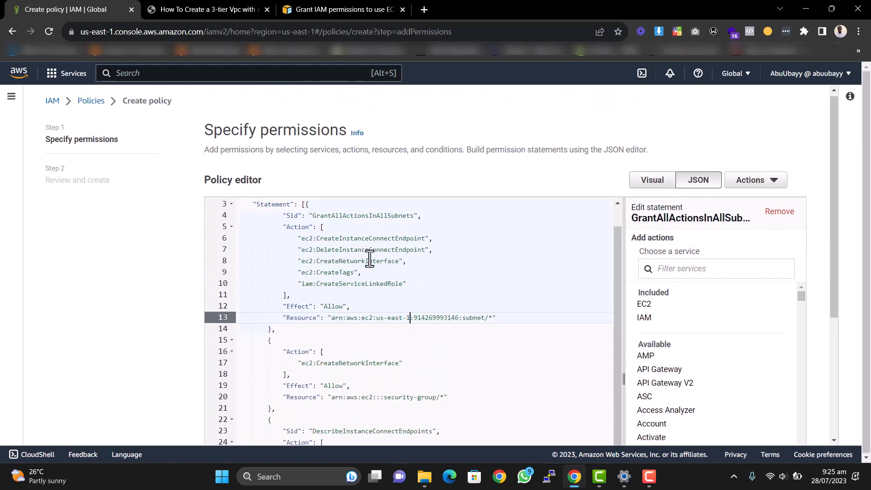
scroll(369, 259, down, 3)
scroll(410, 259, up, 4)
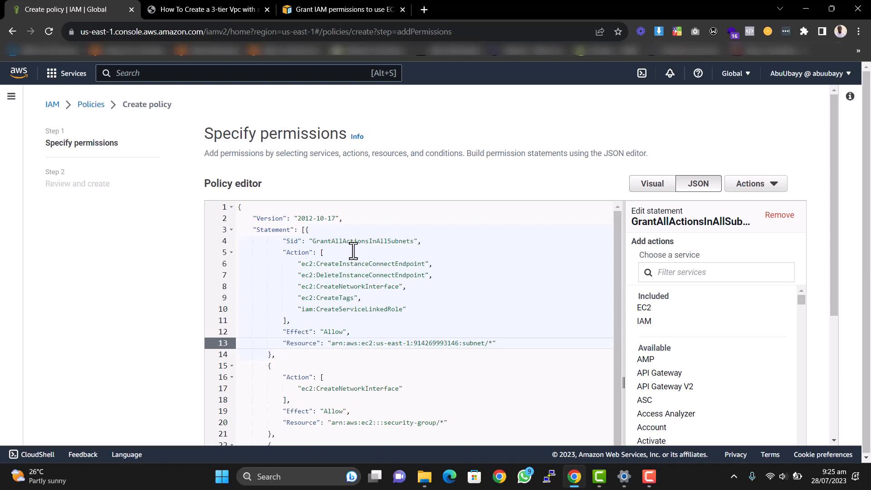
scroll(398, 249, down, 3)
scroll(450, 247, up, 1)
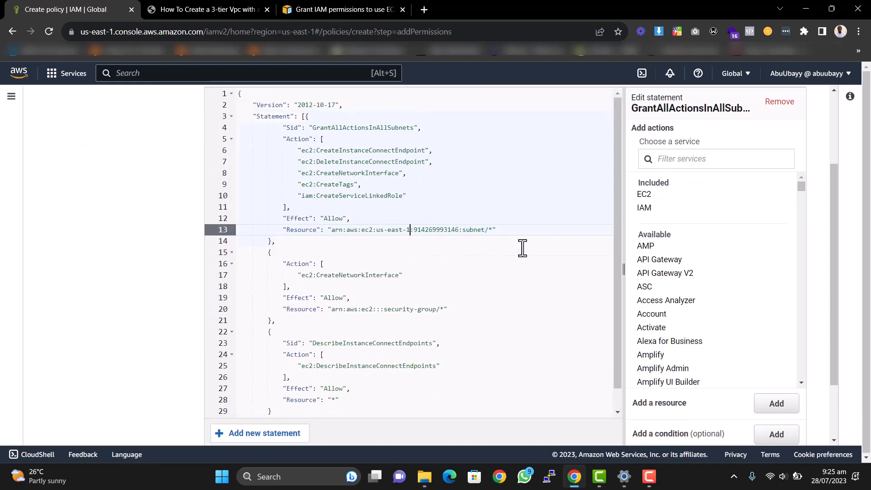
scroll(576, 275, down, 3)
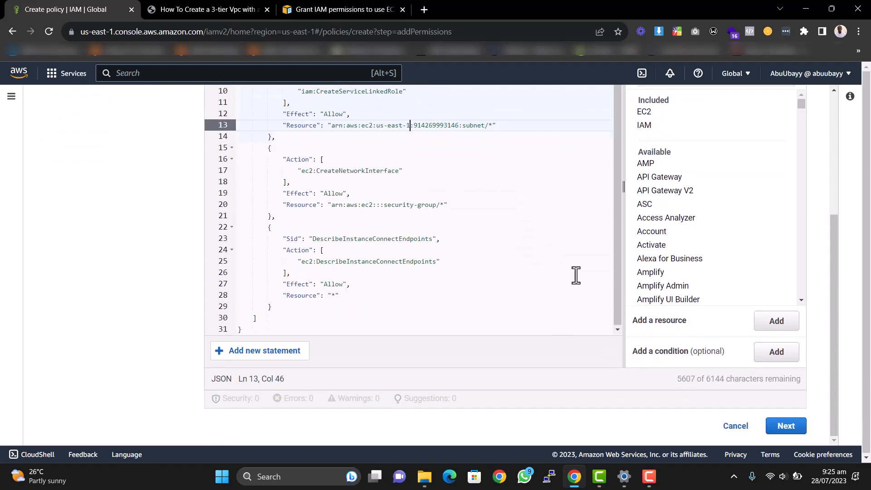
click(783, 427)
Name the policy eice-user-create-decribe-delete and create it.
scroll(783, 421, down, 7)
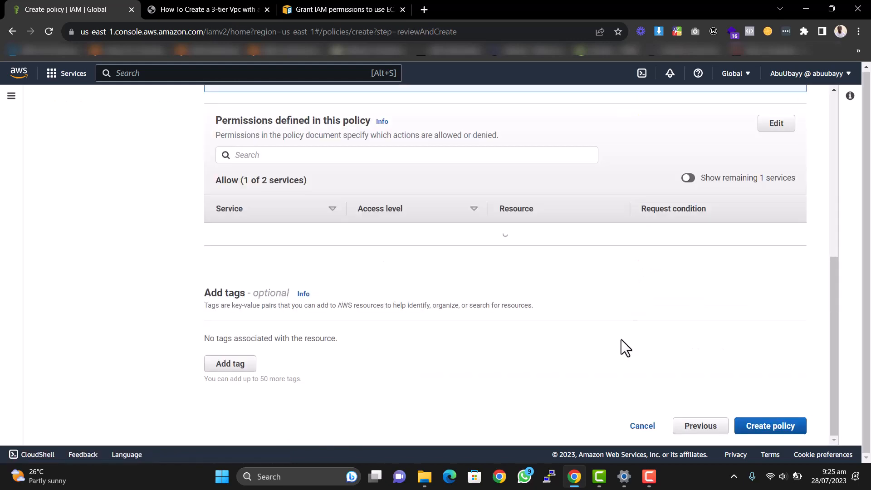
scroll(390, 245, up, 7)
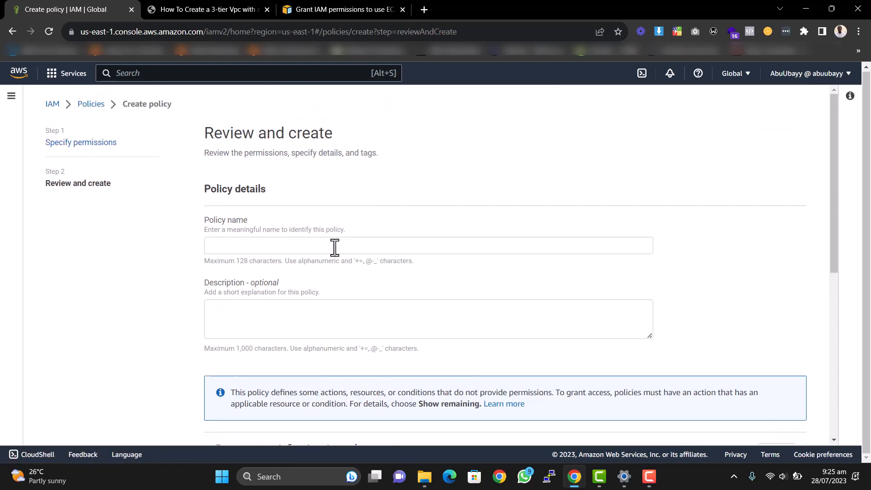
click(307, 244)
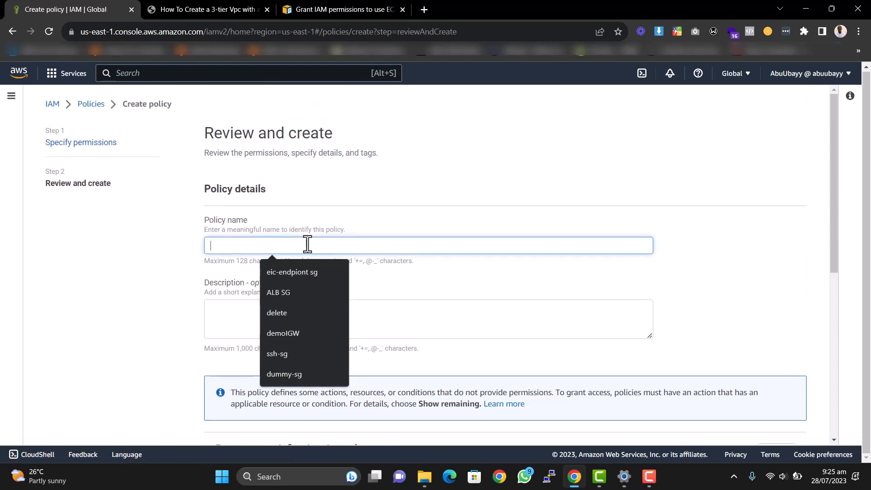
text(eic)
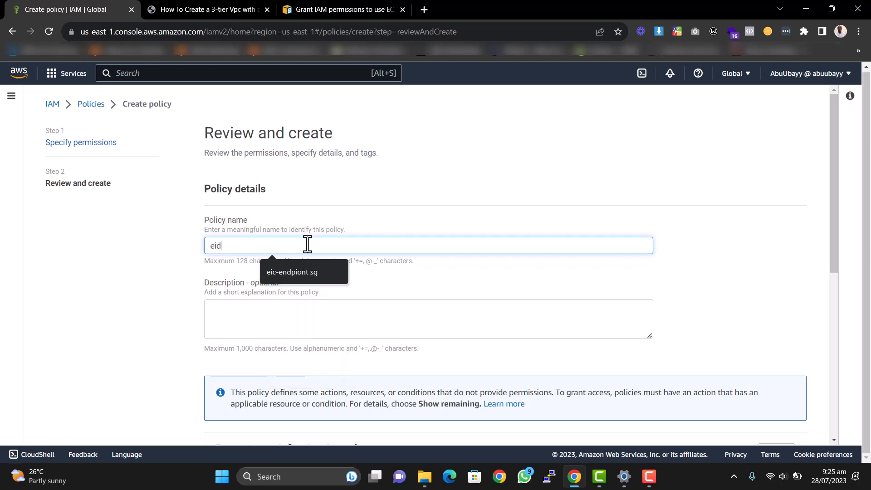
text(e-user-create-decribe-)
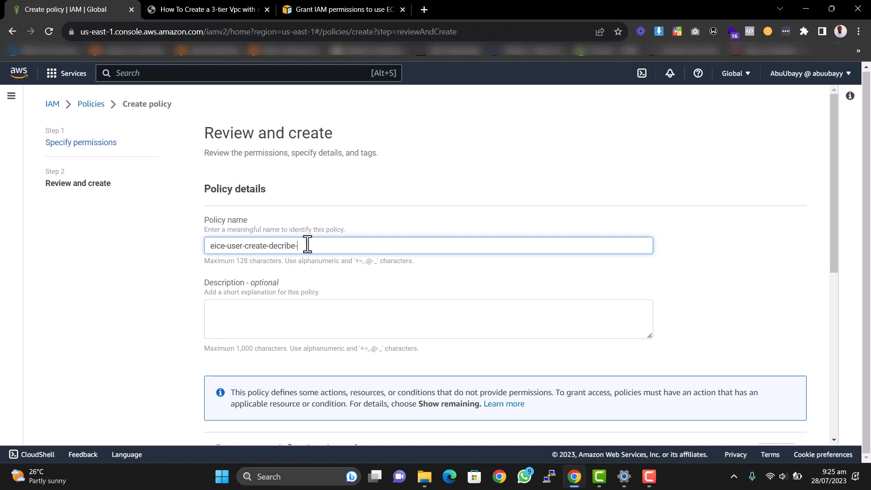
text(lete)
scroll(344, 239, down, 2)
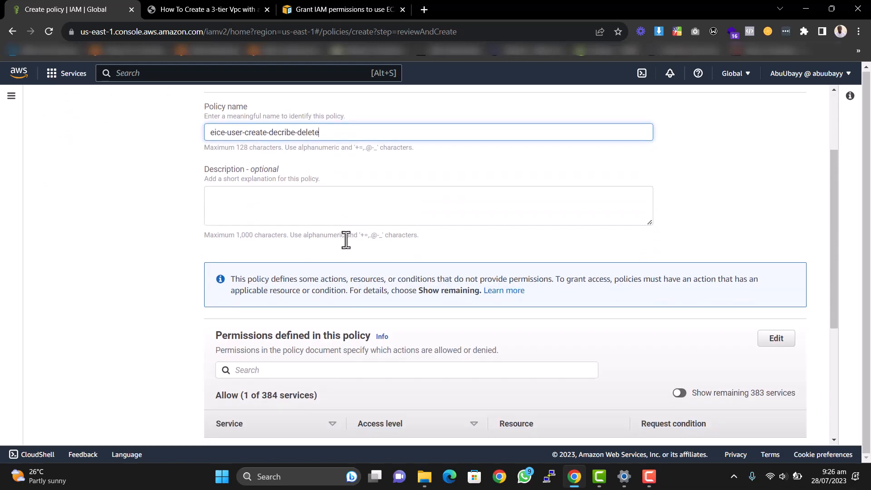
scroll(346, 240, down, 4)
click(748, 429)
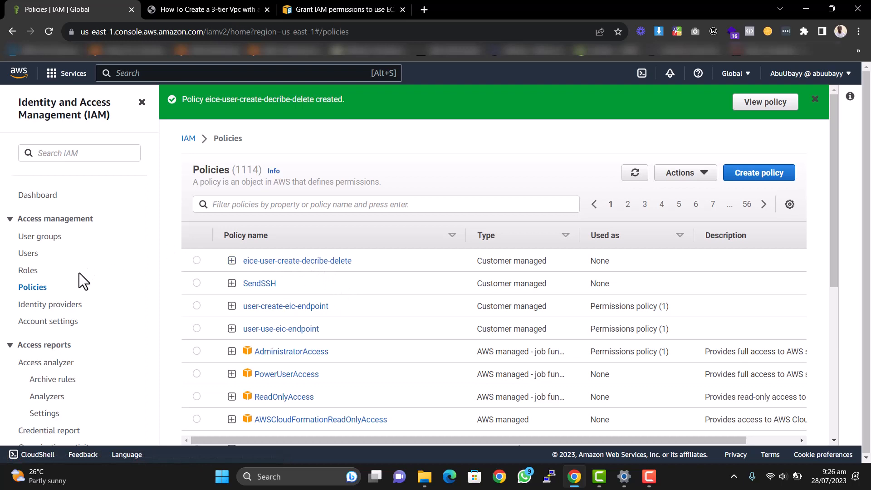
Start another IAM policy and copy into the clipboard the documentation's example policy for using EC2 Instance Connect Endpoint to connect to instances.
click(761, 175)
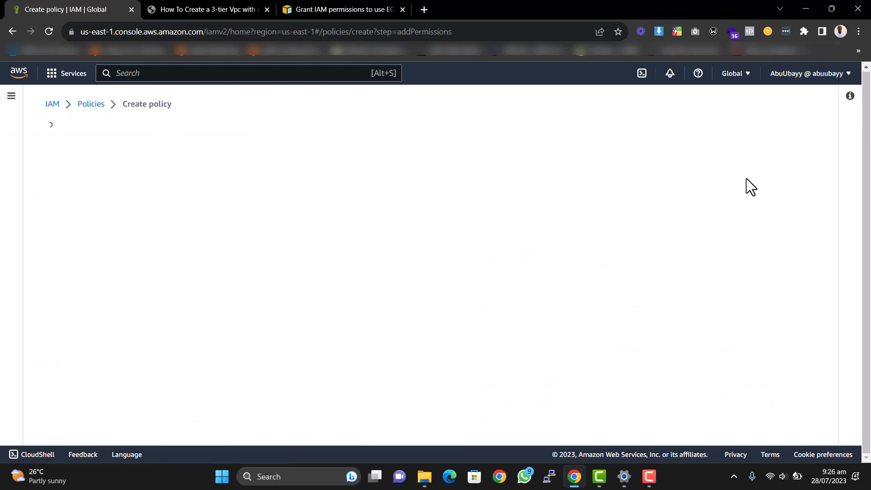
click(337, 4)
scroll(383, 215, down, 8)
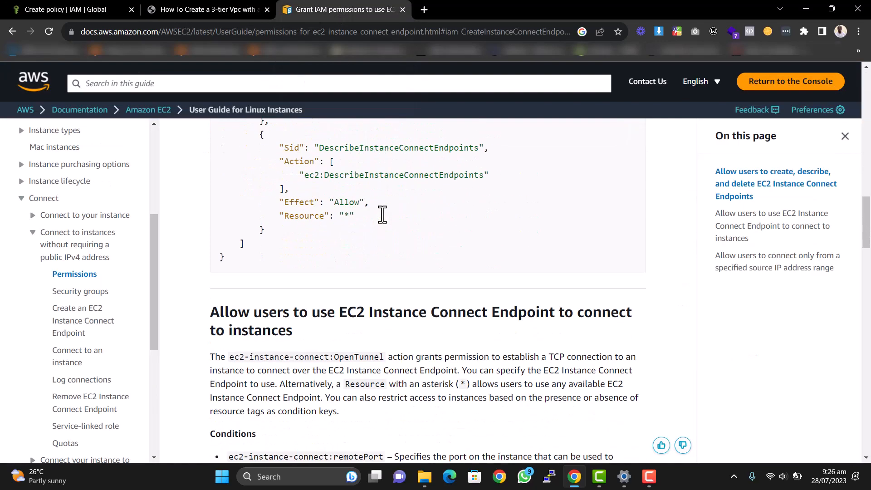
scroll(383, 221, down, 8)
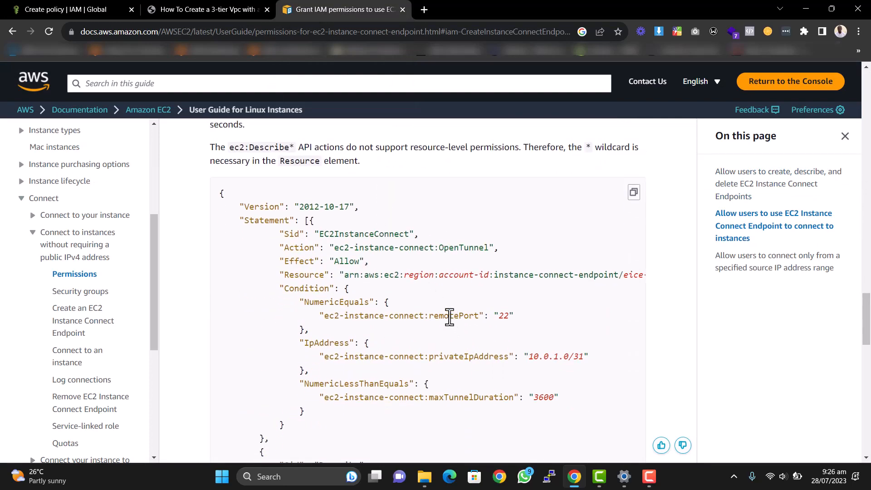
scroll(438, 315, down, 1)
scroll(438, 315, down, 2)
scroll(438, 315, up, 3)
scroll(438, 315, up, 2)
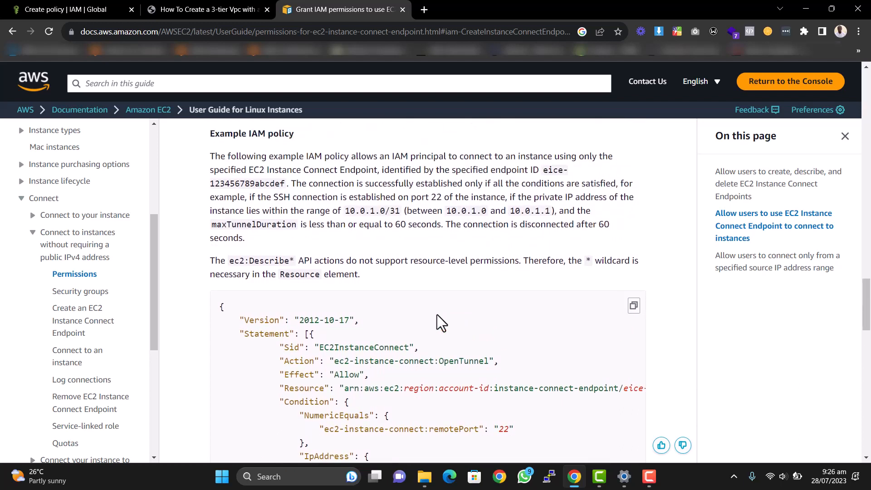
click(634, 307)
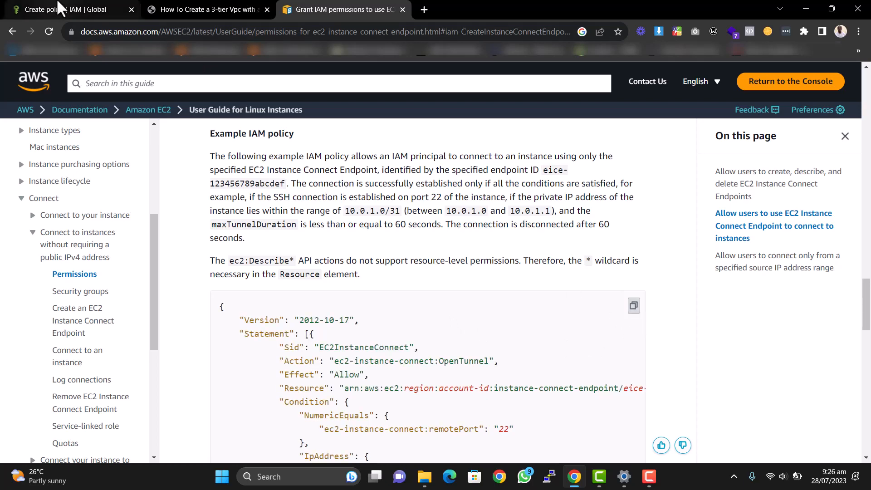
click(59, 8)
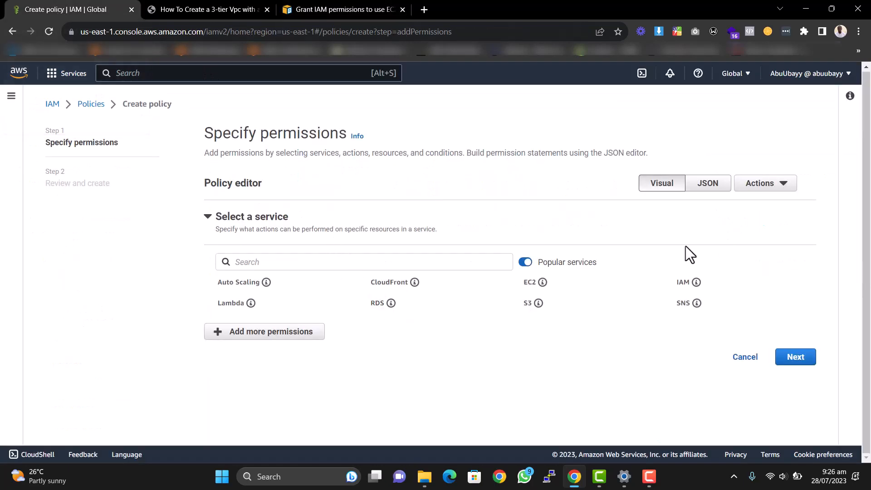
Replace the default JSON in the policy editor with the copied EC2 Instance Connect Endpoint example policy.
click(709, 187)
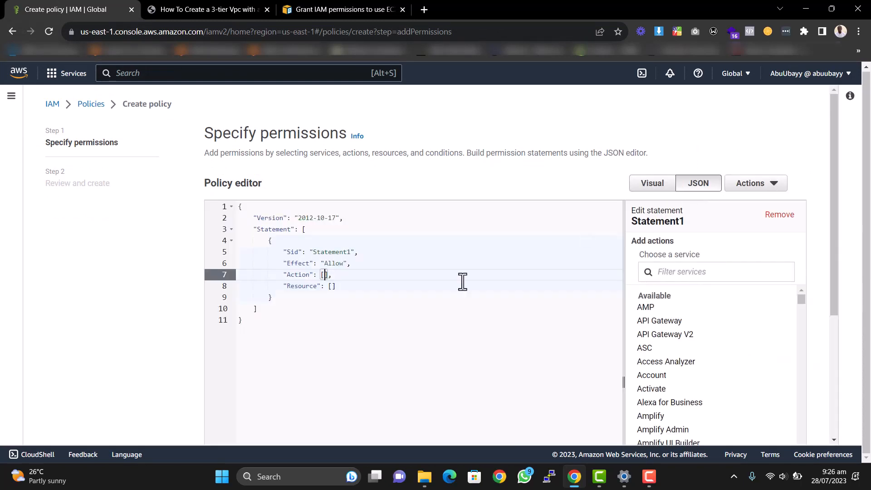
drag(344, 321, 239, 206)
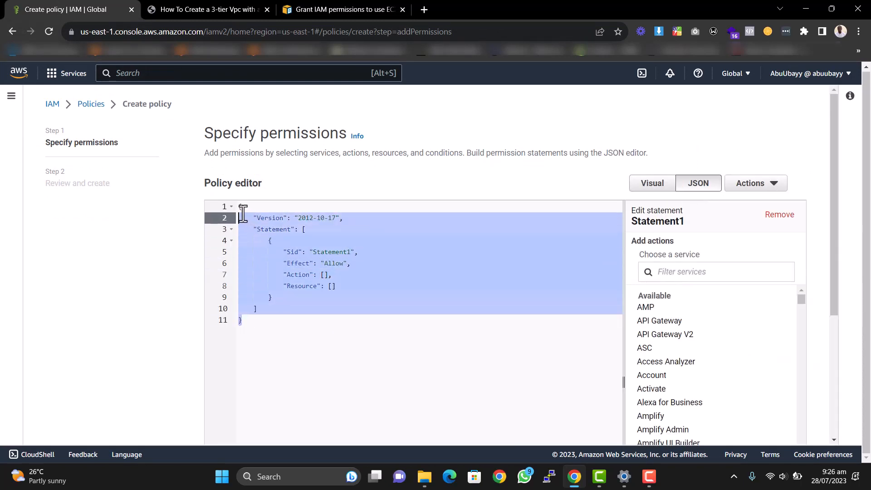
key(BackSpace)
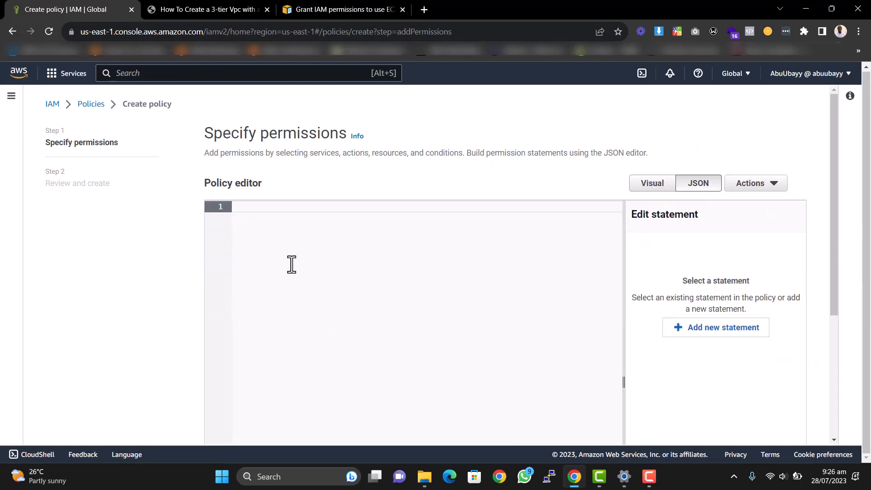
key(ctrl+v)
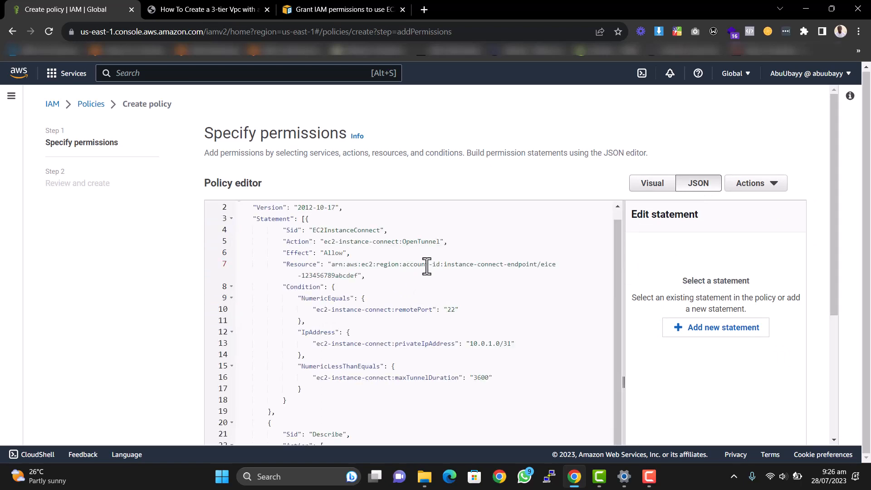
Replace the region placeholder in the EC2InstanceConnect statement's resource ARN with the us-east-1 region code.
click(732, 75)
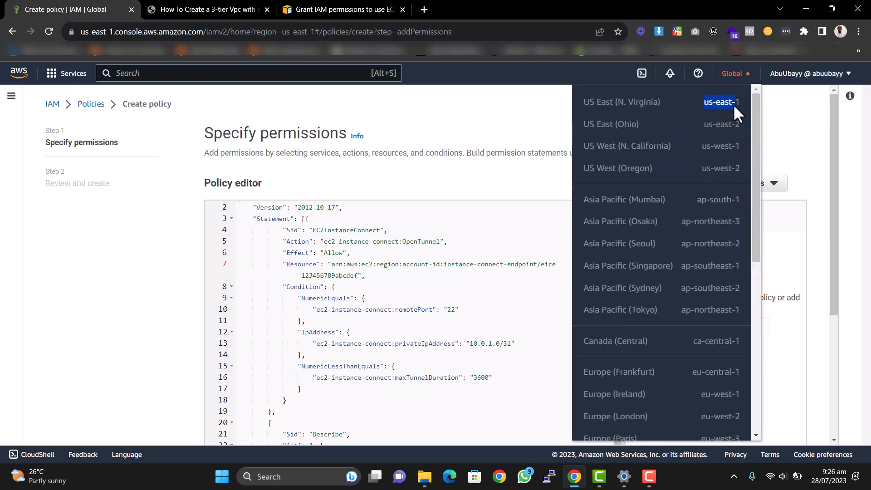
drag(732, 105, 739, 104)
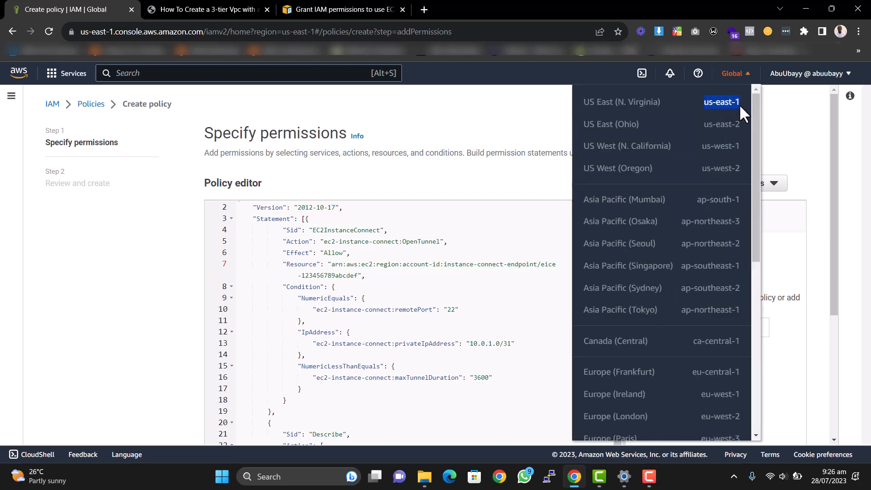
click(441, 295)
drag(398, 264, 379, 268)
key(ctrl+v)
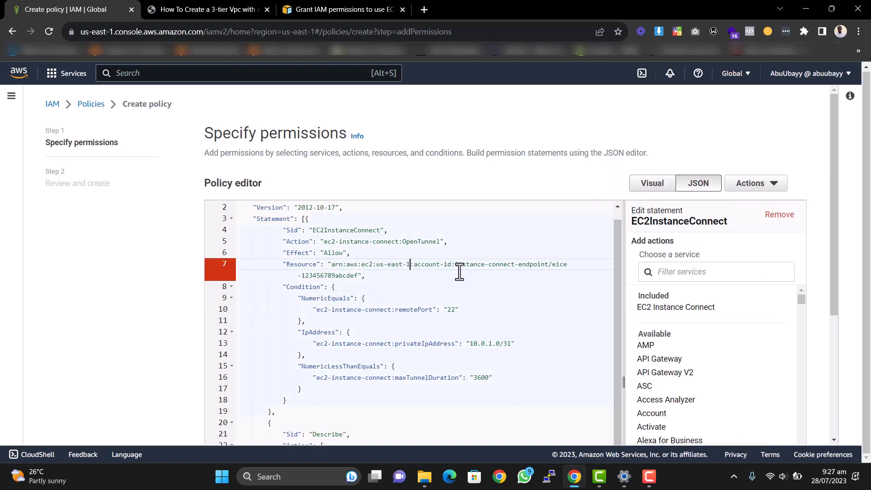
Replace the account-id placeholder in the EC2InstanceConnect resource ARN with the account ID copied from the account details.
click(809, 74)
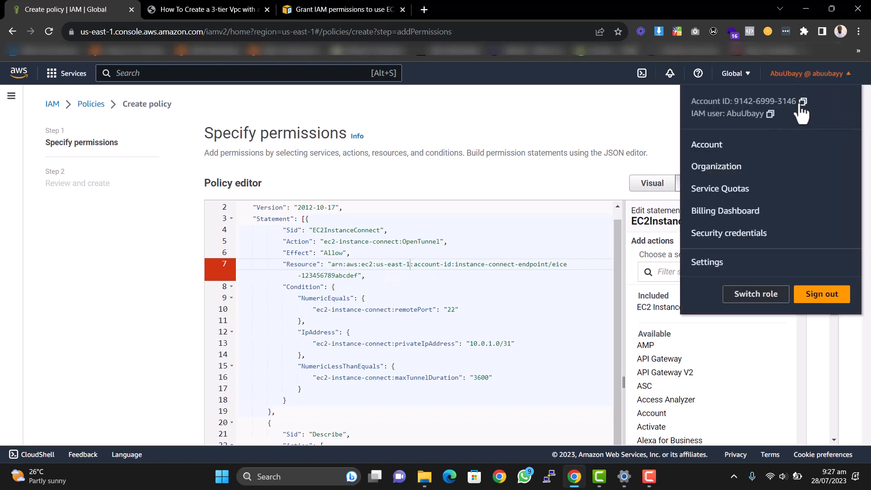
click(802, 103)
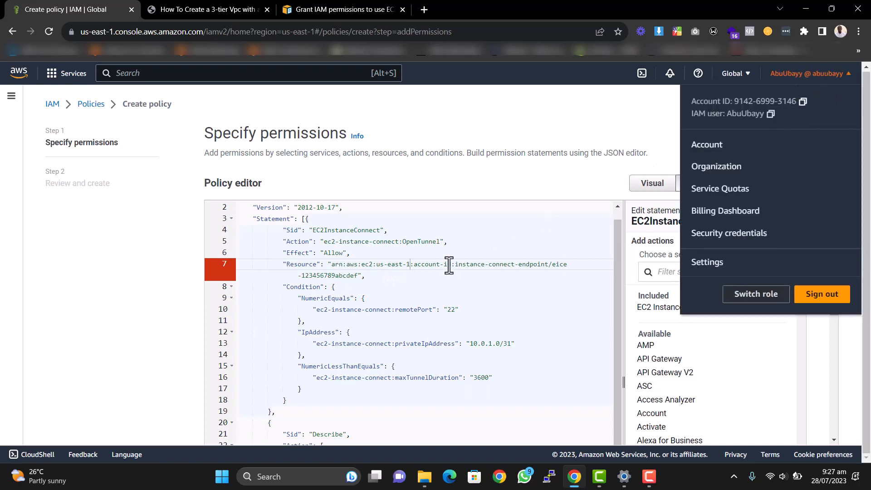
drag(451, 264, 414, 269)
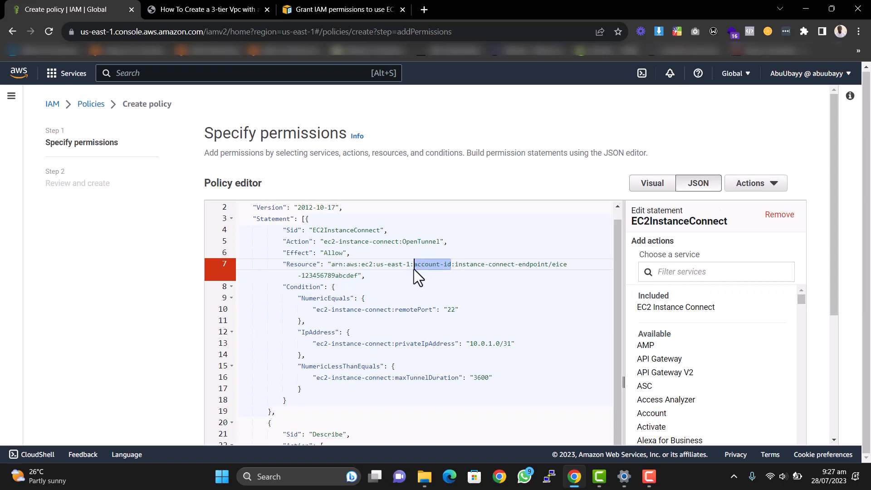
key(ctrl+v)
click(447, 290)
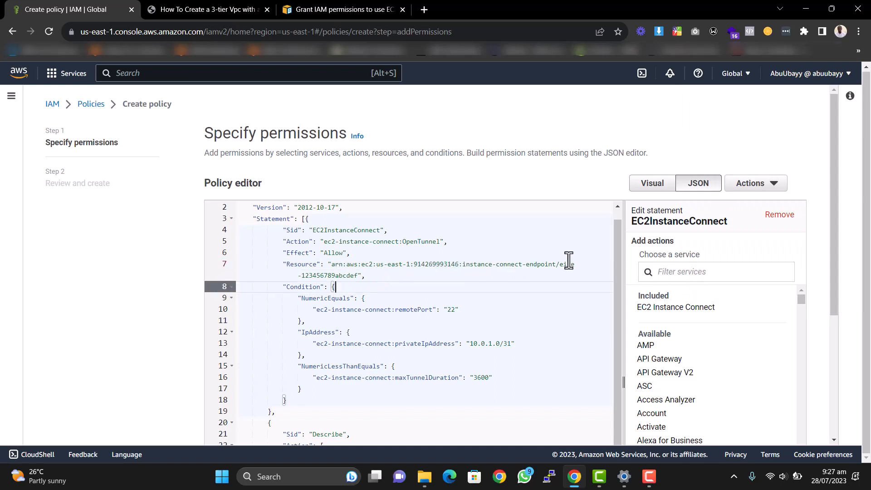
Replace the example endpoint ID at the end of the EC2InstanceConnect resource ARN with the wildcard *.
click(358, 275)
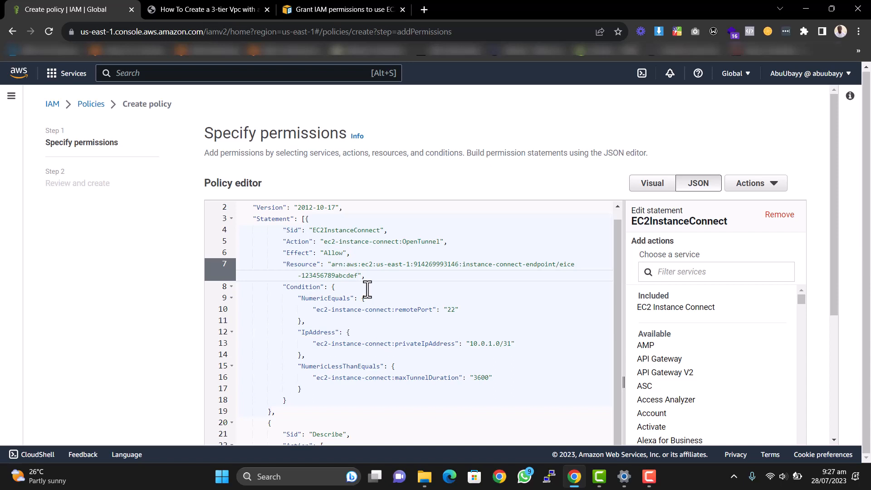
key(BackSpace)
key(BackSpace)
key(BackSpace)
key(BackSpace)
key(BackSpace)
key(BackSpace)
key(BackSpace)
key(BackSpace)
key(BackSpace)
key(BackSpace)
key(BackSpace)
key(BackSpace)
key(BackSpace)
key(BackSpace)
key(BackSpace)
key(BackSpace)
key(BackSpace)
key(BackSpace)
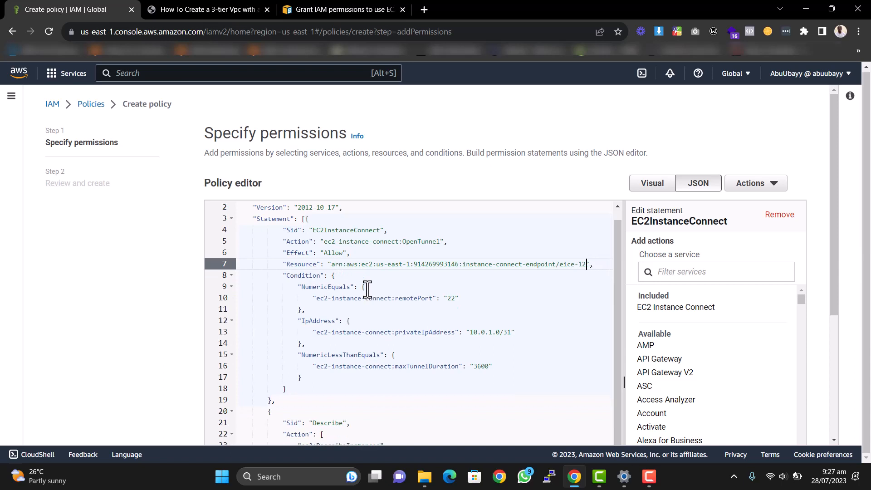
key(BackSpace)
key(BackSpace)
text(*)
Delete the NumericEquals, IpAddress and NumericLessThanEquals blocks from the EC2InstanceConnect statement's Condition.
scroll(541, 274, down, 5)
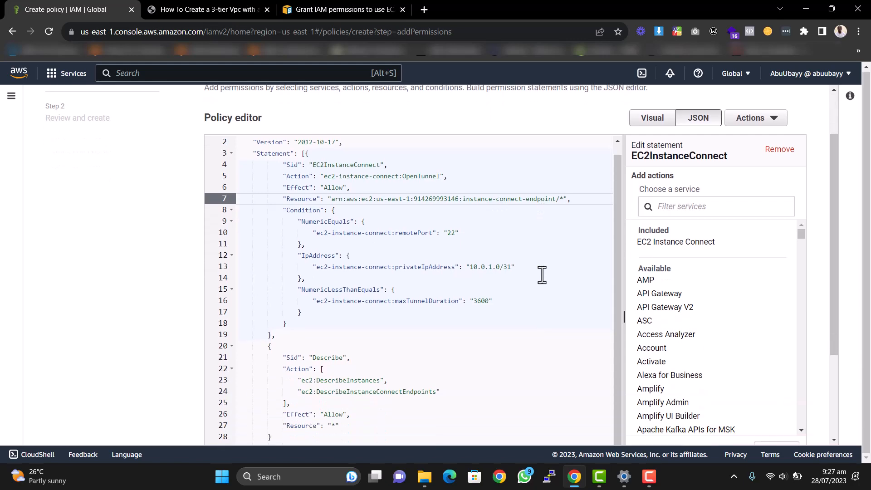
scroll(510, 268, up, 4)
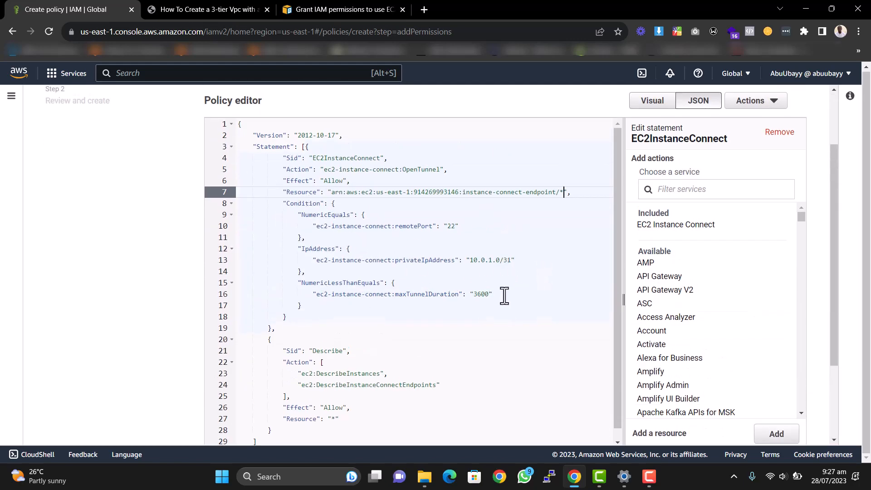
drag(493, 295, 298, 222)
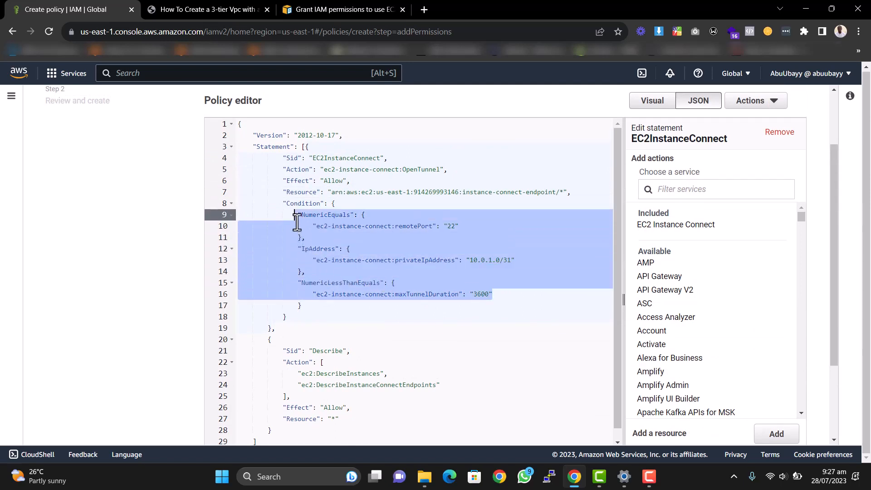
click(339, 205)
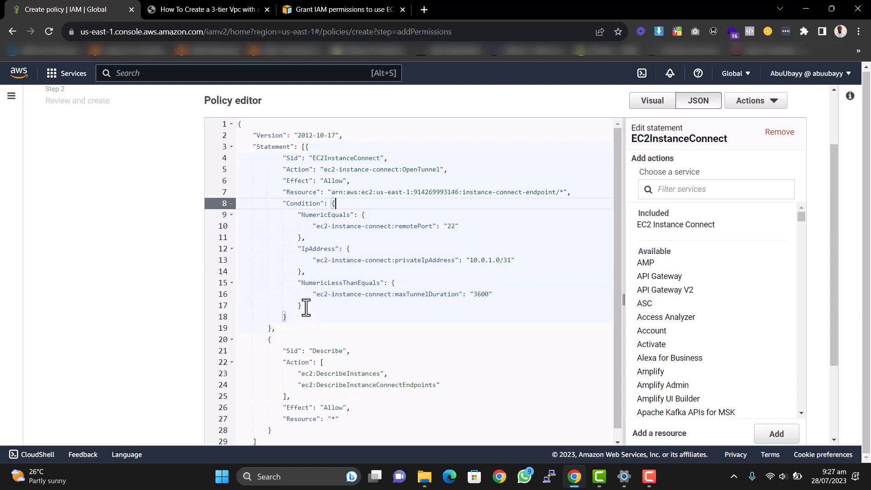
drag(306, 308, 298, 219)
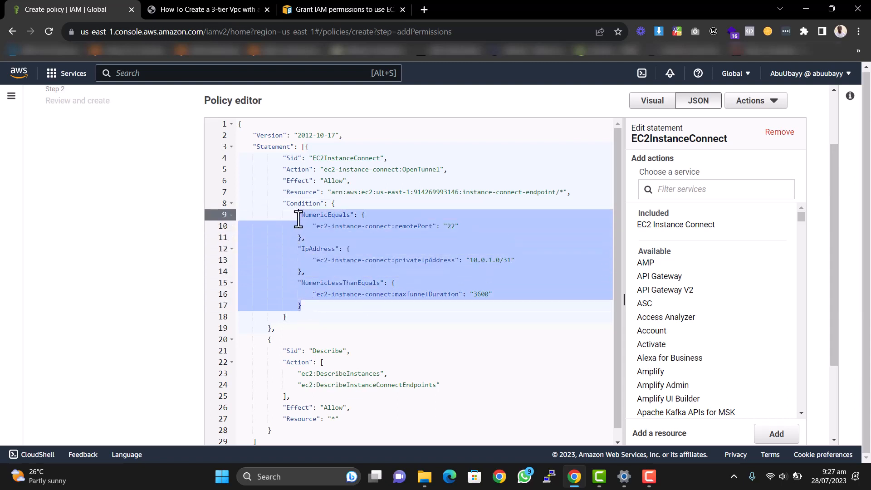
key(BackSpace)
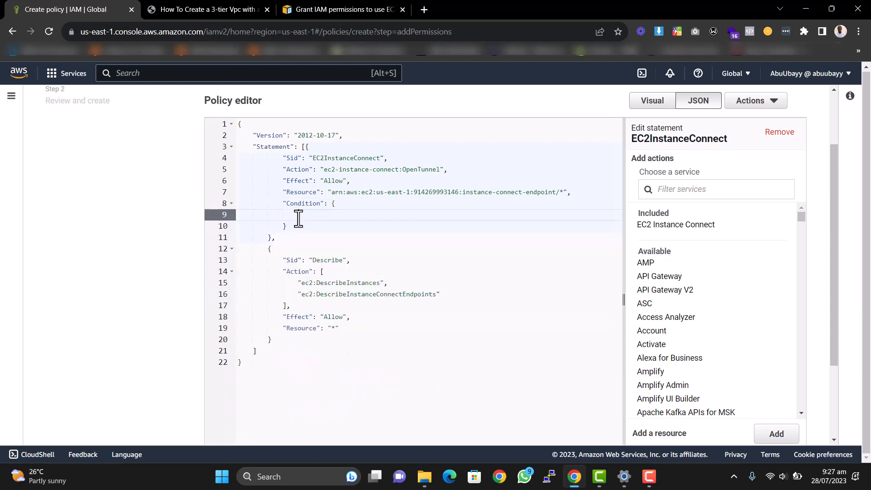
Remove the leftover whitespace and line breaks inside the Condition so it reads {} on one line.
key(BackSpace)
key(BackSpace)
key(BackSpace)
key(BackSpace)
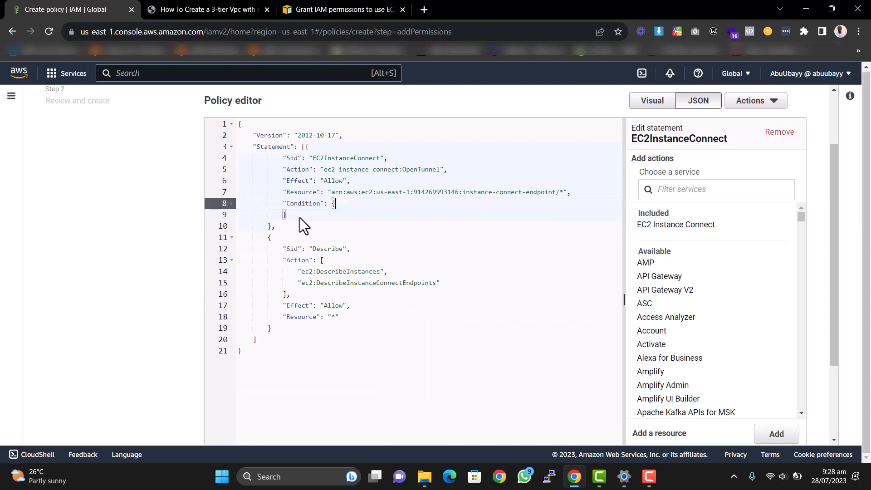
key(Right)
key(Right)
key(Right)
key(Right)
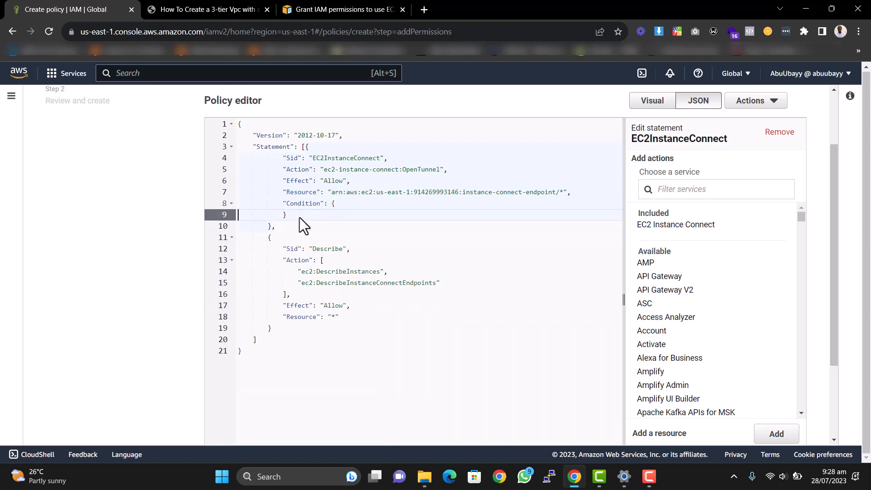
key(Right)
key(Left)
key(BackSpace)
key(BackSpace)
key(BackSpace)
key(BackSpace)
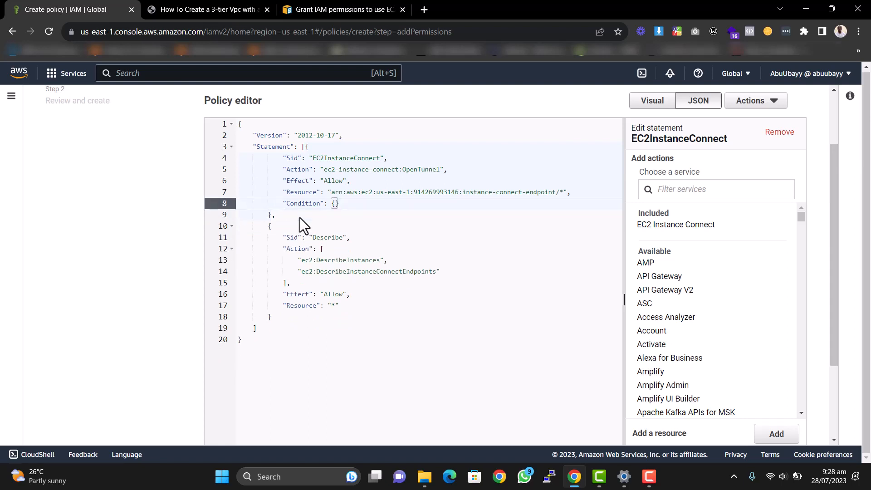
Proceed to the policy review stage and check the permissions defined in the policy.
scroll(430, 227, down, 1)
scroll(430, 226, down, 2)
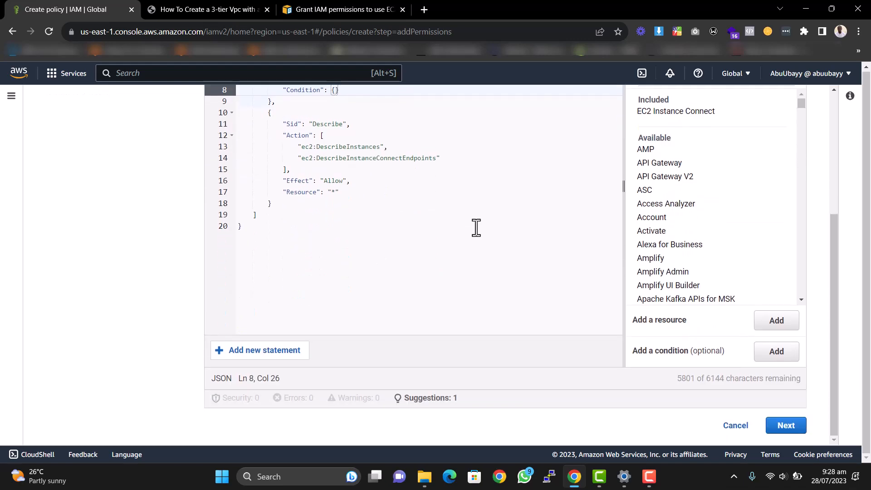
click(777, 430)
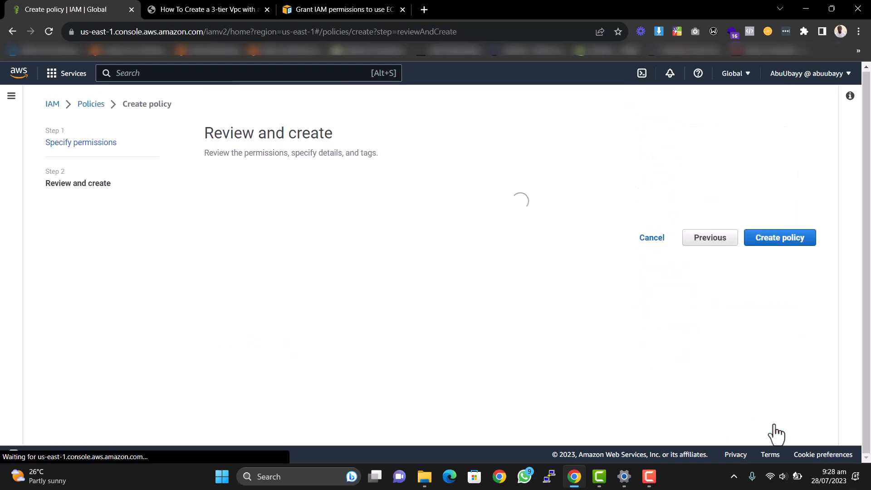
scroll(771, 429, down, 5)
scroll(505, 79, up, 1)
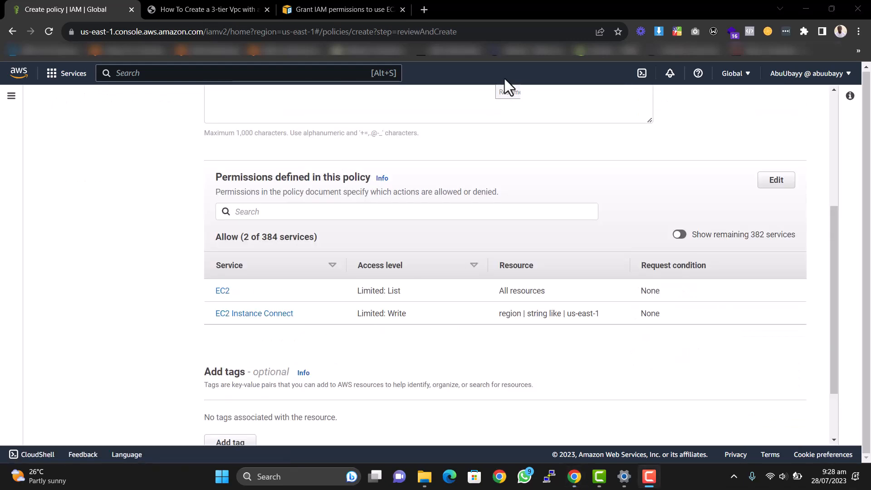
scroll(522, 137, up, 4)
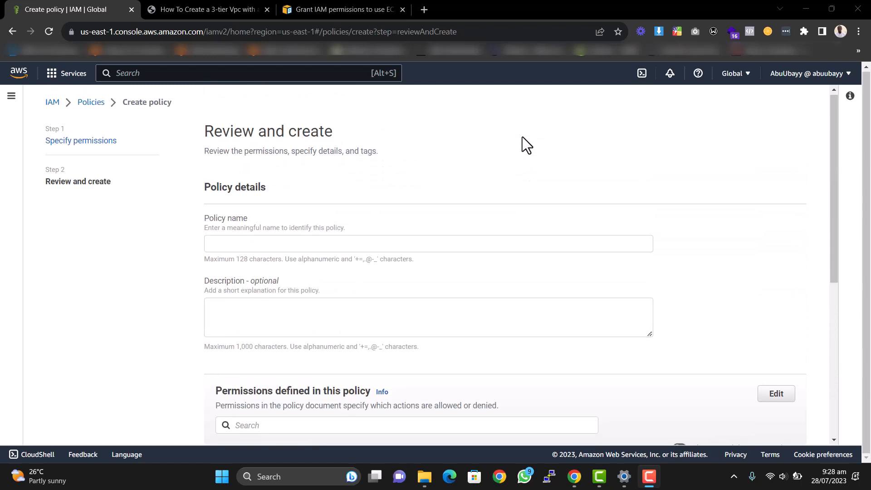
Name the policy eice-user-use and create it.
click(304, 244)
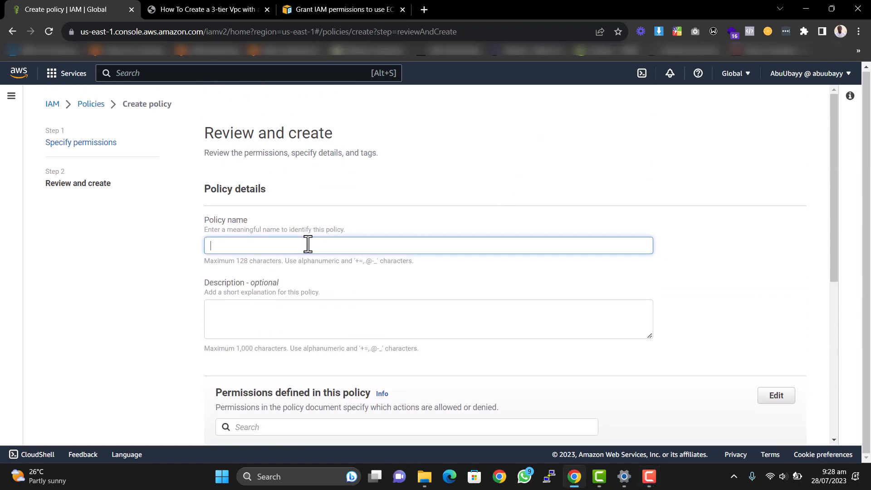
text(eice-user-use)
scroll(397, 249, down, 6)
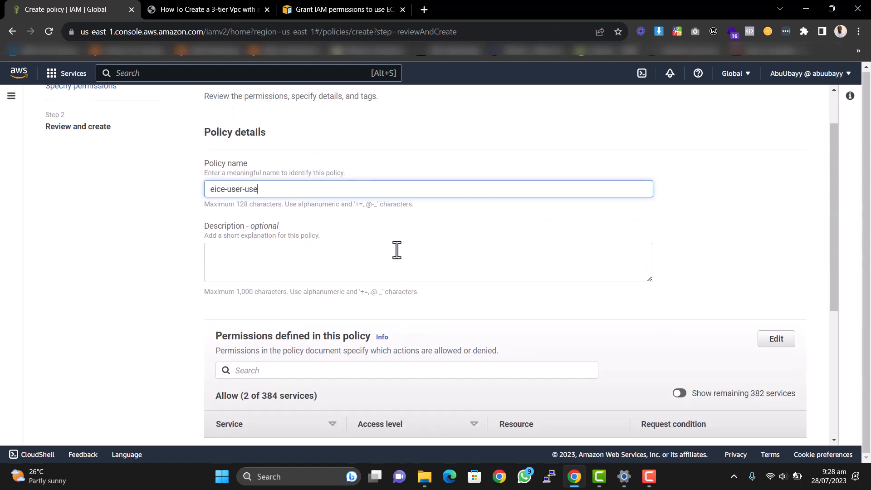
scroll(694, 356, down, 1)
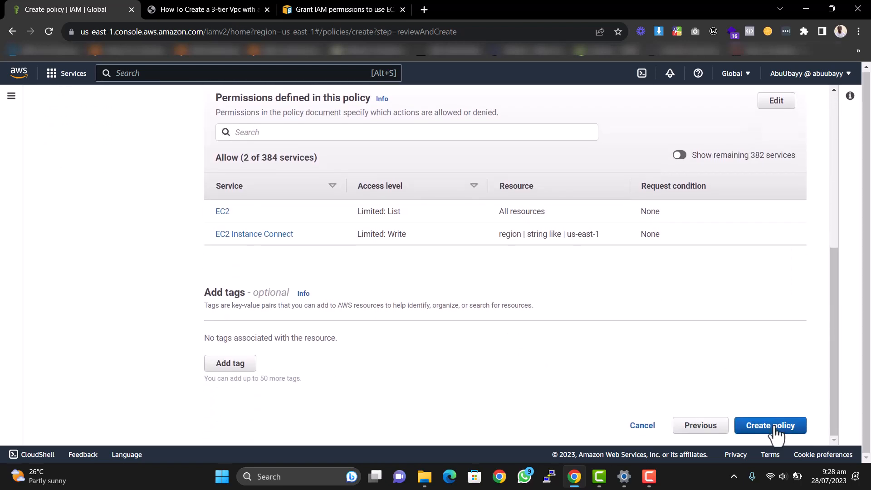
click(774, 426)
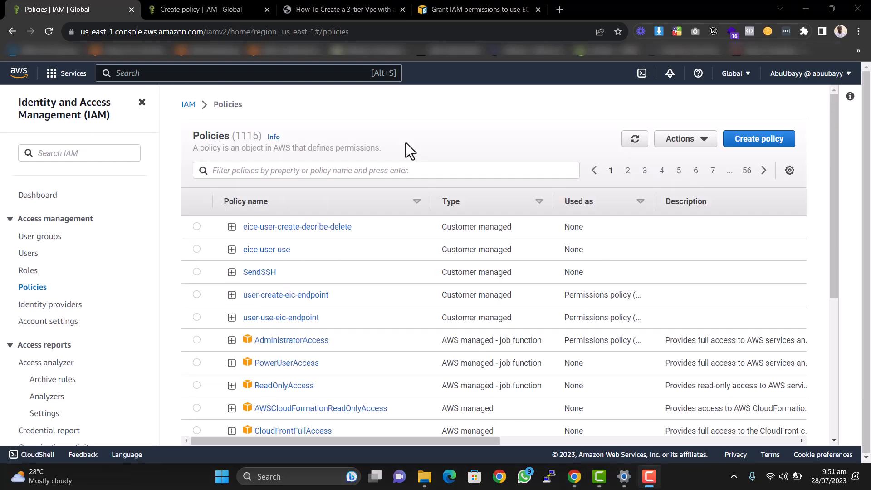
Start adding an IAM user with the user name Demo-name and continue to its permissions options.
click(29, 254)
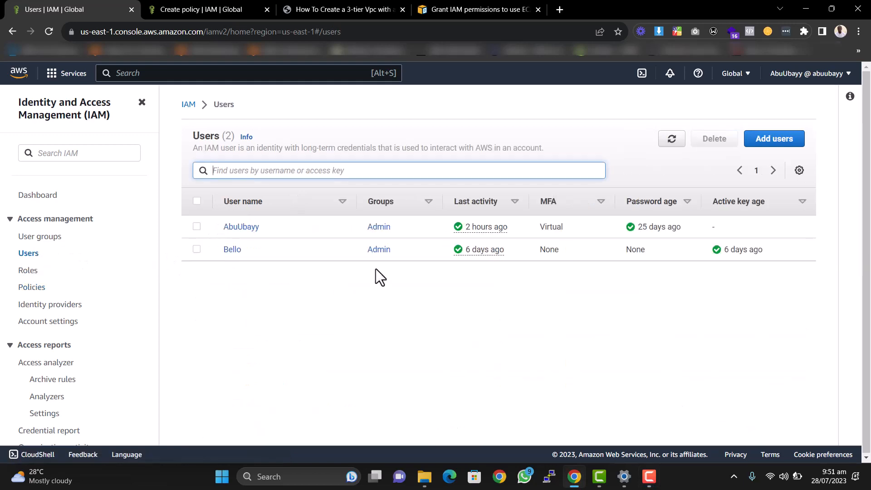
click(781, 141)
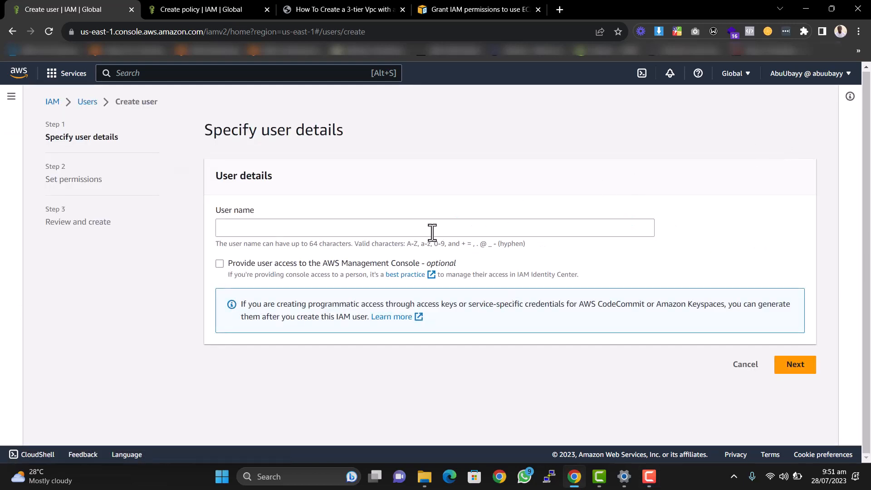
click(432, 232)
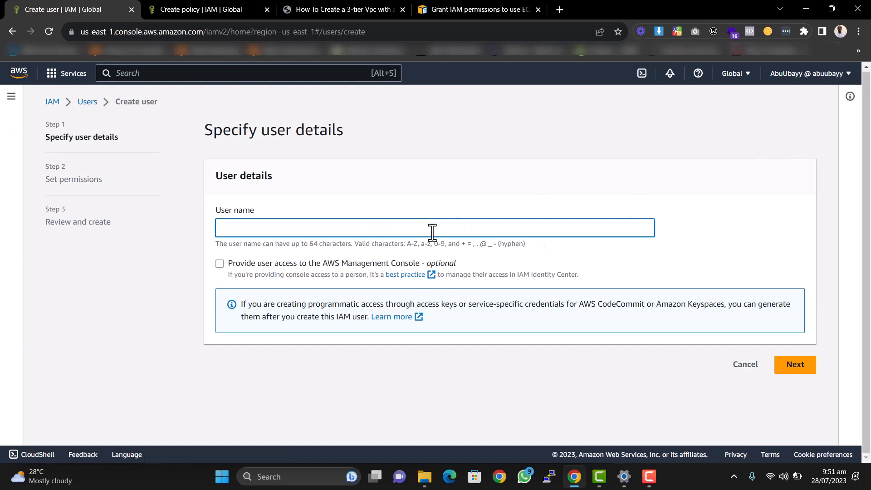
text(Demo-name)
click(795, 365)
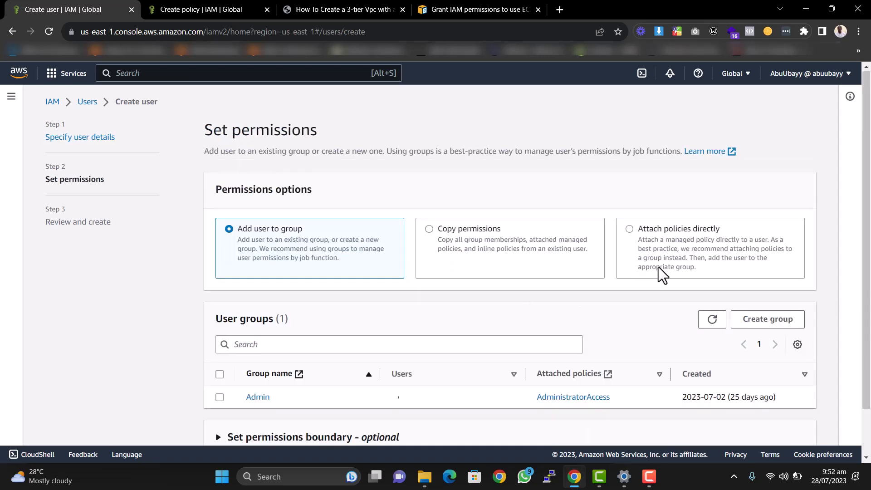
scroll(317, 293, down, 1)
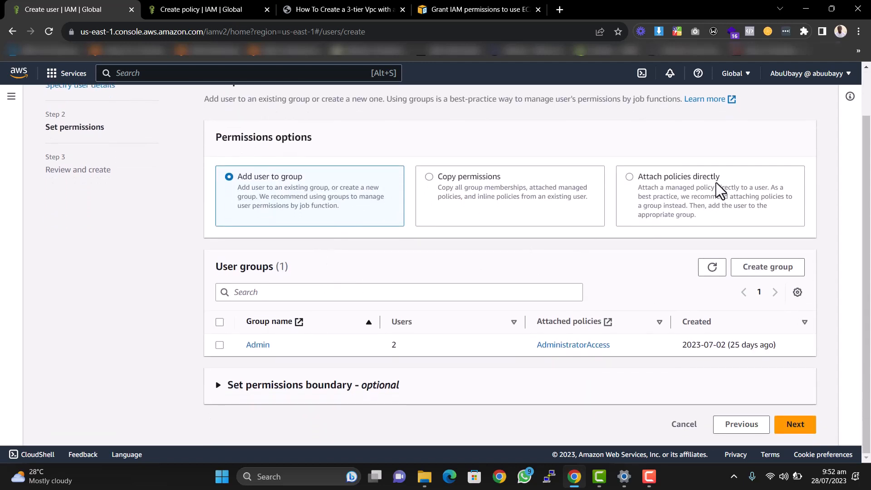
Choose to attach policies directly to the new user and select the AdministratorAccess policy.
click(693, 190)
scroll(468, 251, down, 1)
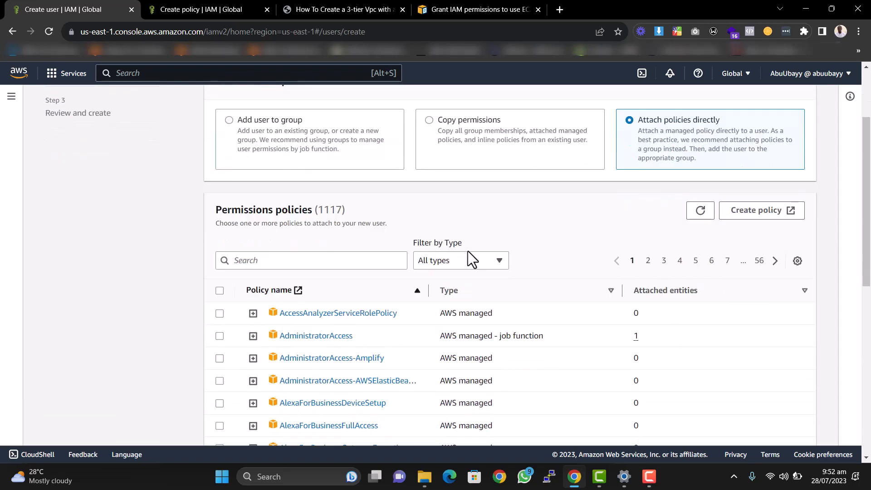
scroll(467, 252, up, 2)
scroll(467, 251, down, 1)
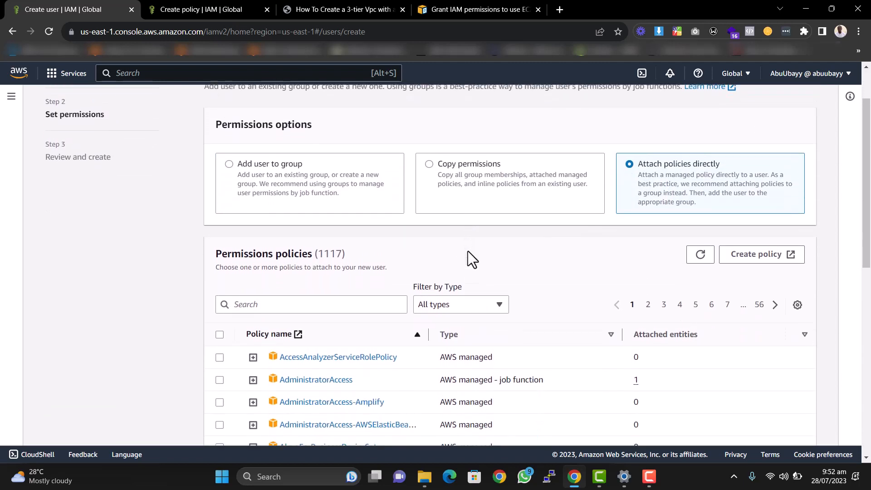
scroll(467, 251, down, 2)
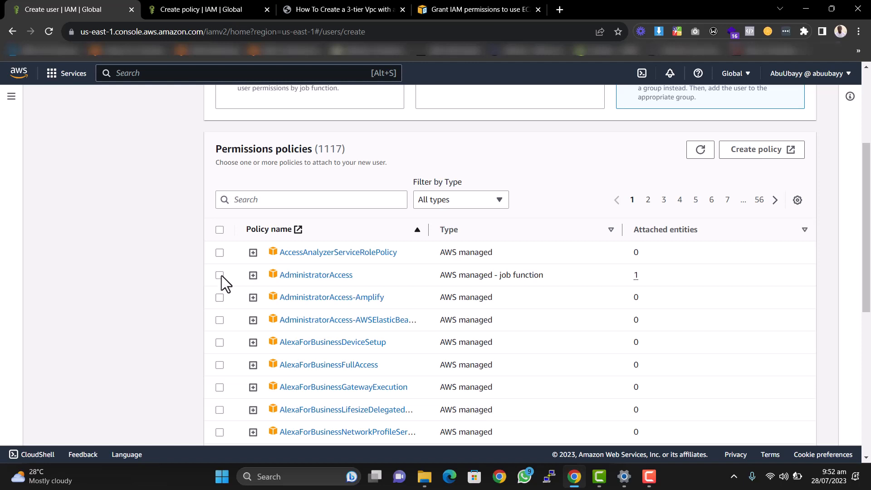
click(219, 274)
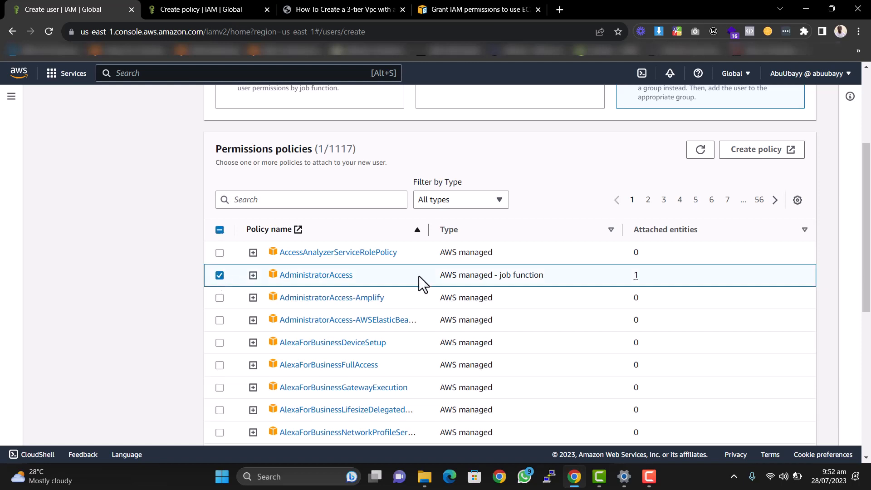
Filter the permissions policies by eice and also select eice-user-create-decribe-delete and eice-user-use.
click(330, 200)
scroll(330, 203, down, 7)
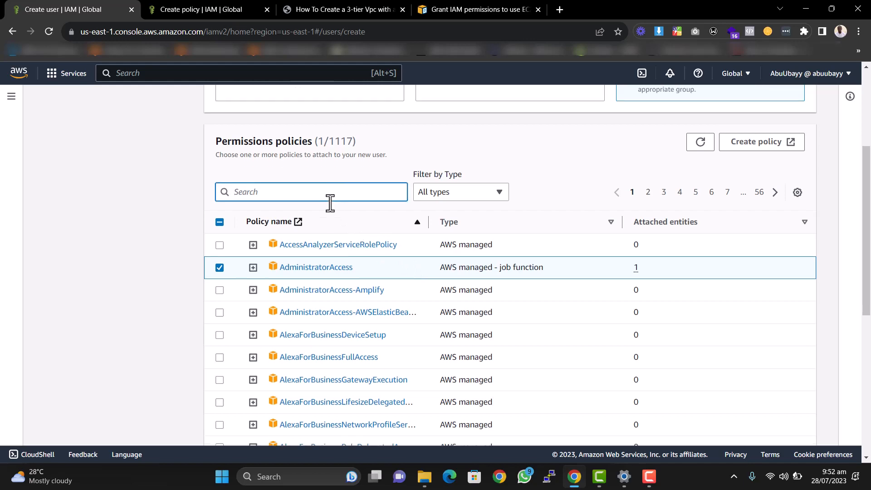
scroll(328, 238, up, 11)
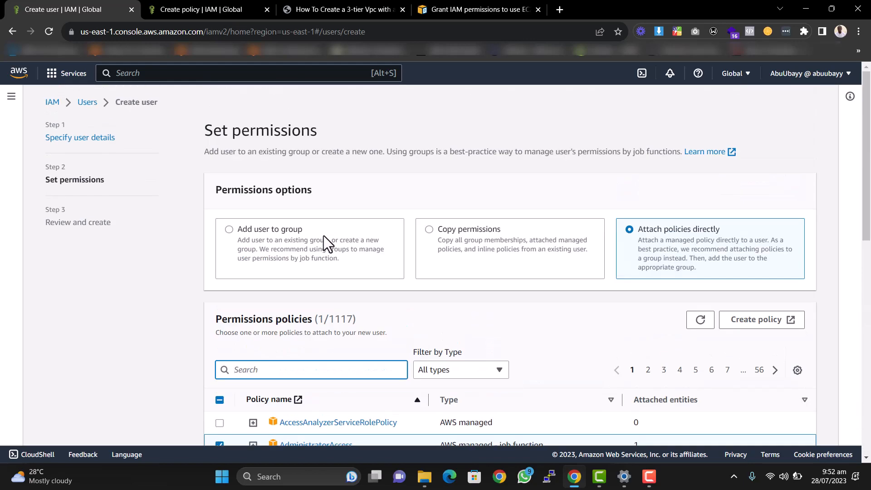
scroll(327, 281, down, 3)
text(eice)
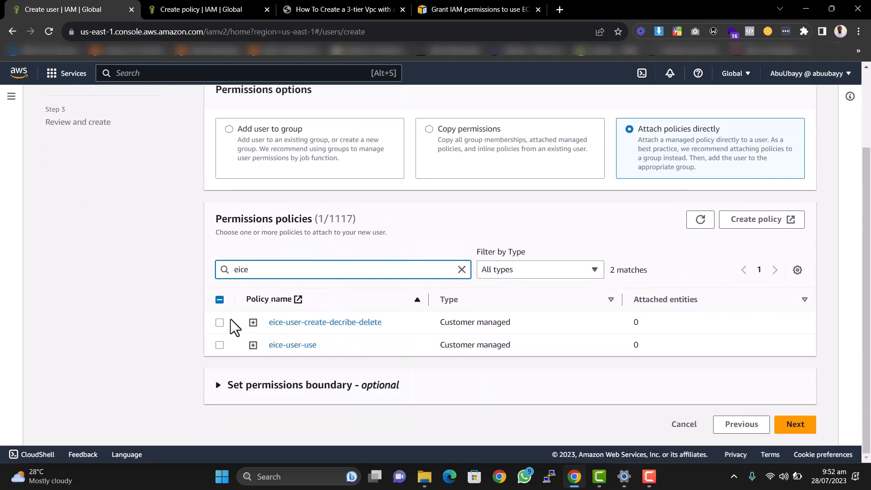
click(219, 323)
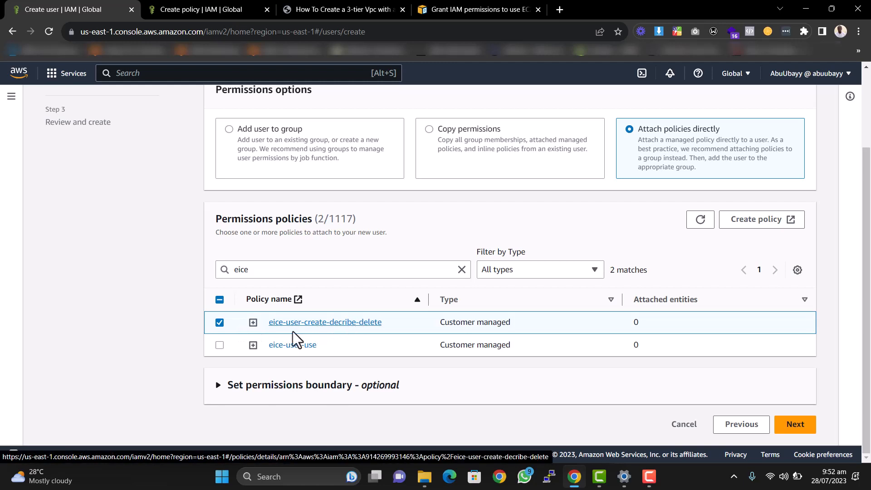
click(219, 344)
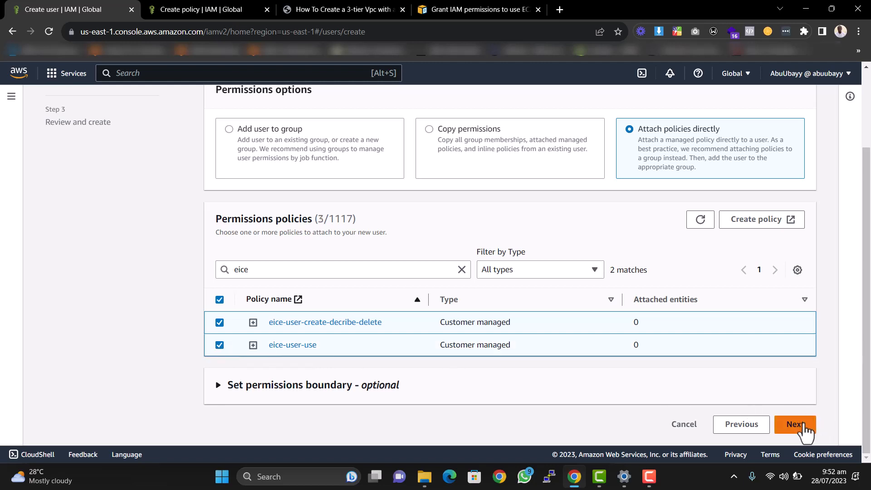
Continue to the review stage, check the permissions summary, and create the user without tags.
click(801, 426)
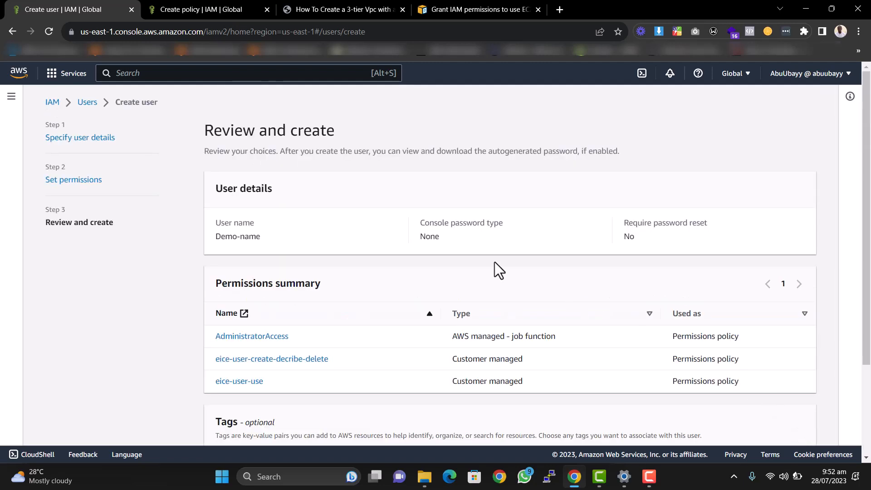
scroll(591, 274, down, 3)
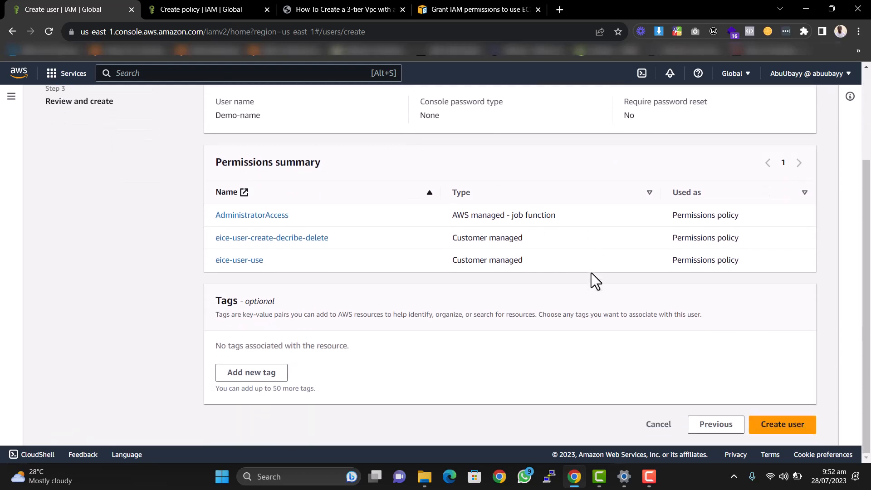
click(773, 418)
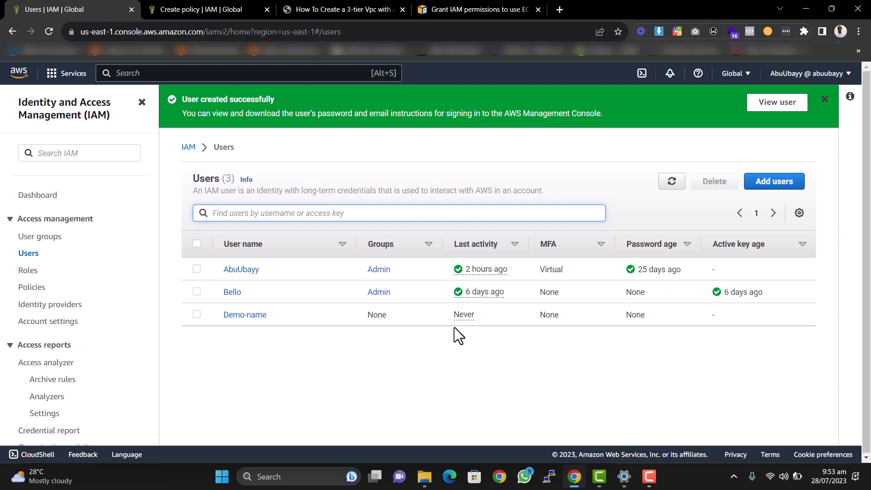
Open the Demo-name user's details and check which permissions policies are attached.
click(261, 316)
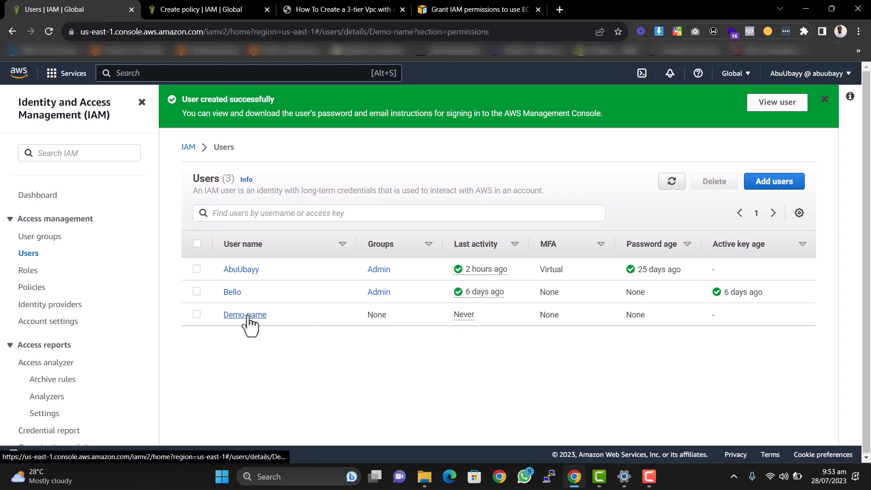
scroll(428, 332, down, 4)
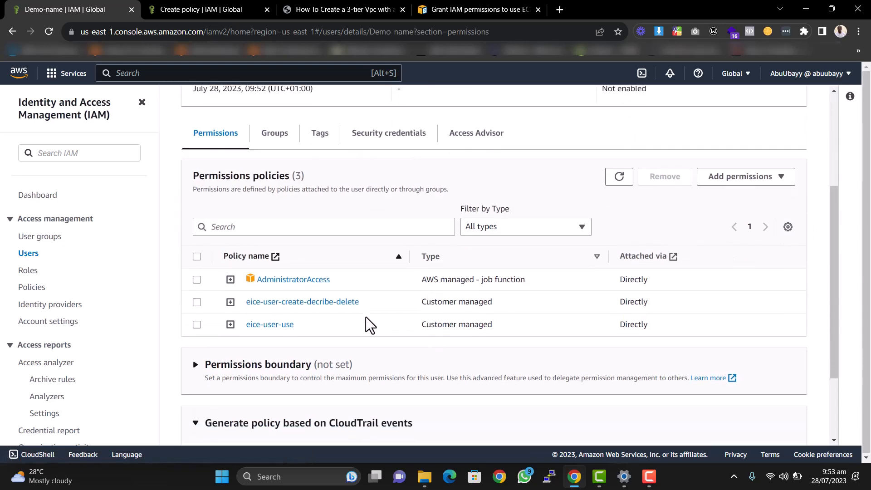
scroll(309, 293, up, 1)
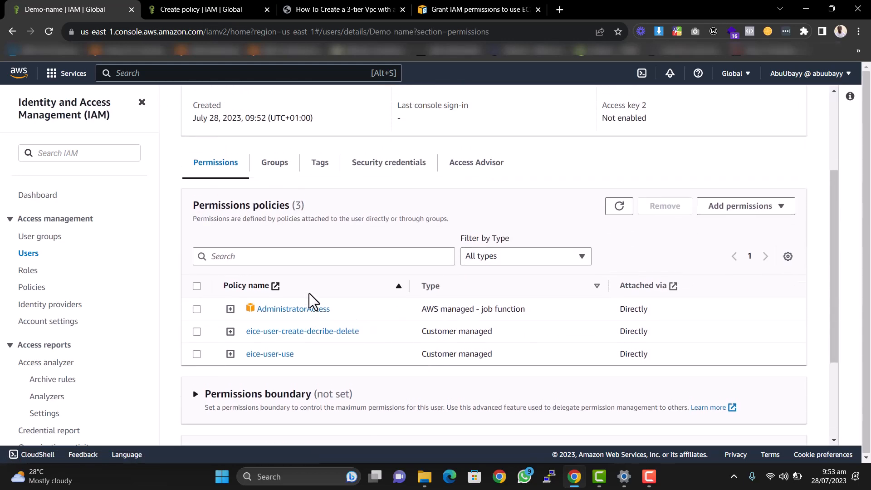
scroll(327, 312, down, 1)
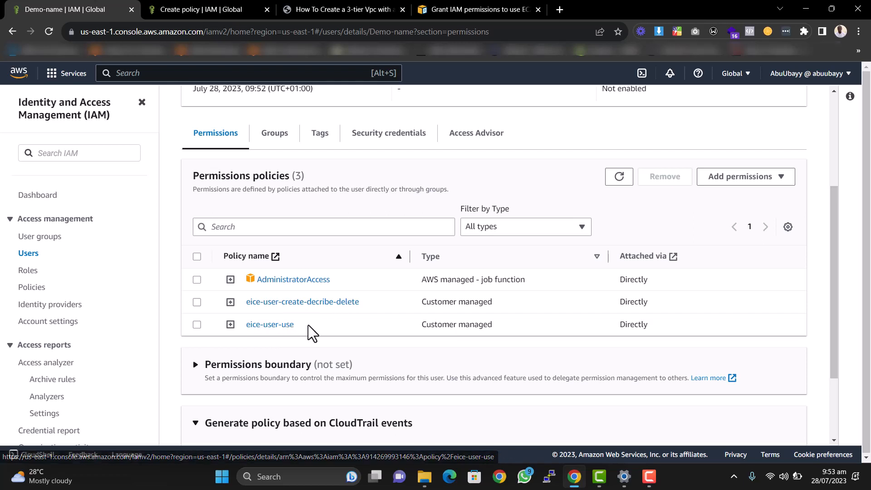
scroll(308, 325, up, 4)
scroll(308, 323, down, 1)
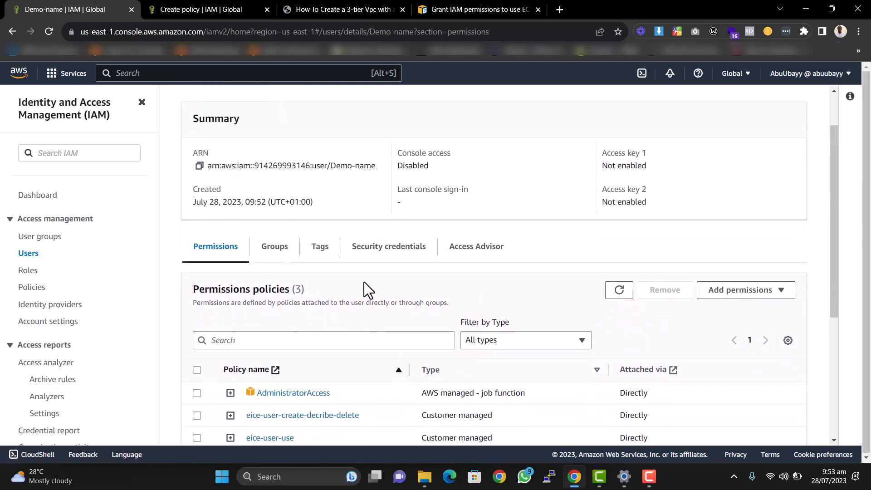
Start creating an access key from the Demo-name user's security credentials.
click(379, 249)
scroll(381, 256, down, 6)
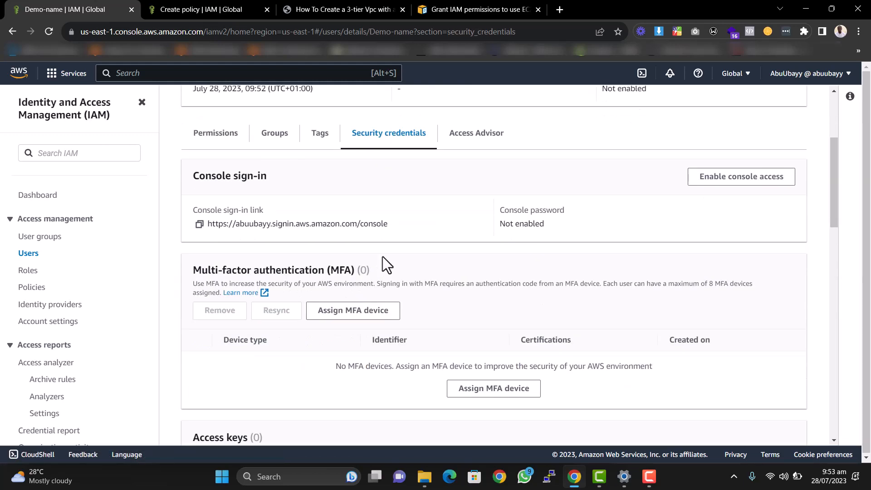
scroll(380, 260, down, 1)
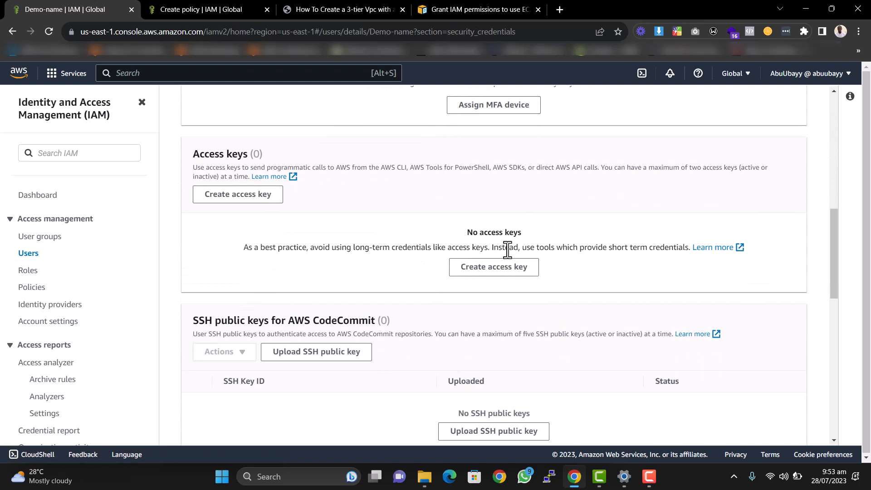
scroll(501, 249, down, 1)
scroll(499, 248, up, 1)
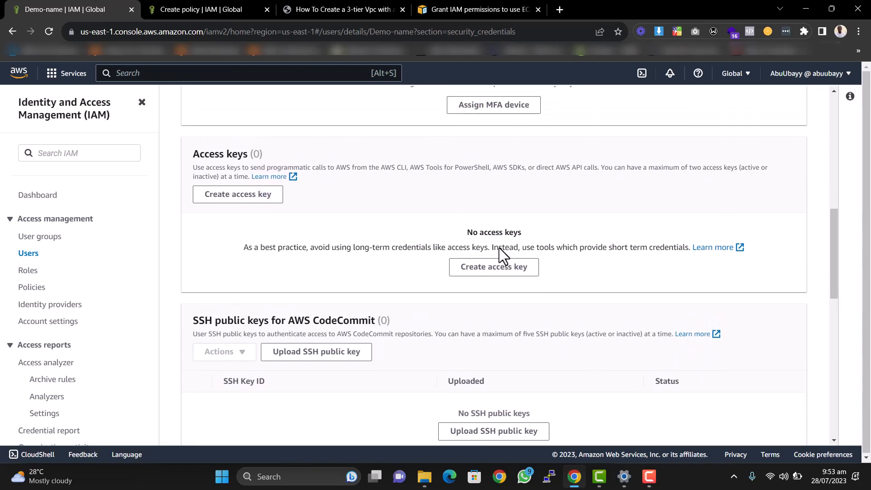
click(489, 270)
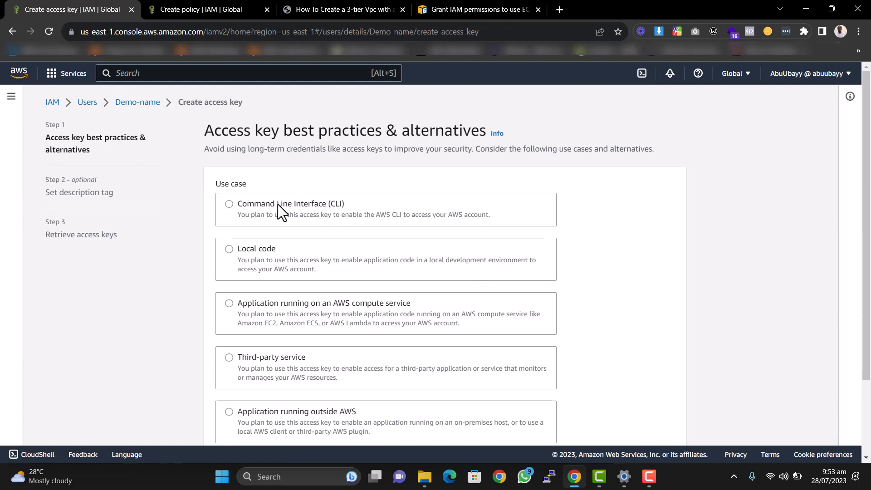
Set the access key's use case to Command Line Interface (CLI), acknowledge the recommendation, and create the key without a description tag.
click(276, 204)
scroll(276, 204, down, 4)
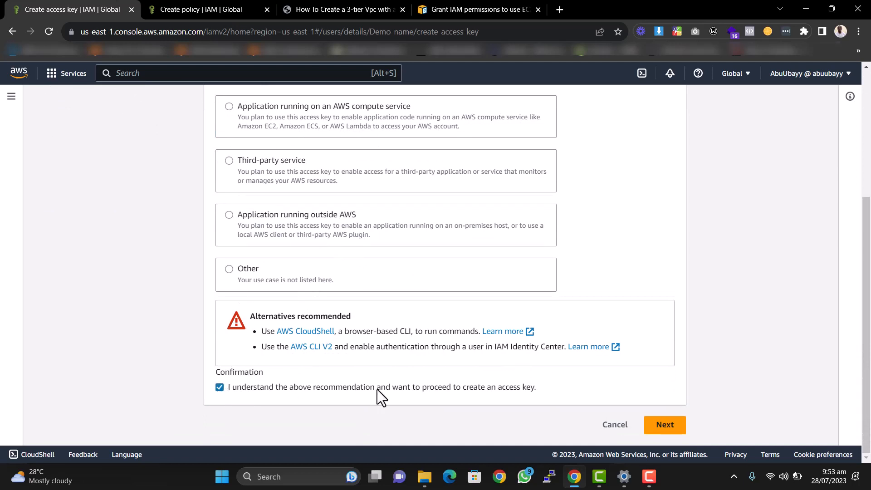
click(678, 429)
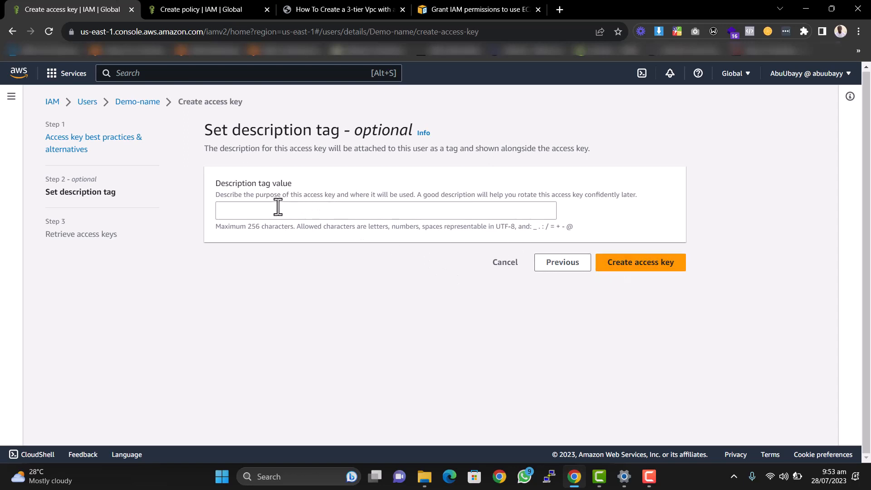
click(635, 267)
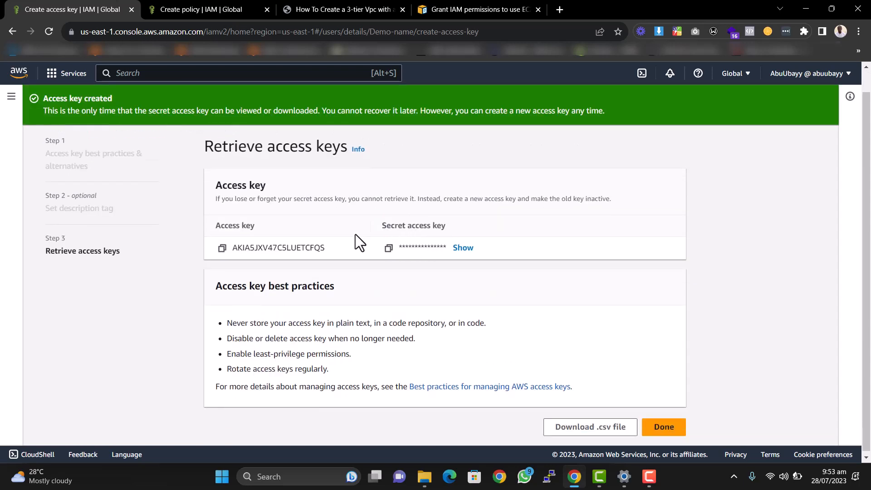
Download the new access key as a .csv file and finish the access key creation.
click(597, 432)
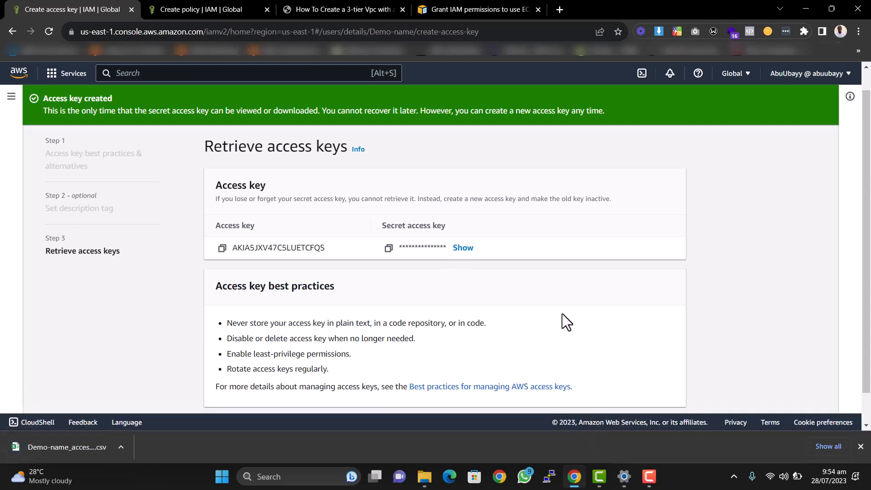
scroll(392, 271, down, 1)
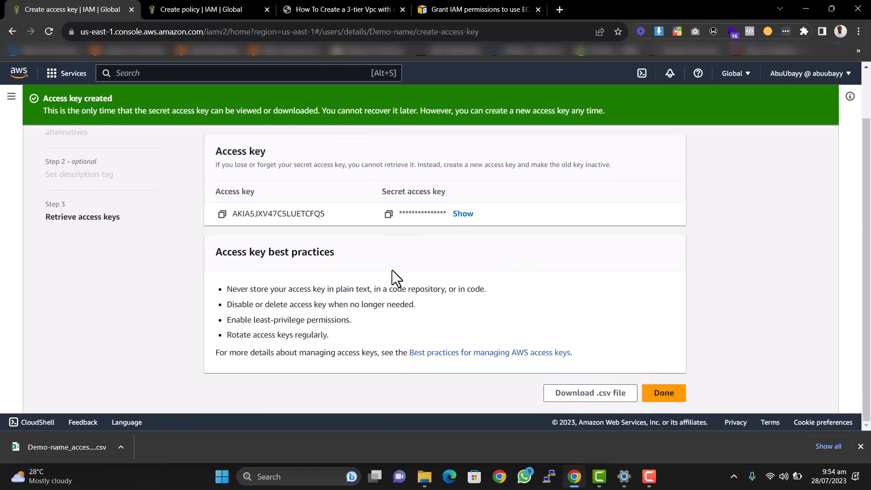
click(665, 393)
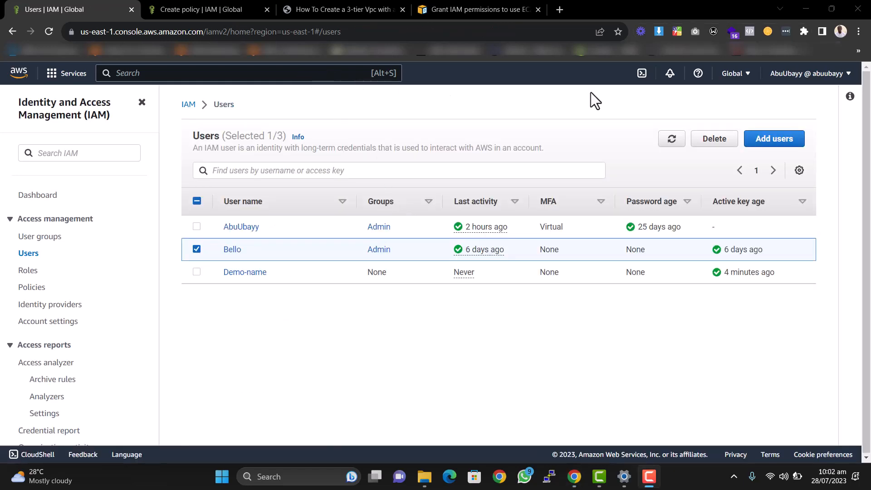
Search the console for vpc, open the VPC service, and go to its security groups.
click(236, 74)
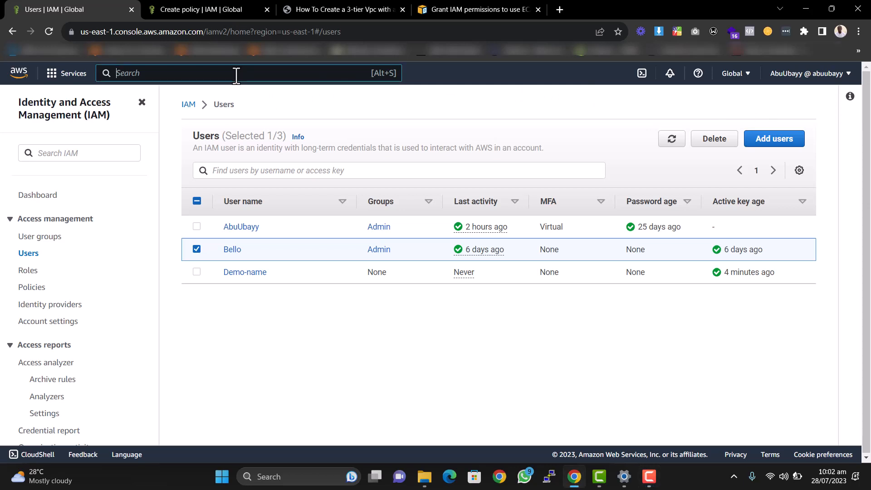
text(vpc)
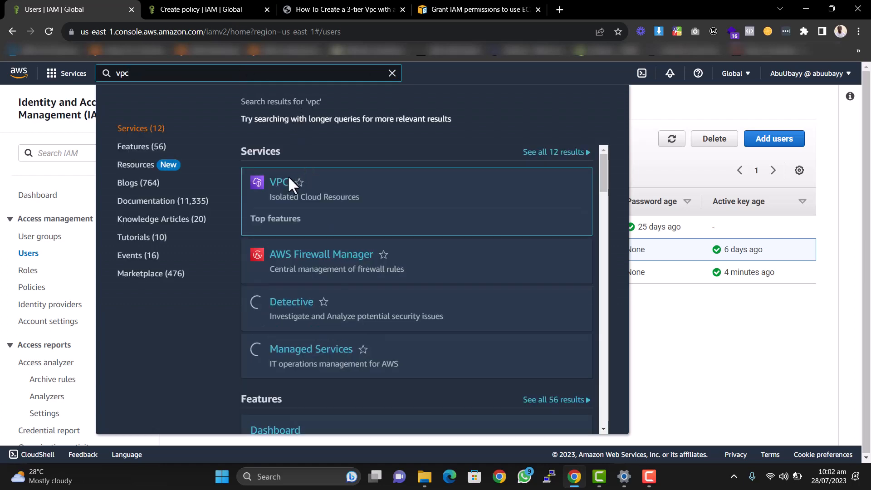
click(281, 186)
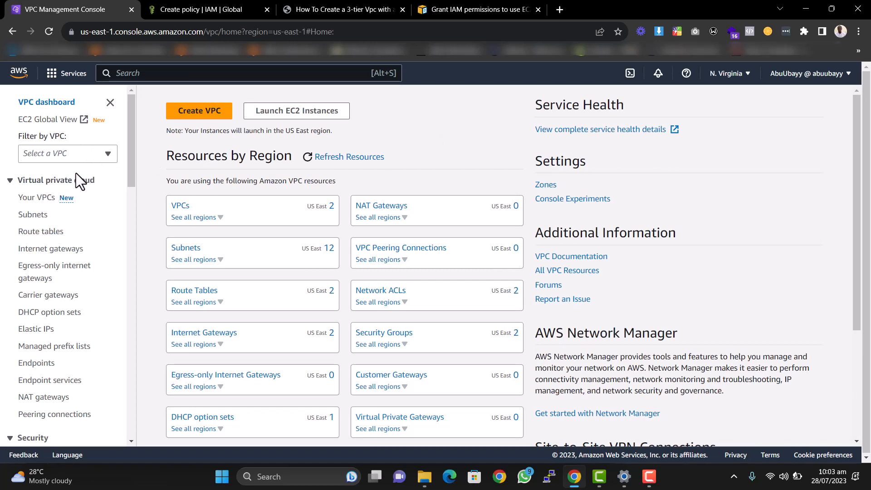
scroll(75, 177, down, 4)
scroll(66, 196, down, 1)
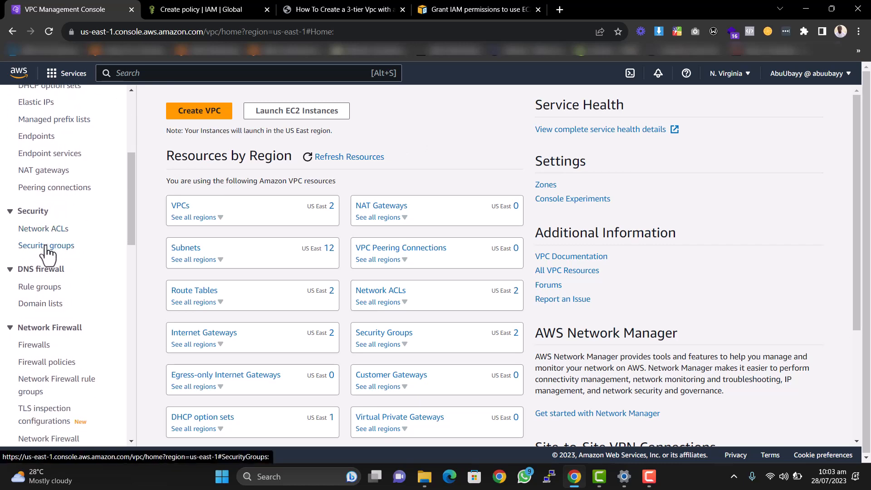
click(46, 245)
Filter the security groups by yt-vpc and deselect its default security group.
scroll(79, 210, up, 4)
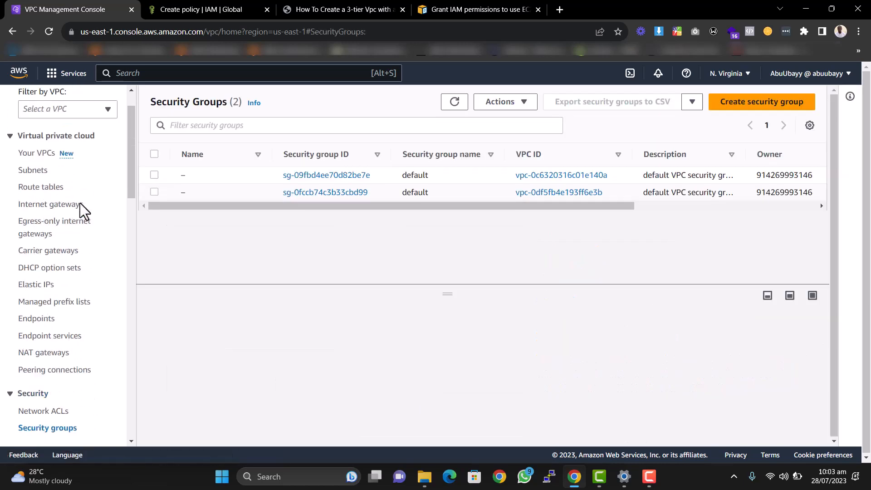
scroll(84, 210, up, 1)
click(68, 154)
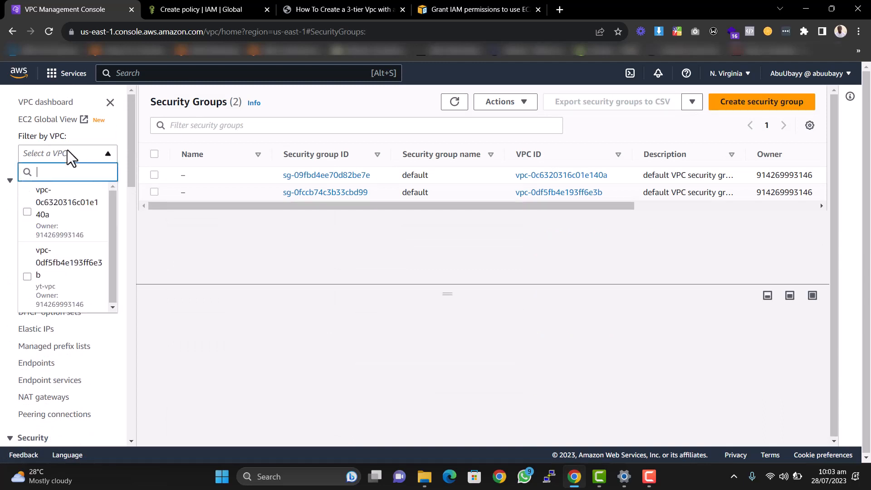
click(32, 280)
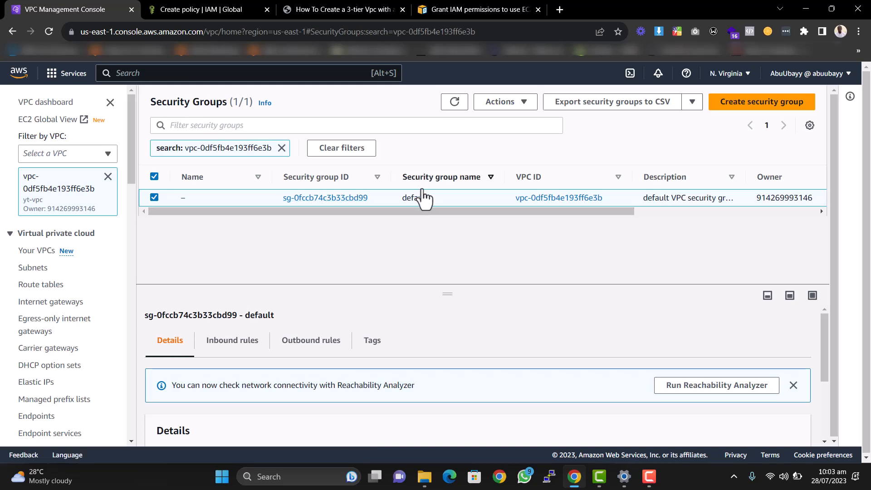
click(154, 197)
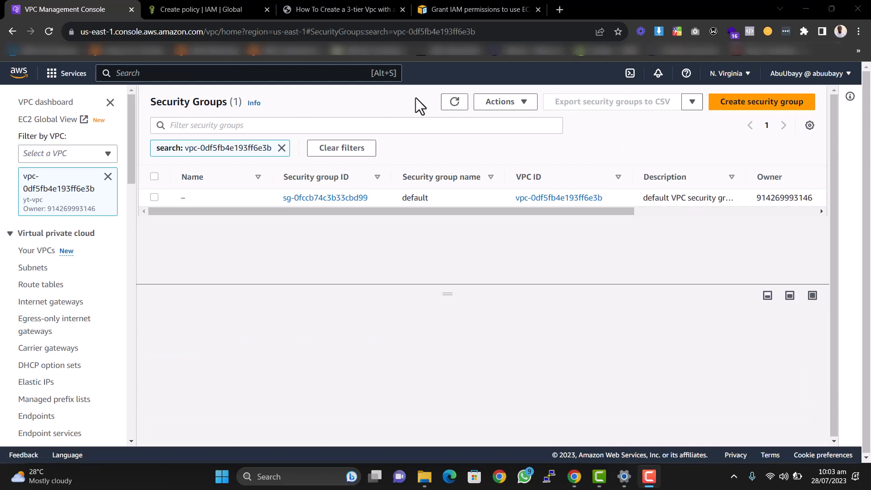
Start a new security group with name and description eice-sg, and set its VPC to yt-vpc.
click(724, 107)
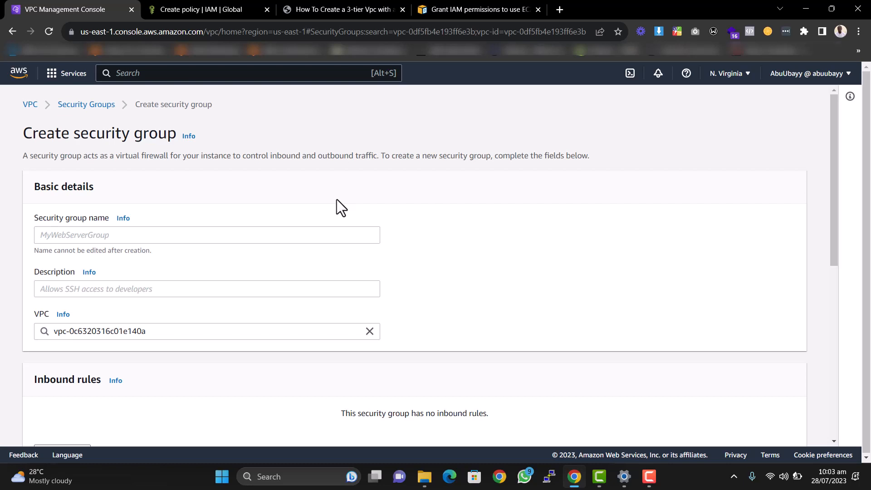
click(206, 235)
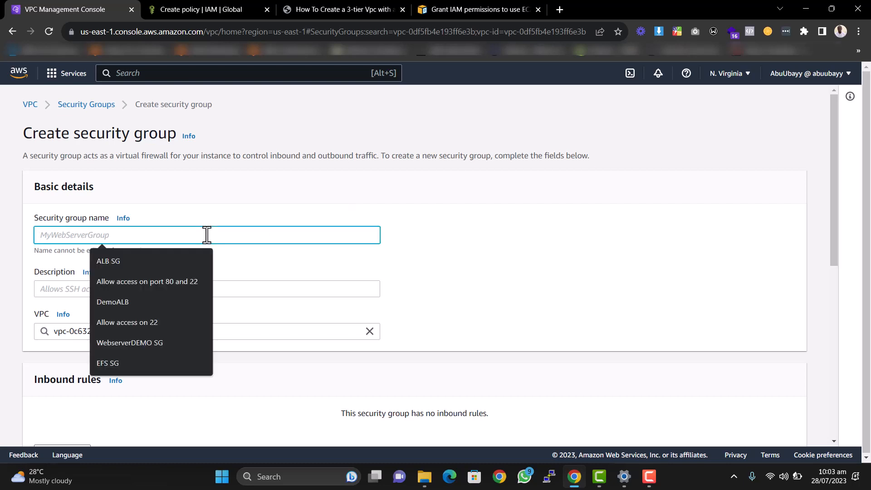
text(eice)
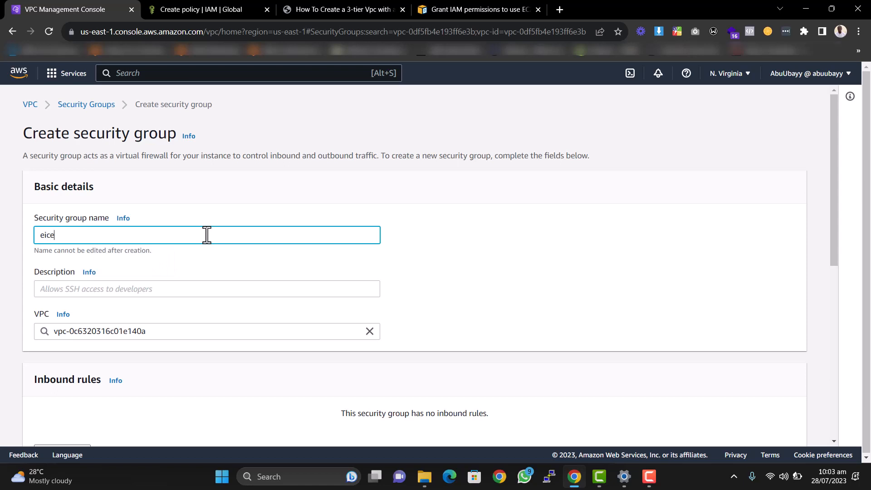
text(-sg)
key(ctrl+shift+Left)
key(ctrl+shift+Left)
key(ctrl+c)
click(190, 288)
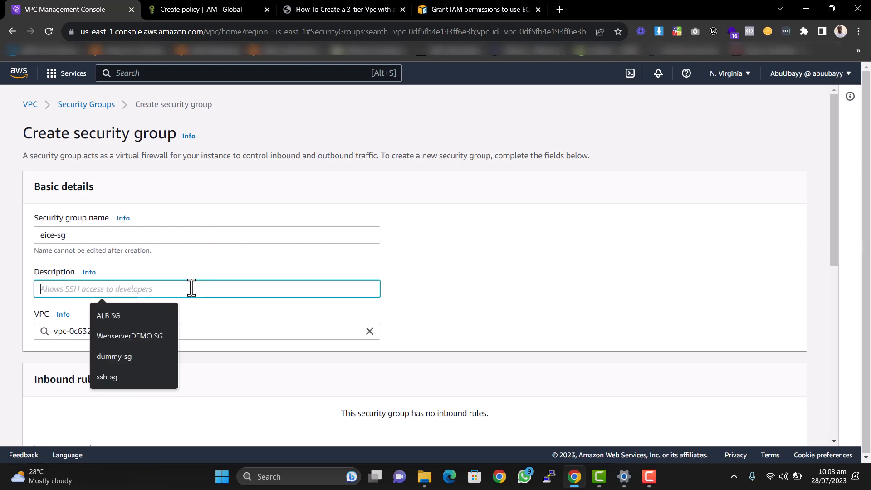
key(ctrl+v)
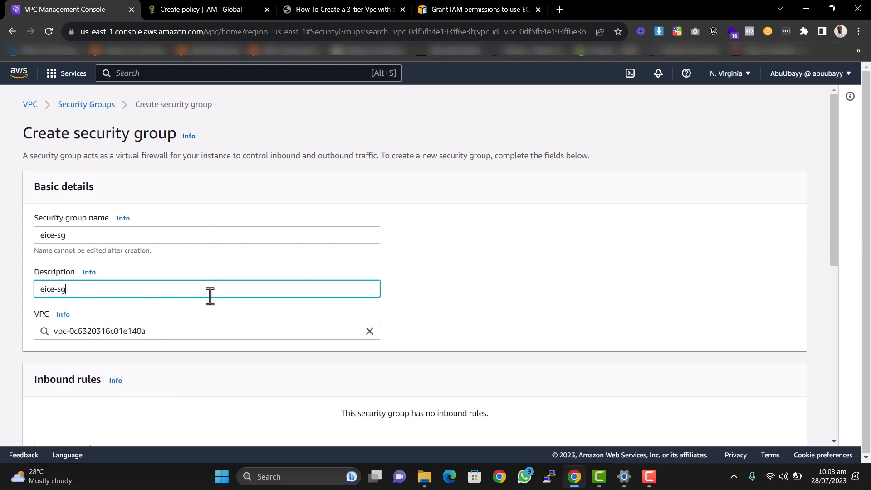
click(369, 331)
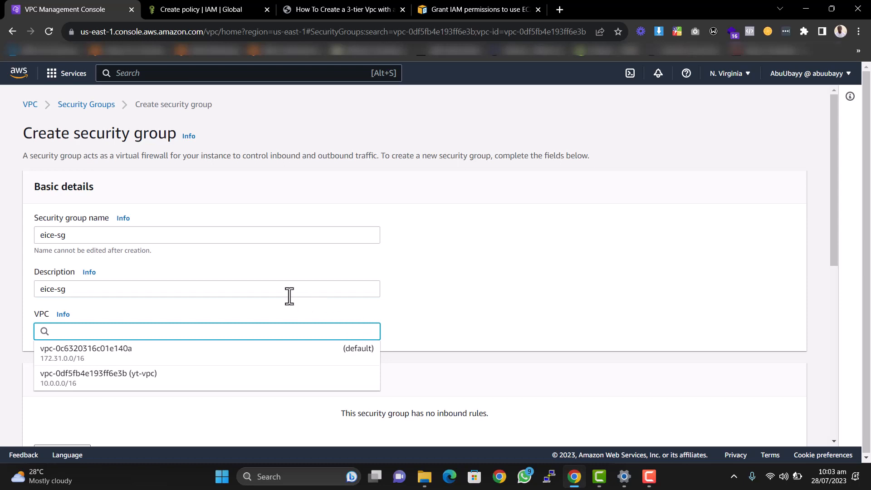
click(219, 381)
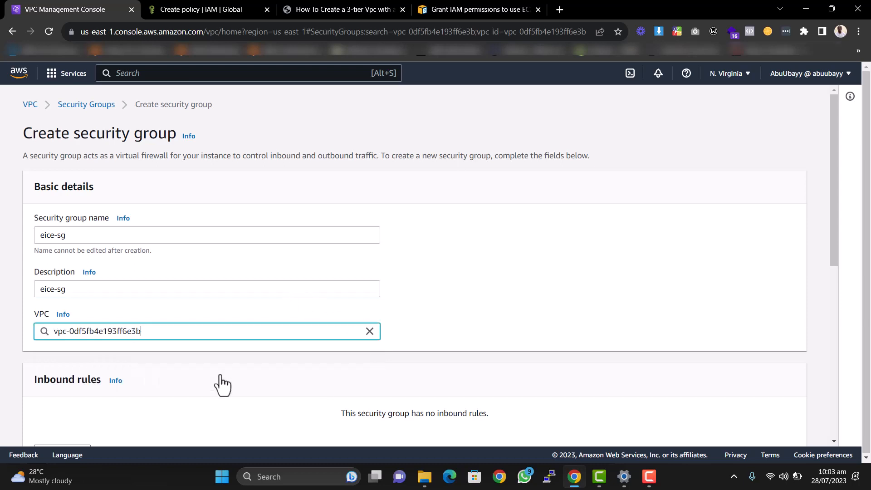
Change the type of the new group's existing outbound rule to SSH.
scroll(469, 275, down, 3)
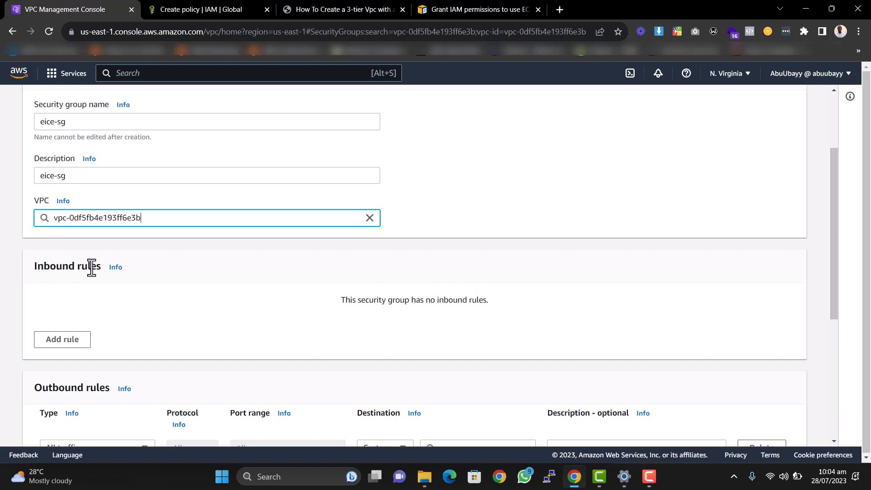
scroll(91, 268, down, 3)
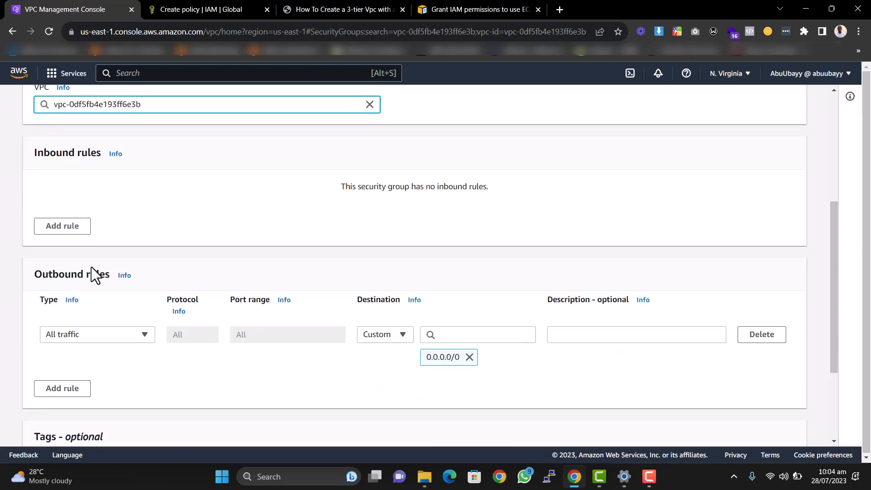
click(121, 336)
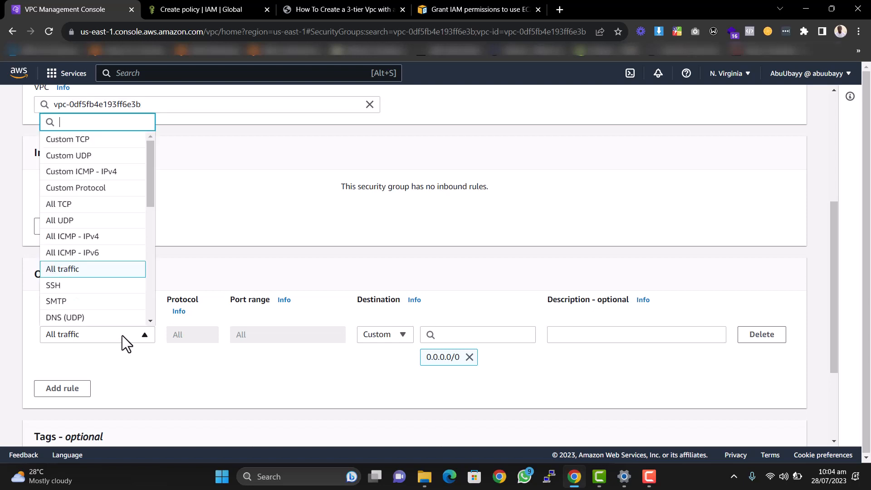
click(82, 287)
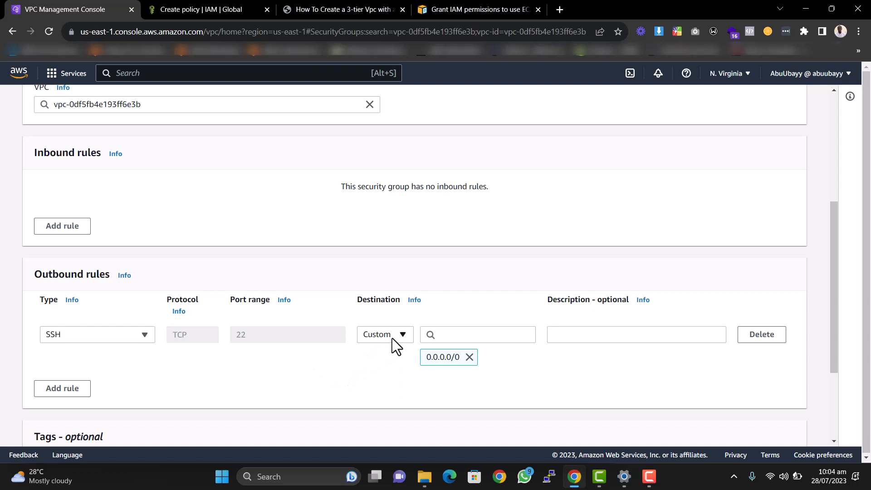
Replace the outbound SSH rule's destination with the CIDR block 10.0.0.0/16 and create the security group.
click(470, 357)
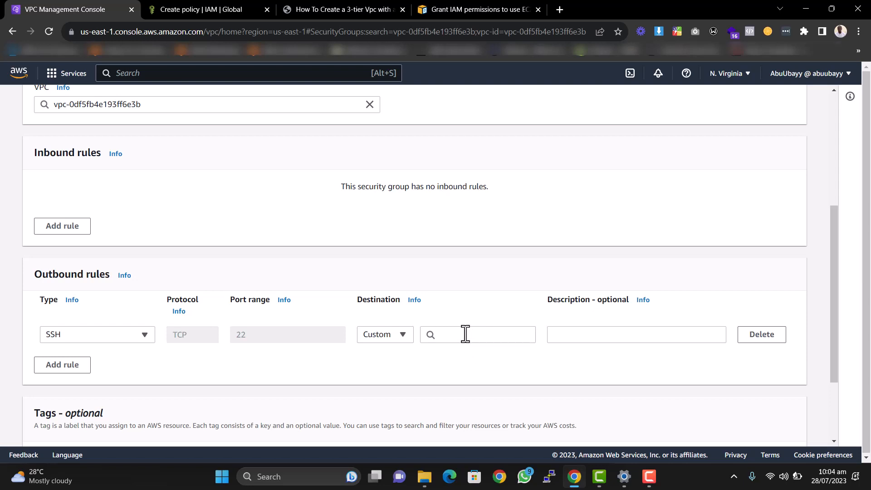
click(465, 334)
text(1)
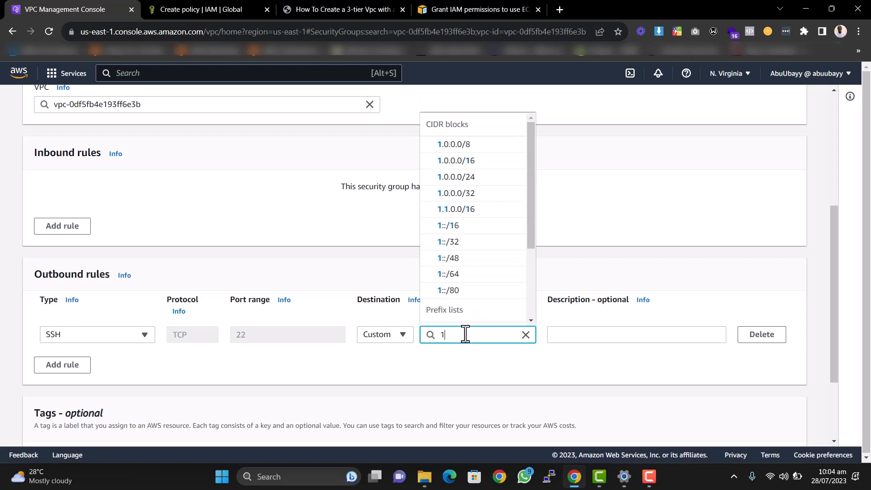
text(0.0.0.)
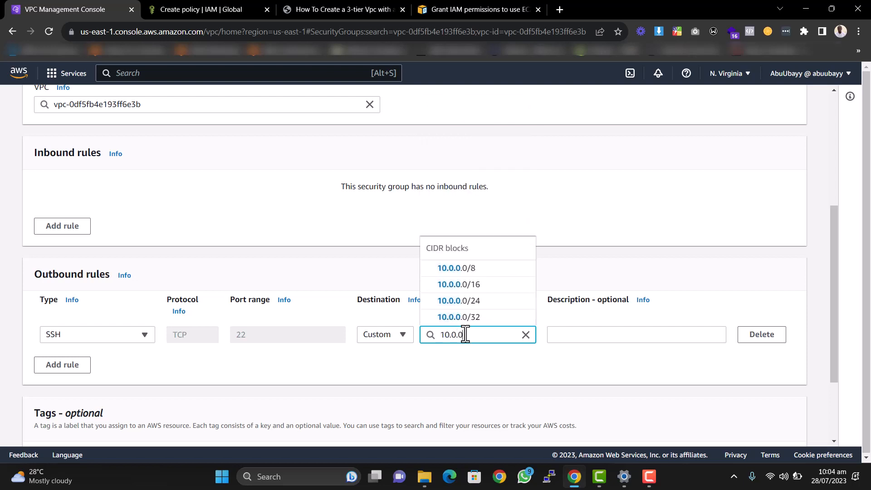
text(0/16)
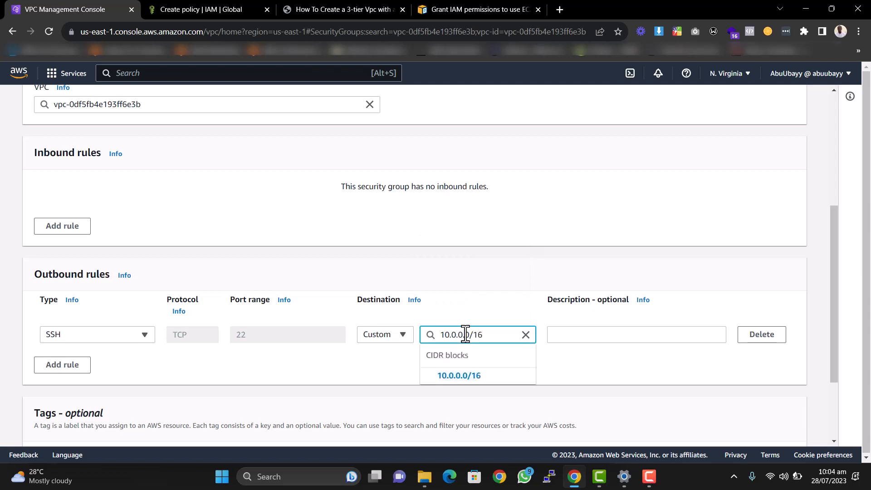
click(473, 381)
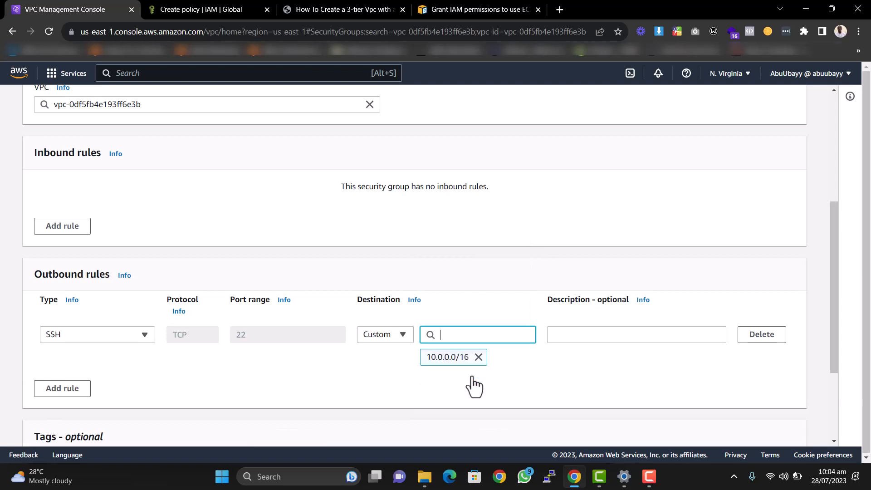
scroll(494, 342, down, 3)
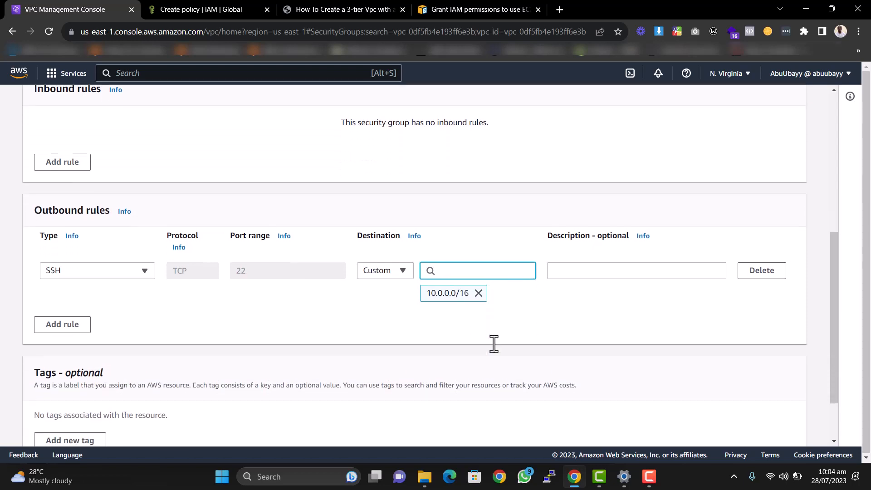
click(726, 427)
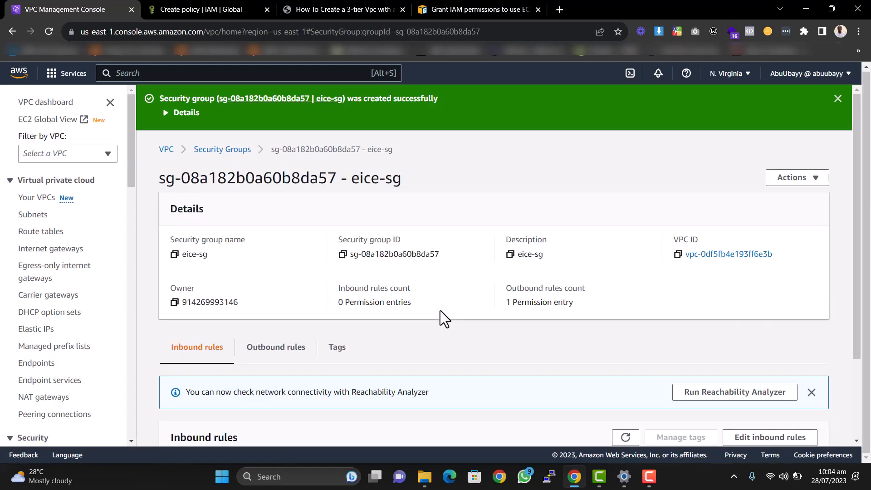
Return to the security groups list and start another security group named ec2-sg.
click(219, 151)
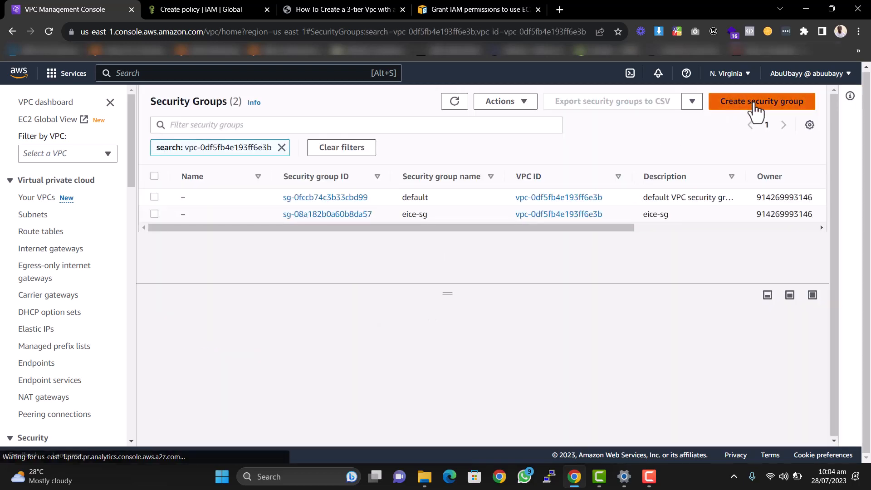
click(747, 102)
click(249, 234)
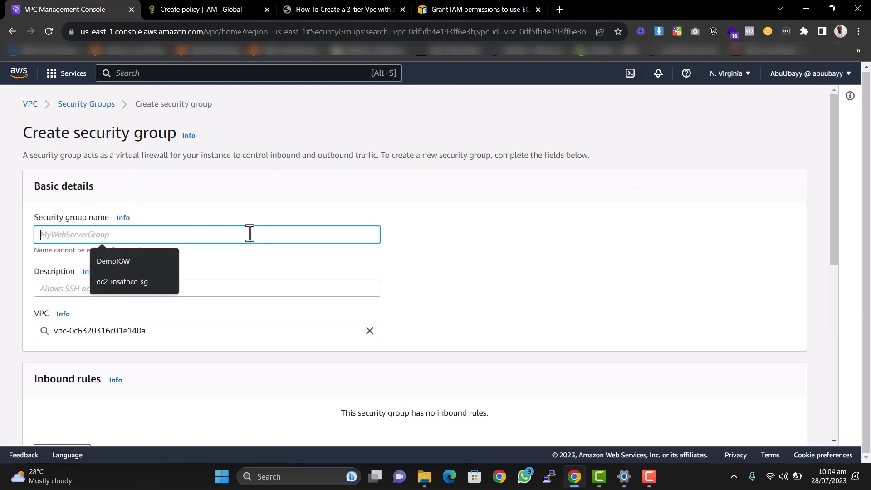
text(ec2)
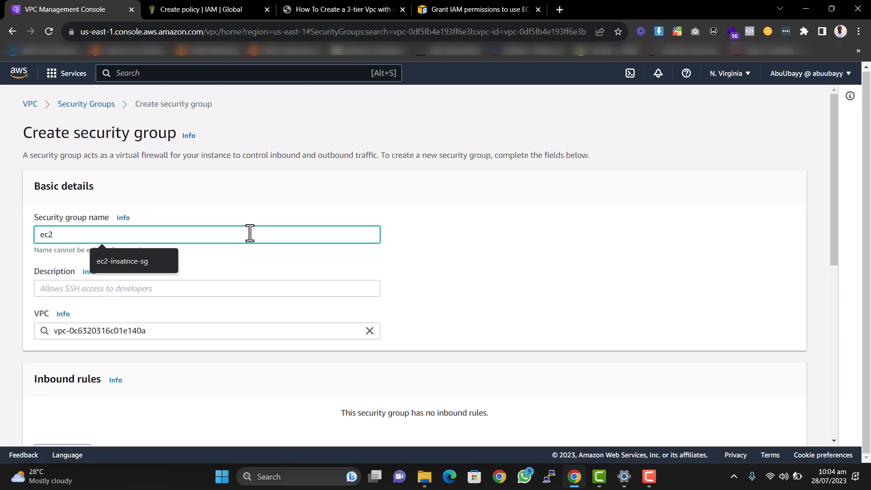
text(-sg)
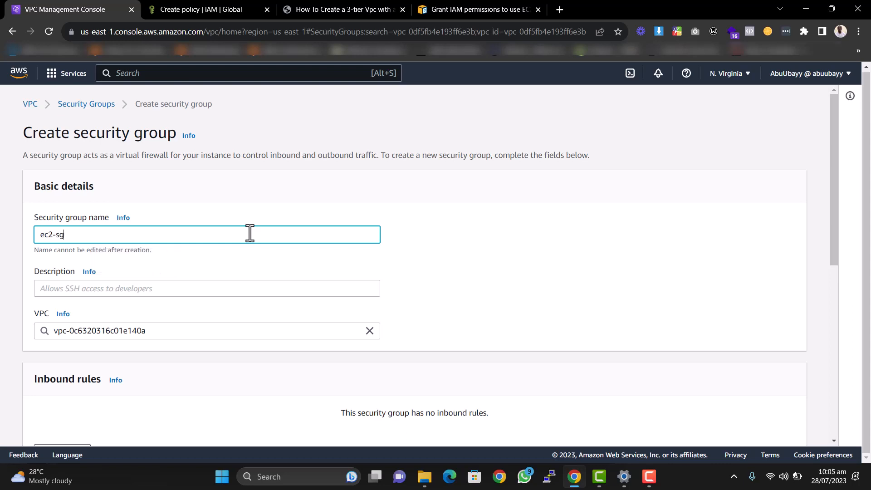
Copy the name ec2-sg into the new group's description and set its VPC to yt-vpc.
key(ctrl+a)
text(eice-sg)
key(ctrl+shift+Left)
key(ctrl+shift+Left)
key(ctrl+z)
key(ctrl+c)
click(130, 286)
key(ctrl+v)
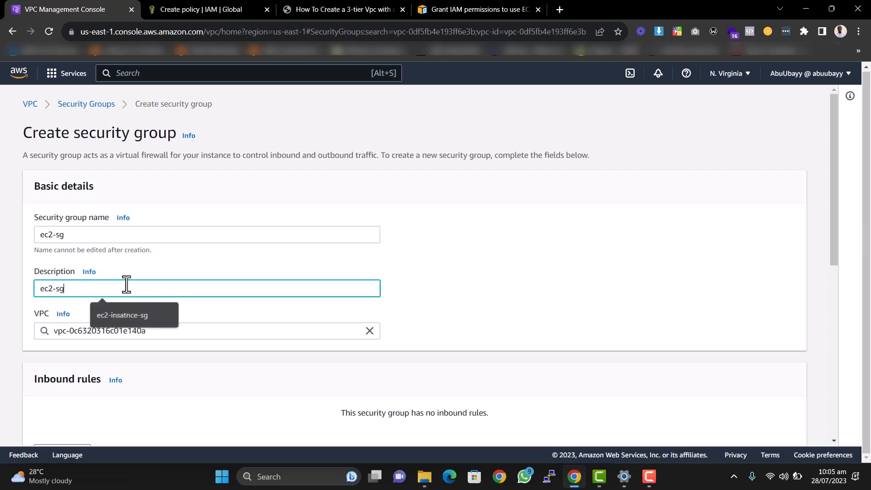
click(369, 331)
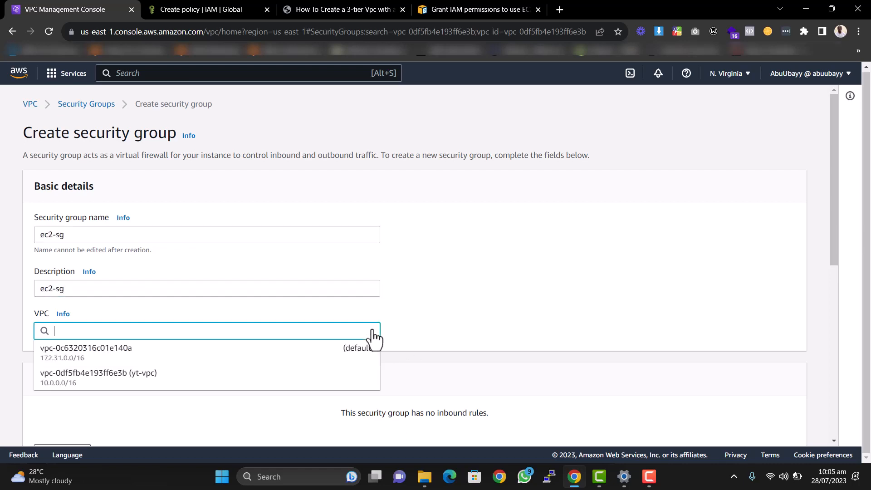
click(202, 381)
Add an inbound rule to the ec2-sg group and set its type to SSH.
scroll(354, 295, down, 3)
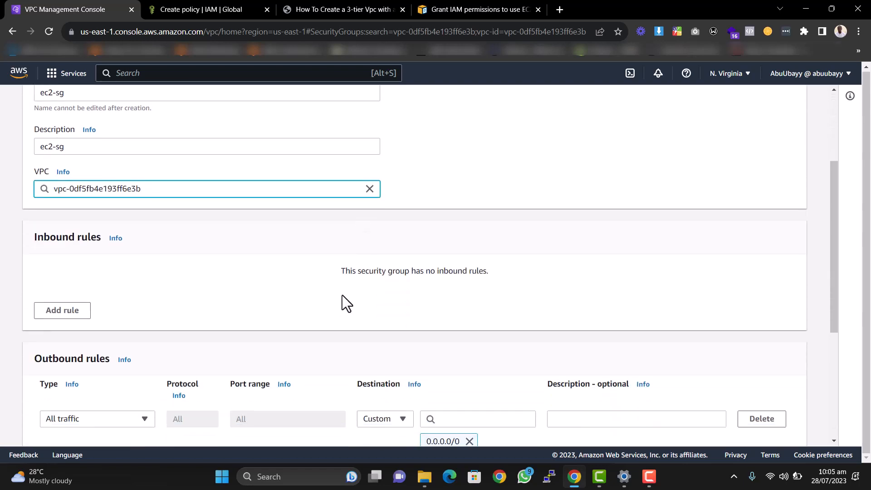
scroll(342, 295, down, 1)
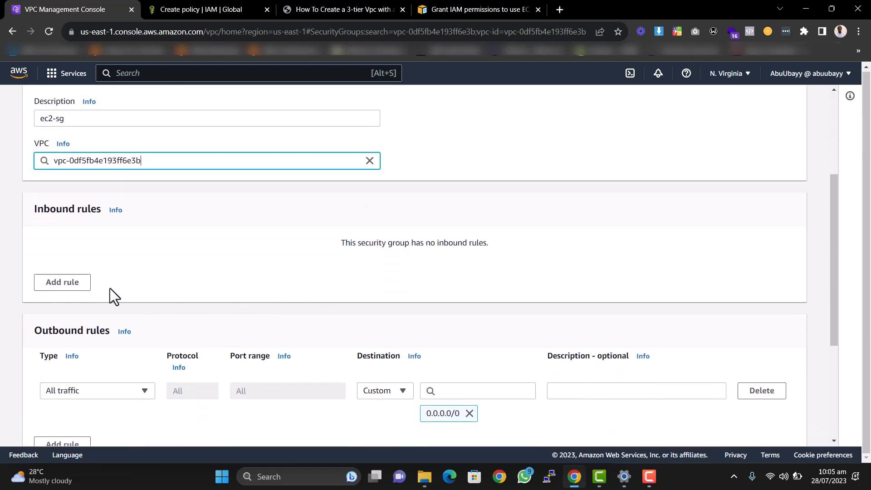
click(74, 283)
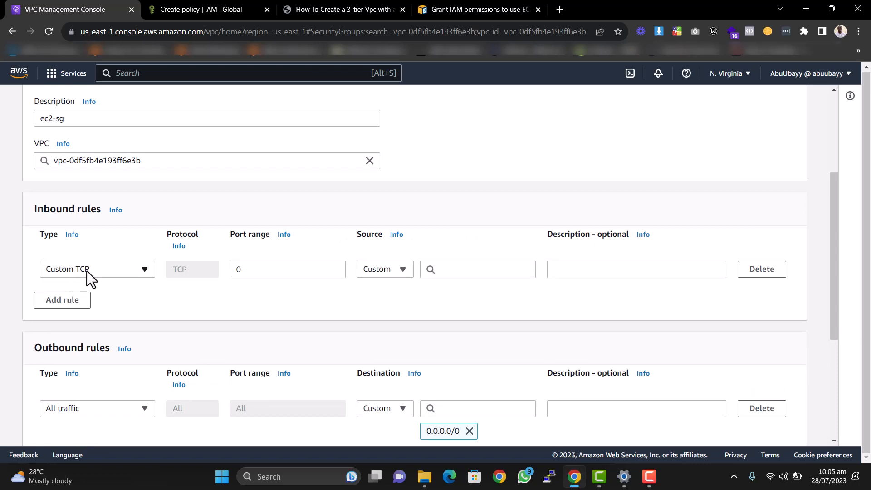
click(87, 271)
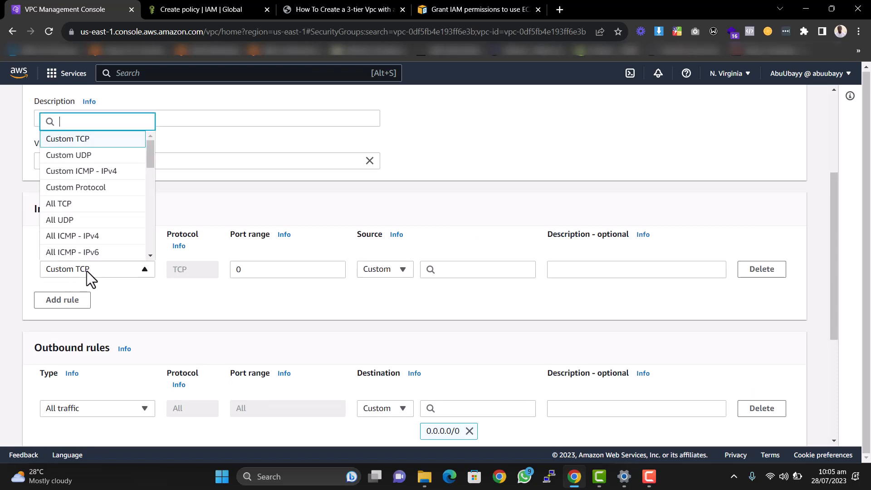
scroll(64, 227, down, 1)
click(61, 228)
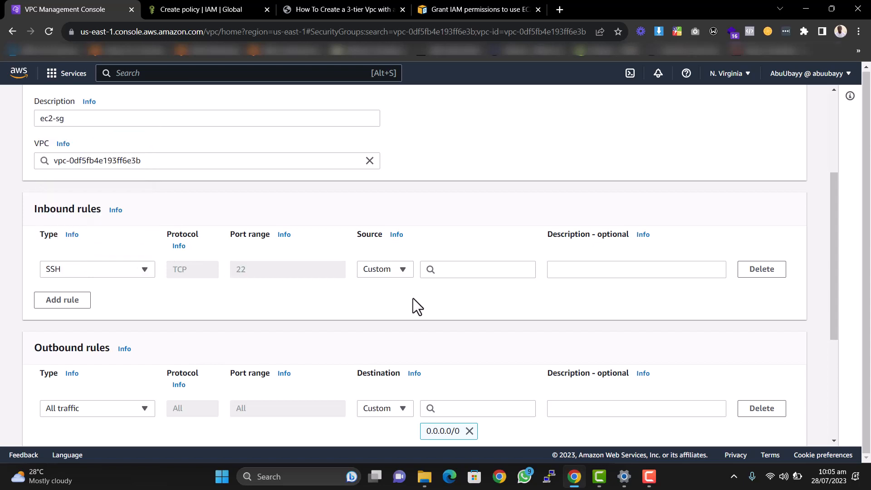
Set the inbound SSH rule's source to the eice-sg security group and create the ec2-sg group.
click(452, 270)
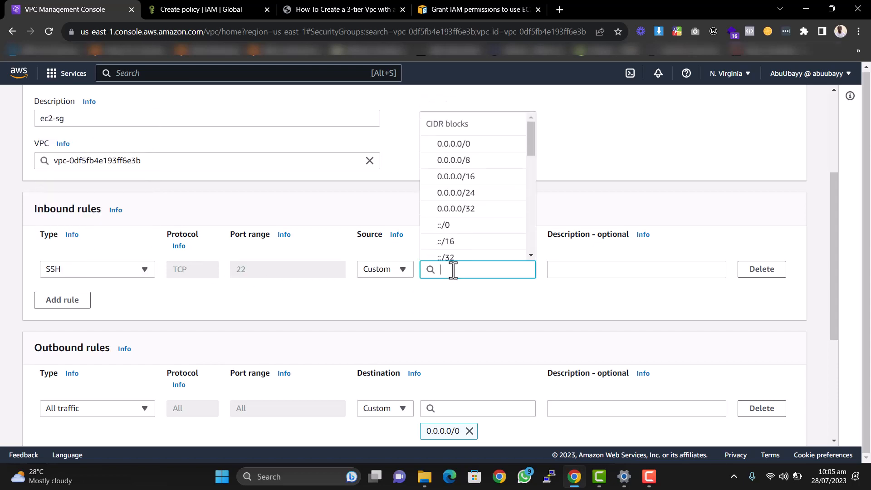
scroll(463, 217, down, 2)
scroll(462, 210, down, 3)
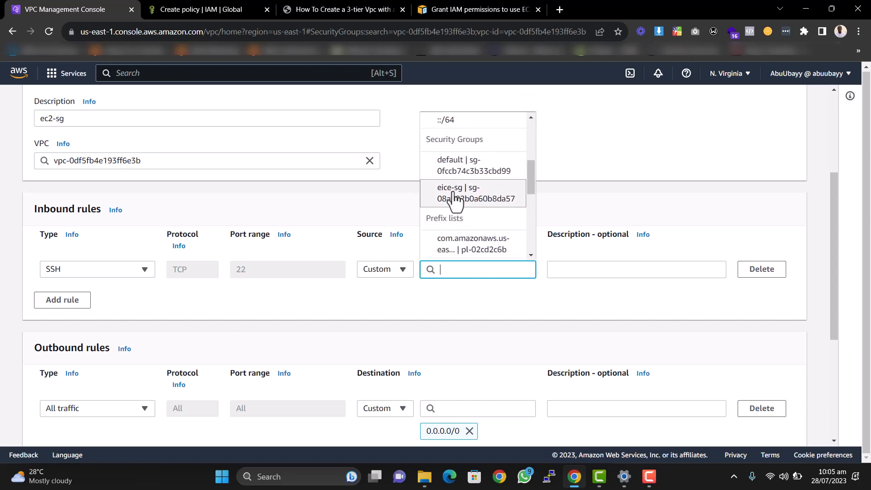
click(453, 192)
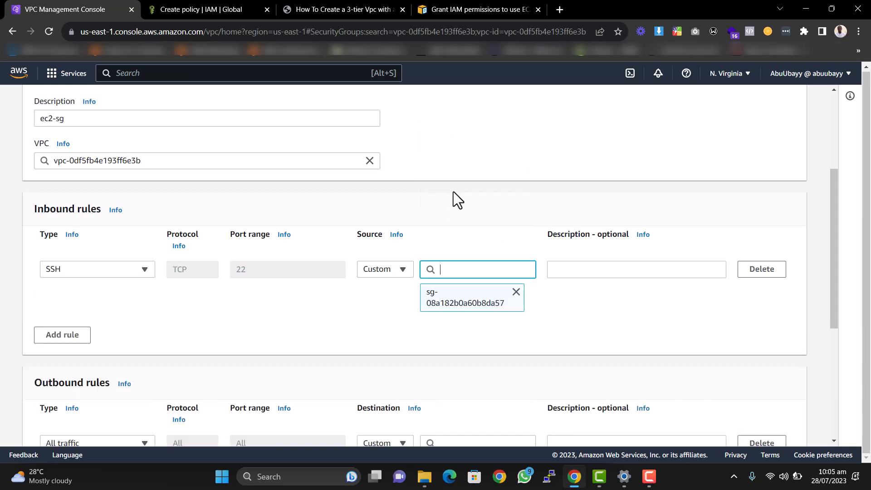
scroll(543, 313, down, 2)
scroll(540, 304, down, 3)
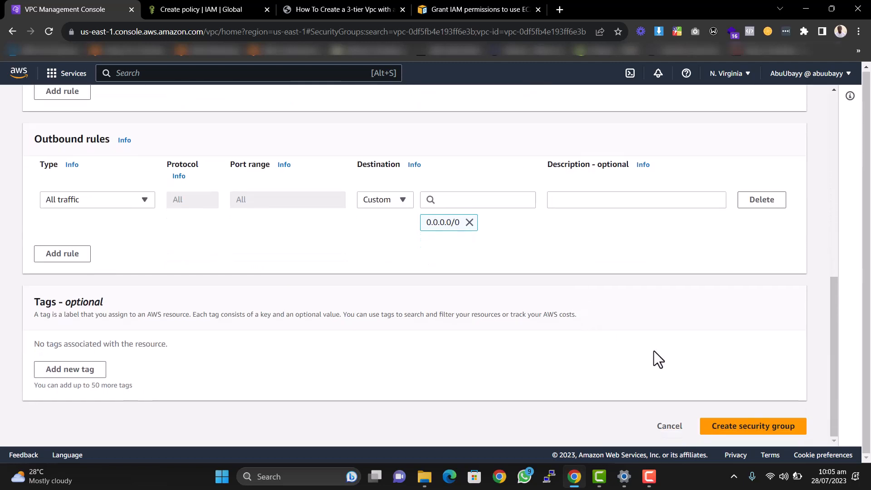
click(730, 427)
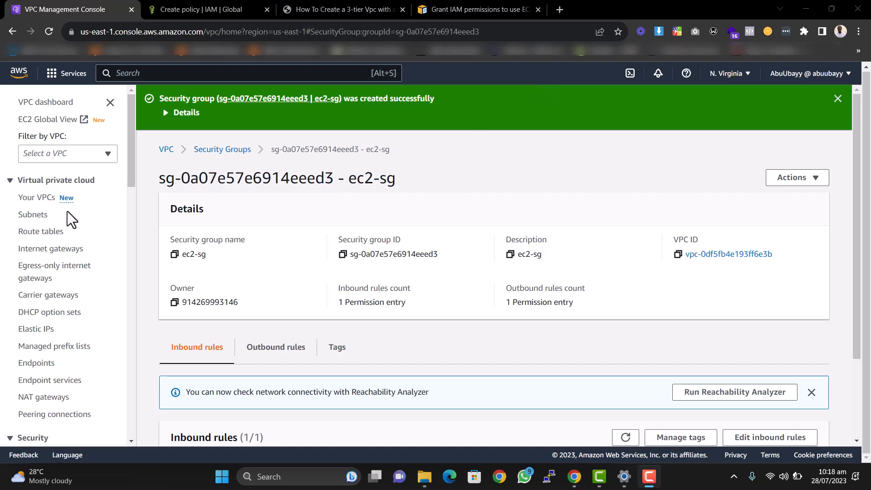
scroll(67, 211, down, 1)
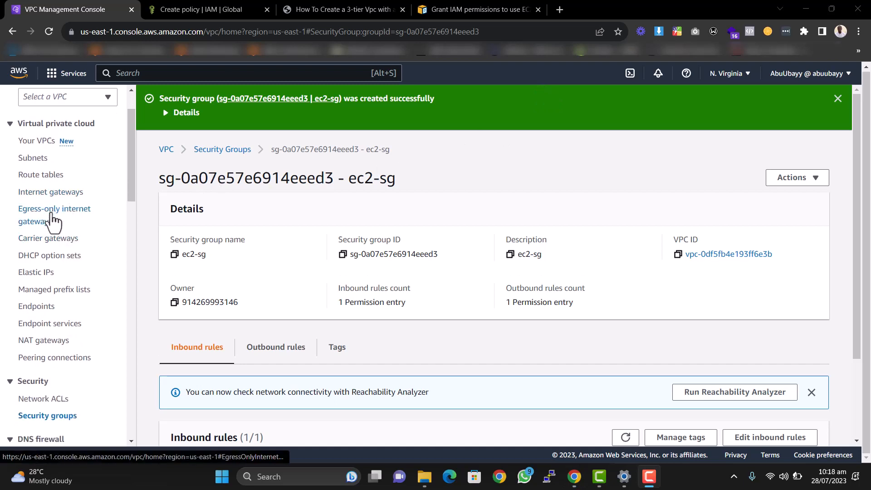
Start creating a new VPC endpoint and set its name tag to yt-eice.
click(41, 309)
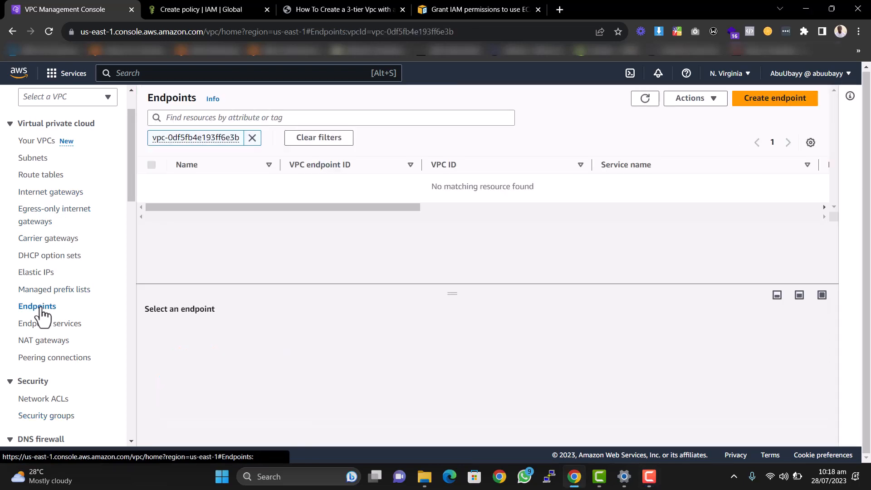
click(769, 103)
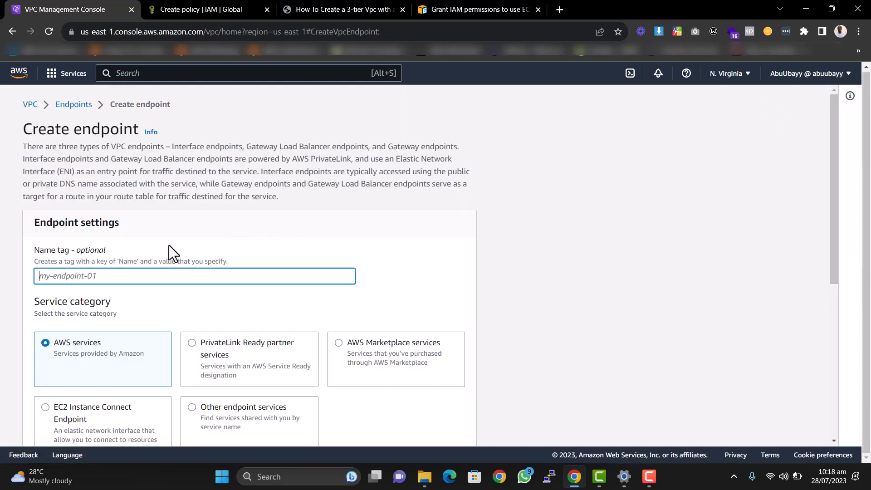
scroll(170, 243, down, 1)
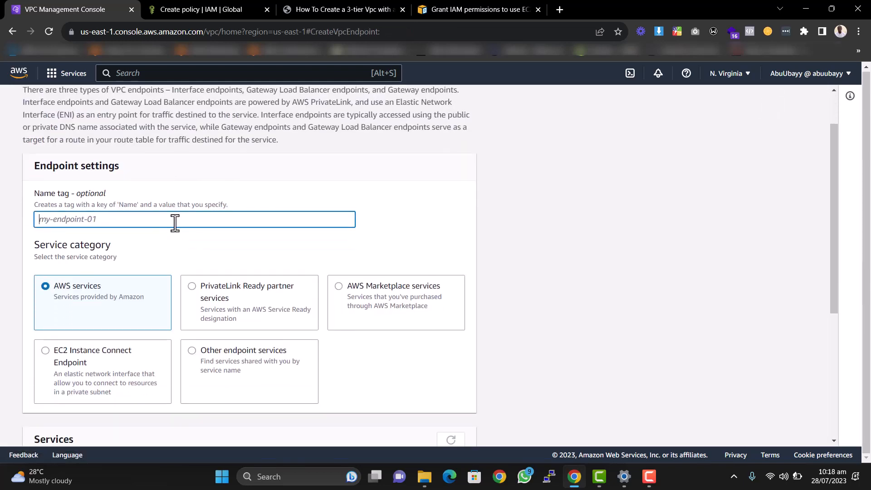
text(eice)
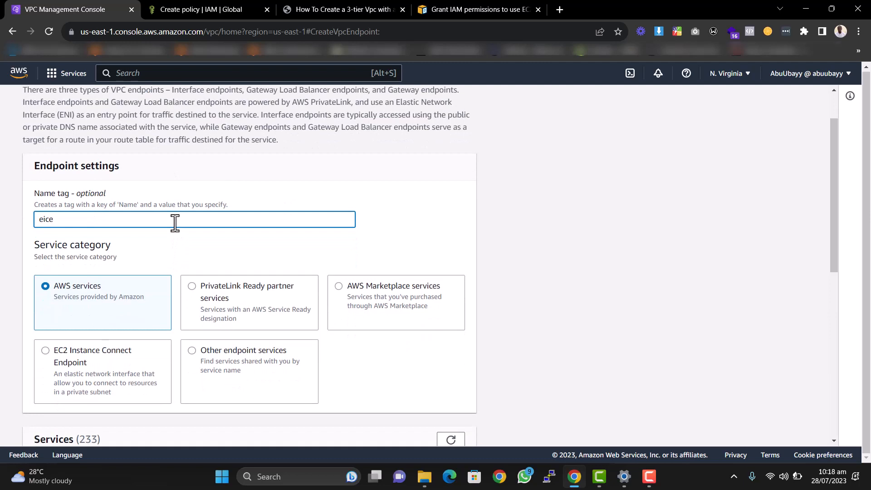
key(BackSpace)
key(BackSpace)
key(BackSpace)
key(BackSpace)
text(yt-eice)
Set the endpoint's service category to EC2 Instance Connect Endpoint and its VPC to yt-vpc.
scroll(149, 236, down, 1)
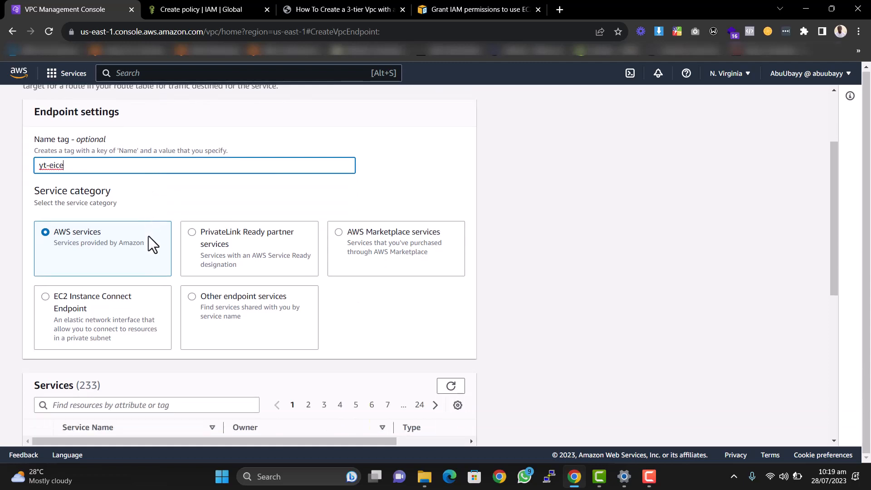
click(100, 299)
scroll(118, 295, down, 2)
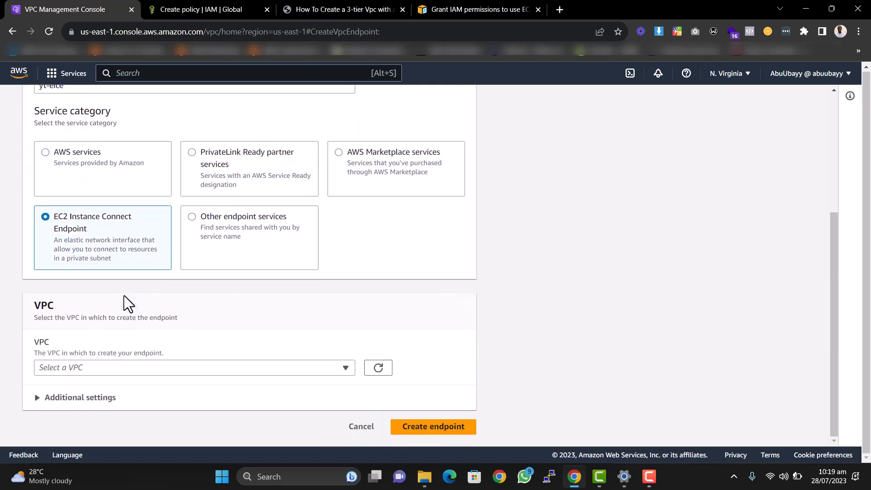
click(207, 366)
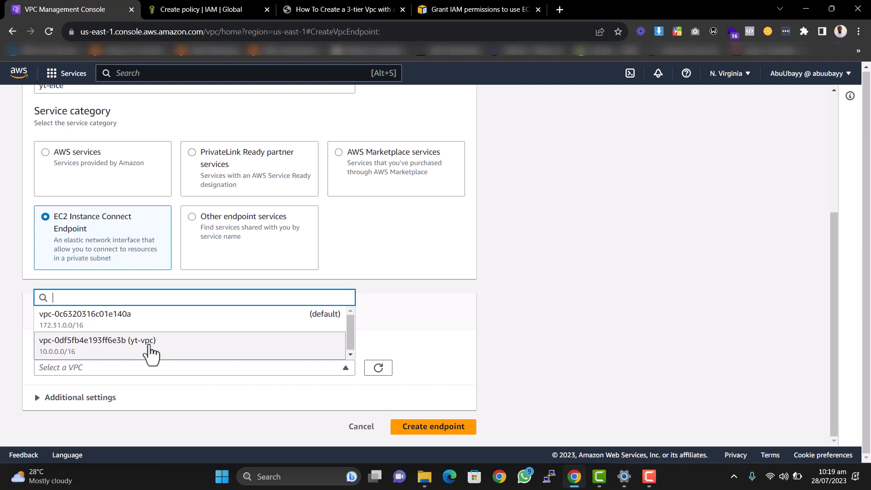
click(198, 345)
Assign the eice-sg security group to the endpoint.
scroll(200, 343, down, 4)
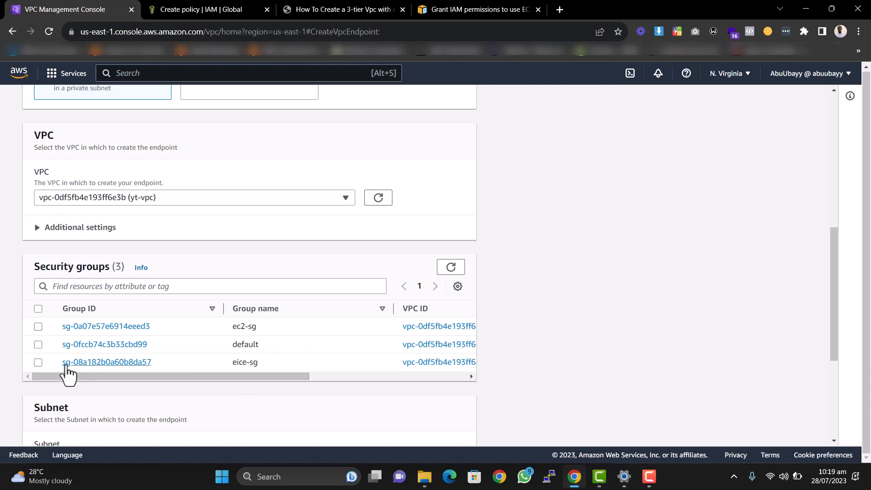
click(39, 362)
scroll(155, 314, down, 4)
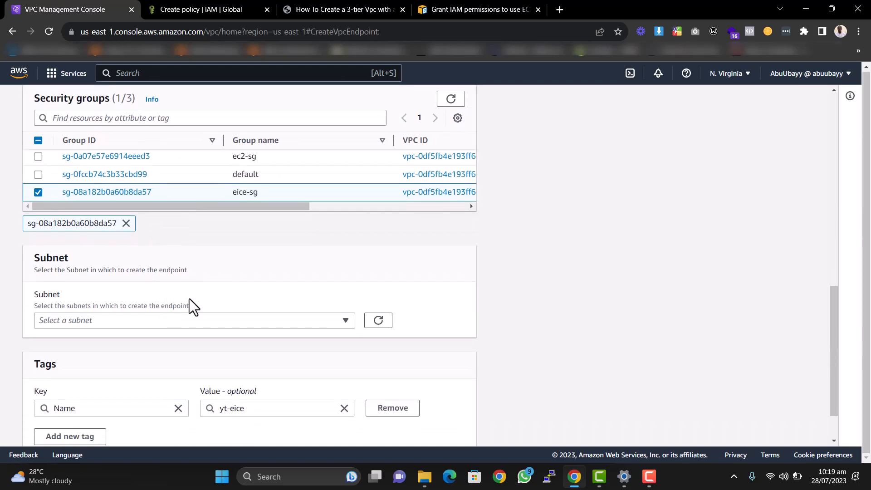
Consult the architecture diagram, place the endpoint in Webserver Subnet AZ-1 and create it.
click(331, 9)
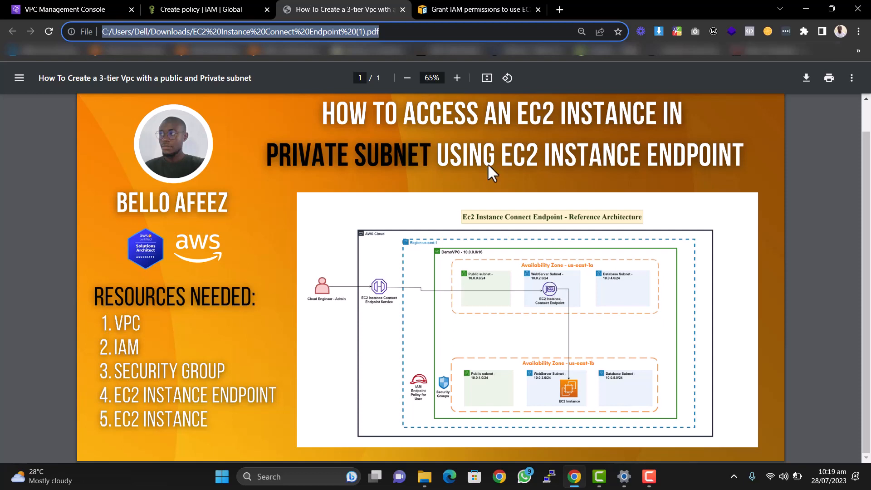
click(68, 9)
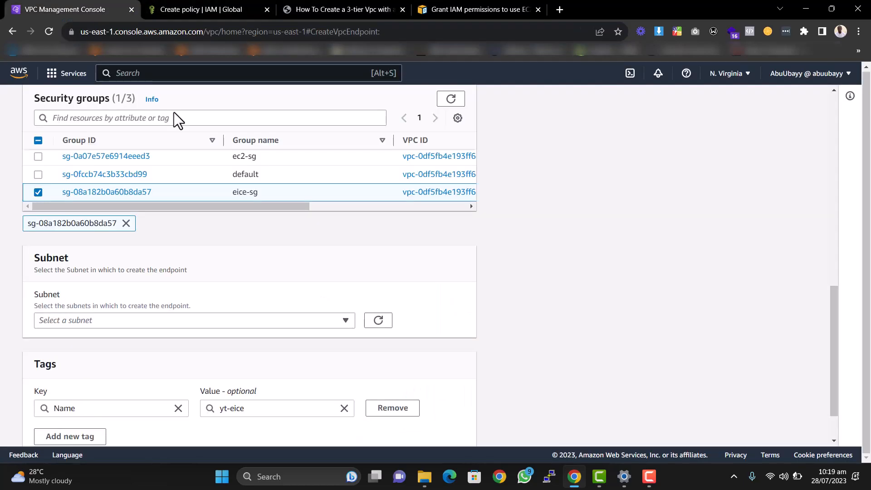
click(165, 319)
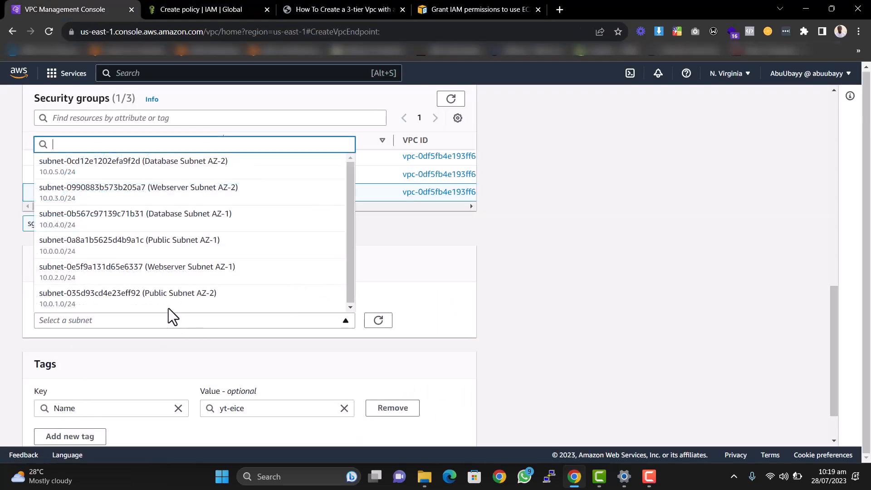
click(214, 273)
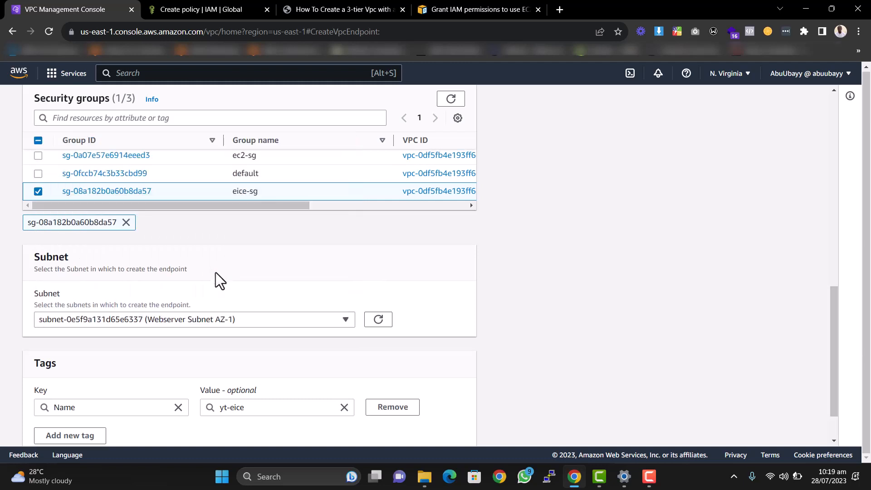
scroll(216, 272, down, 2)
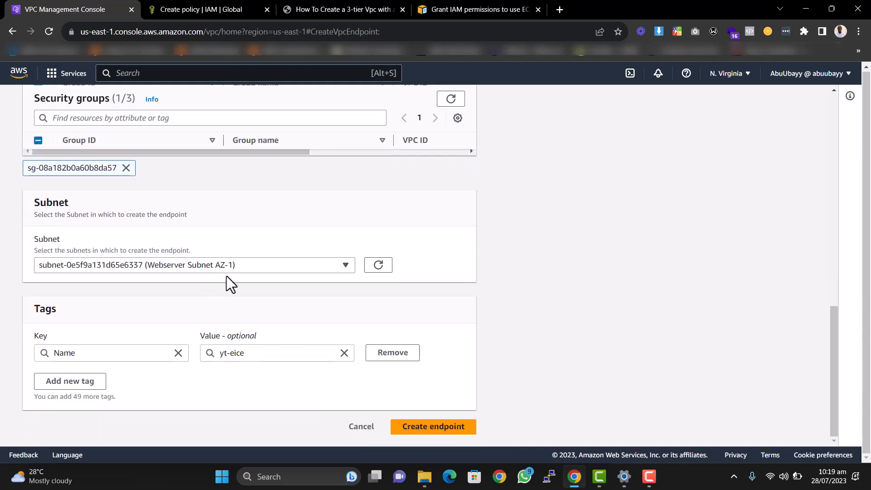
click(426, 426)
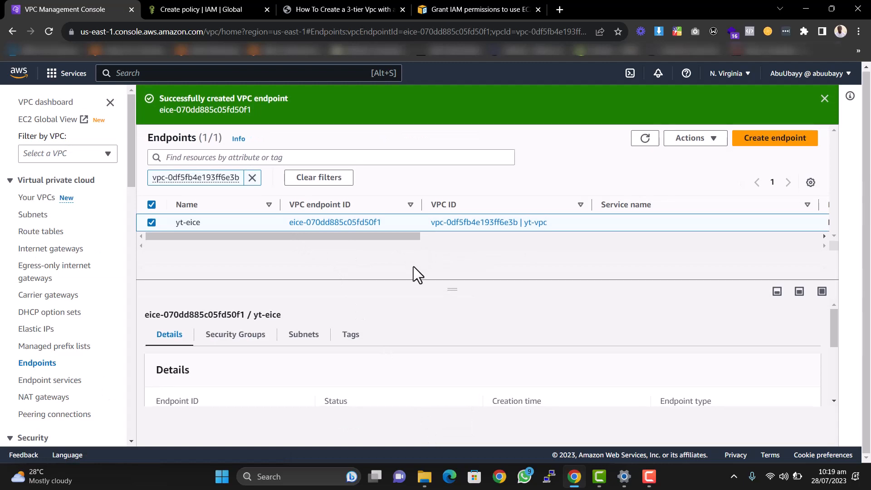
scroll(397, 345, down, 1)
scroll(398, 344, up, 1)
scroll(395, 349, down, 1)
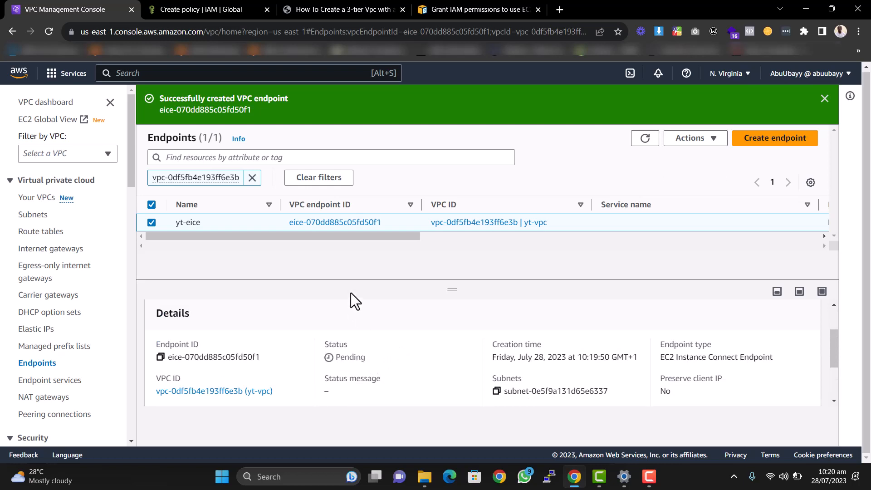
key(F9)
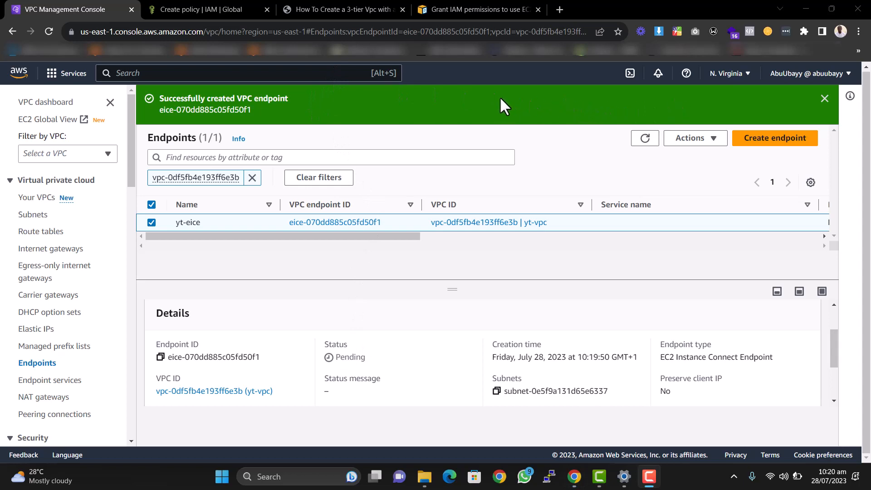
Search for the EC2 service, open its dashboard and start launching a new instance.
click(320, 77)
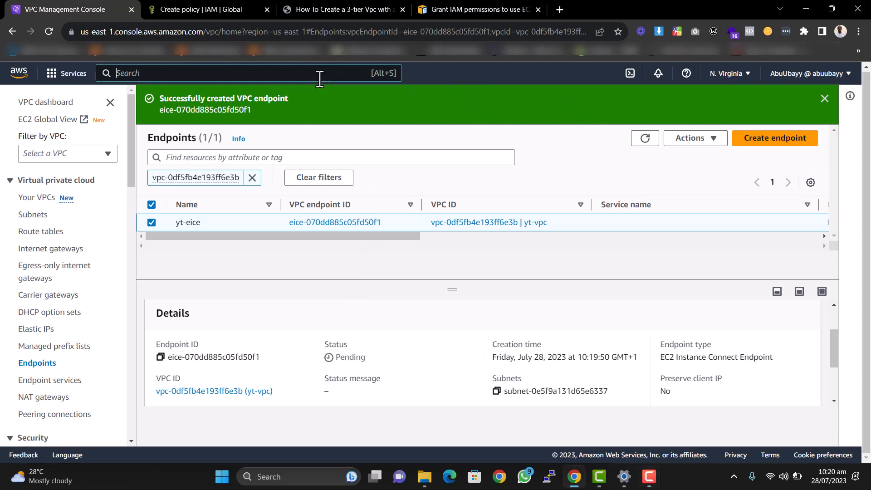
text(ec2)
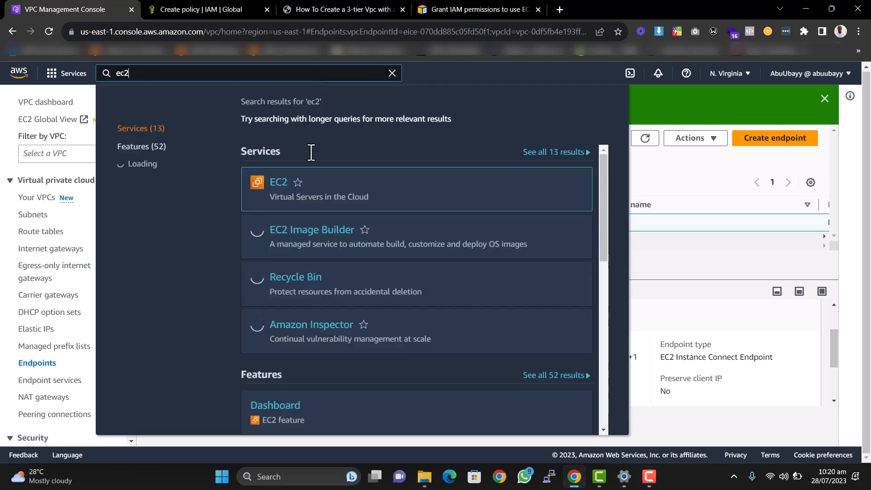
click(278, 182)
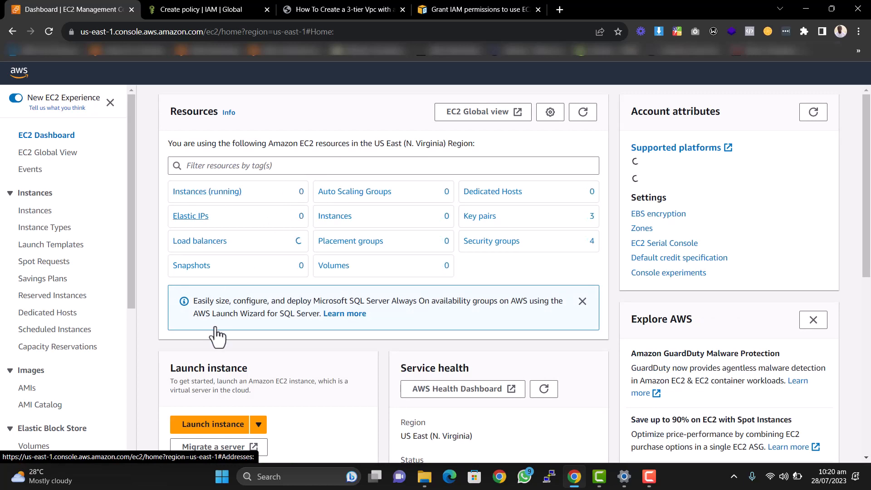
scroll(217, 345, down, 2)
click(229, 312)
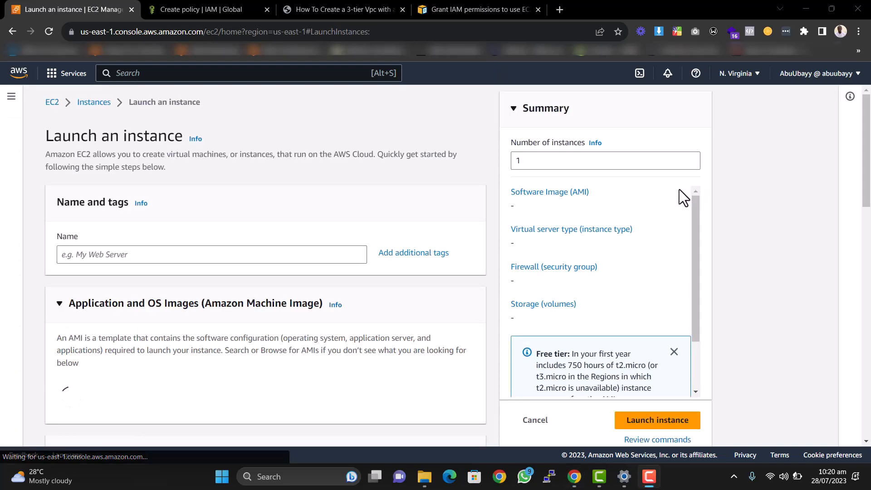
Name the new instance yt-webserver.
click(183, 254)
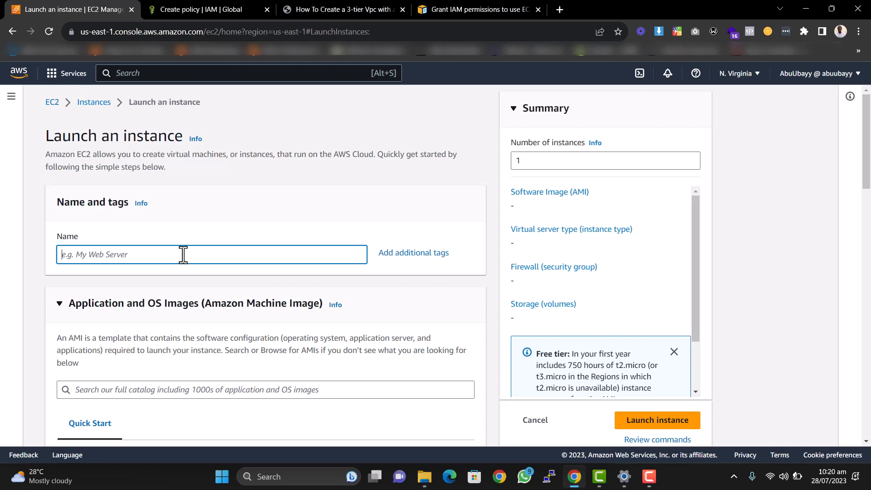
text(yt-webser)
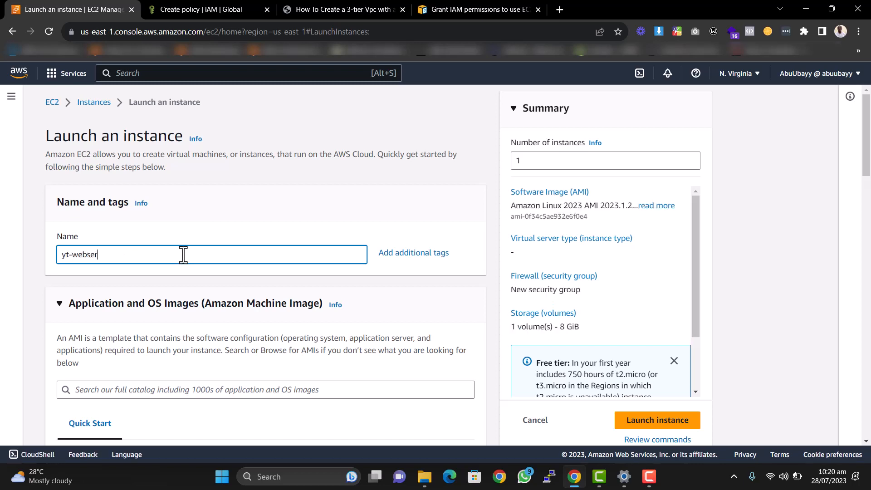
text(ver)
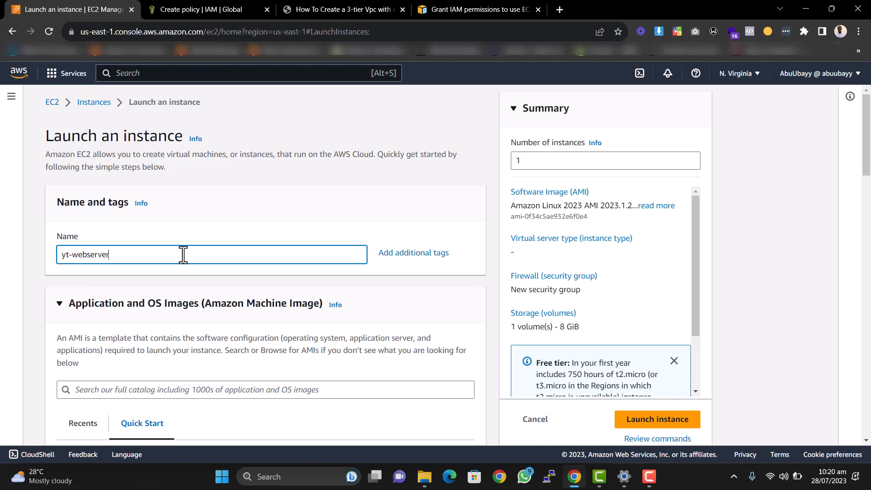
Keep the Amazon Linux 2023 AMI and t2.micro instance type, and choose to proceed without a key pair.
scroll(183, 254, down, 2)
scroll(184, 255, down, 1)
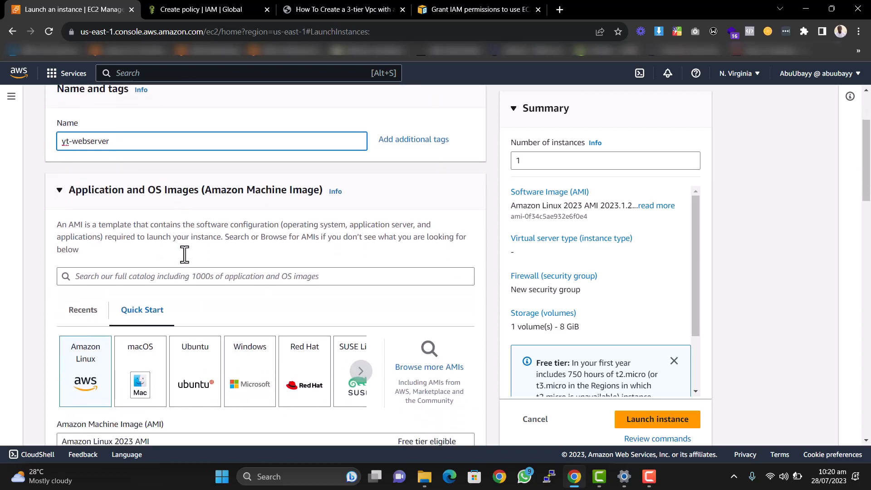
scroll(185, 254, down, 1)
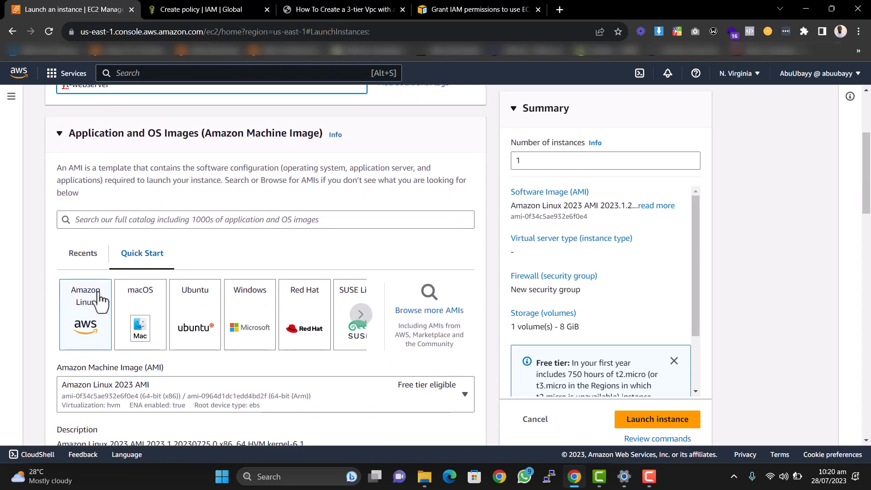
scroll(91, 311, down, 2)
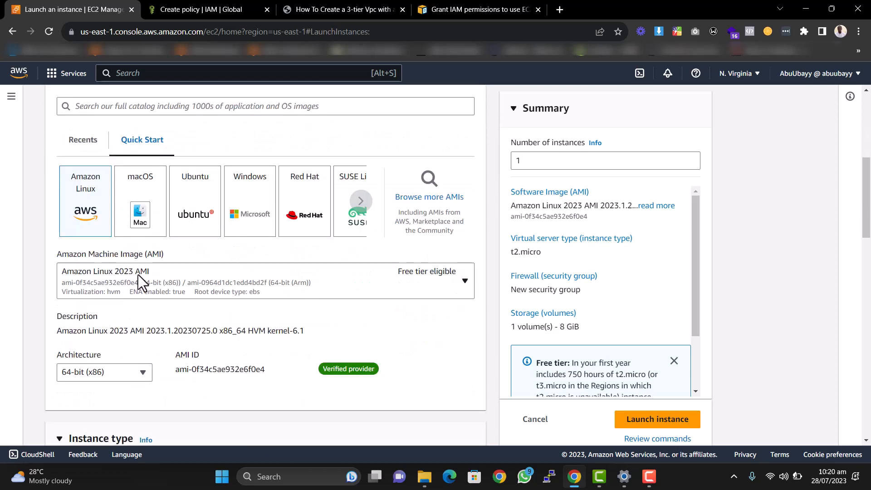
scroll(151, 275, down, 2)
scroll(154, 277, down, 1)
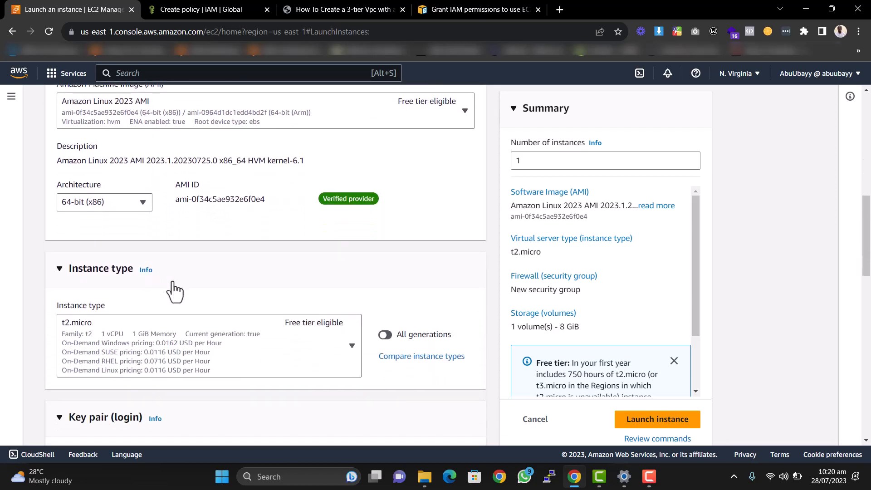
scroll(104, 313, down, 1)
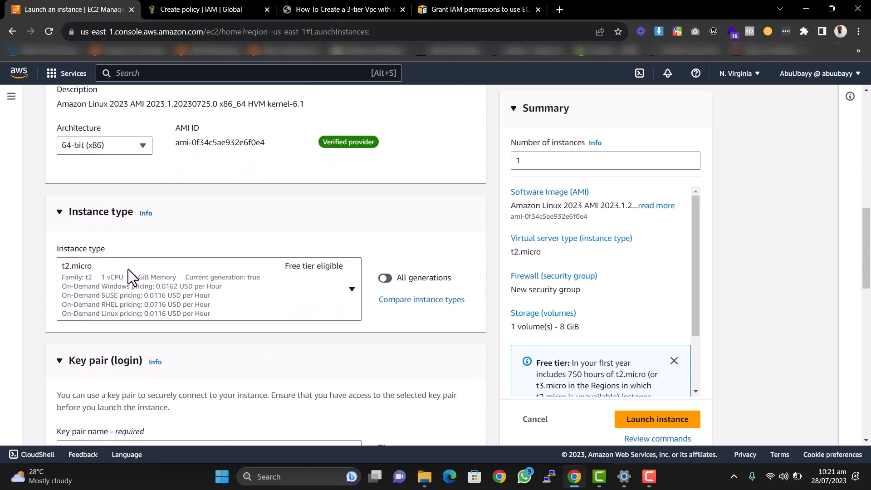
scroll(129, 269, down, 3)
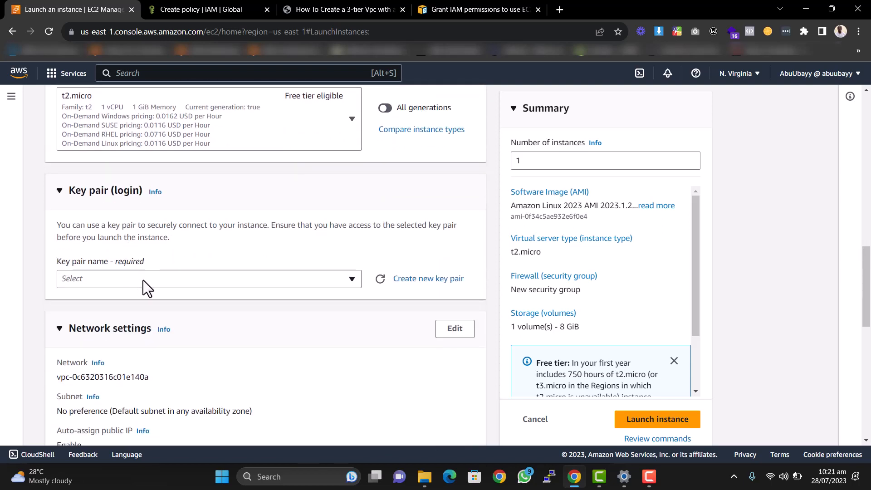
click(143, 279)
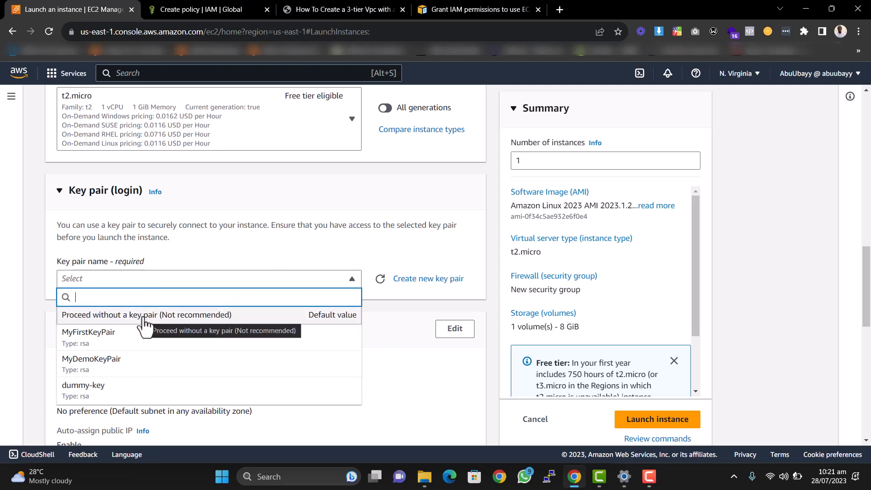
click(144, 317)
Edit the instance's network settings and set the VPC to yt-vpc.
scroll(302, 226, down, 1)
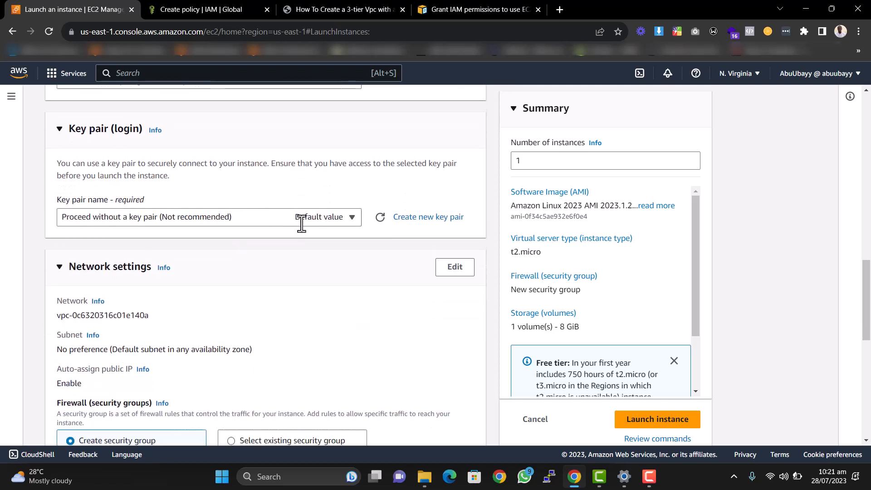
scroll(301, 223, down, 2)
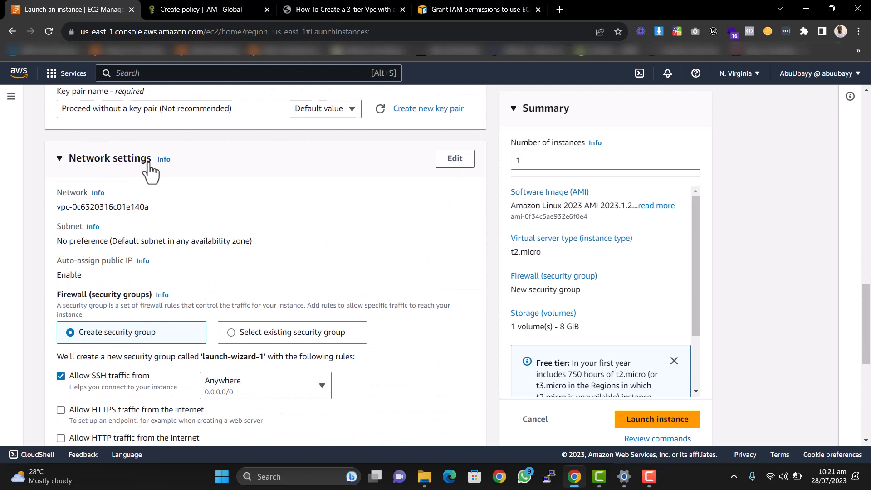
click(454, 161)
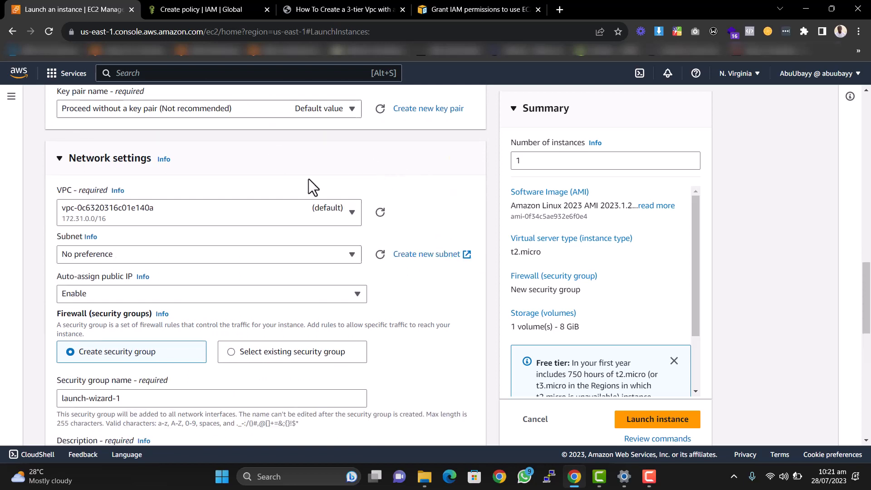
click(304, 212)
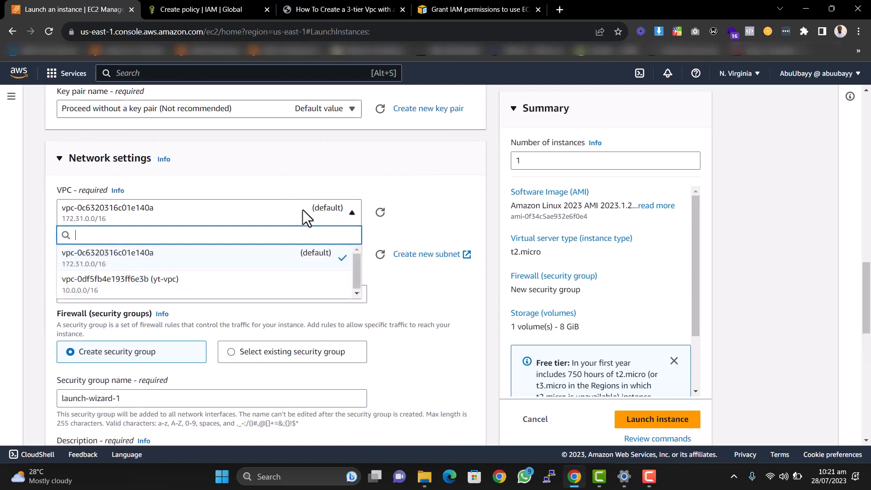
click(191, 286)
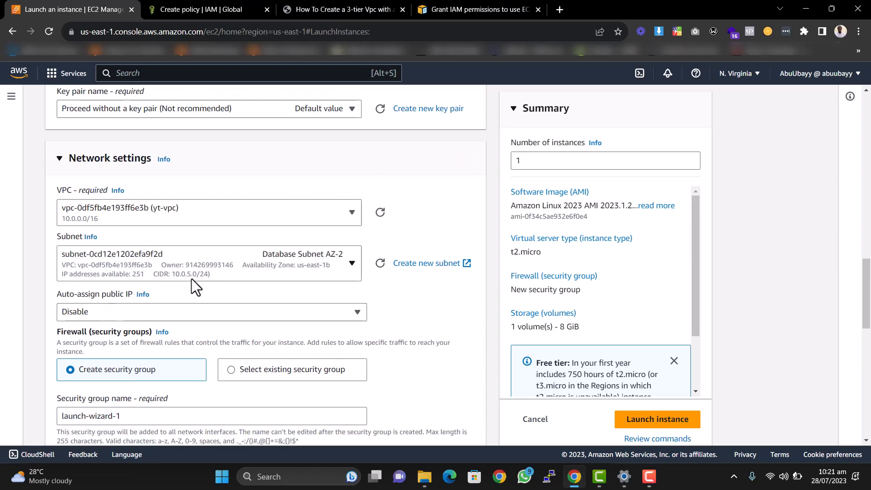
Consult the architecture diagram and set the instance's subnet to Webserver Subnet AZ-2.
click(213, 259)
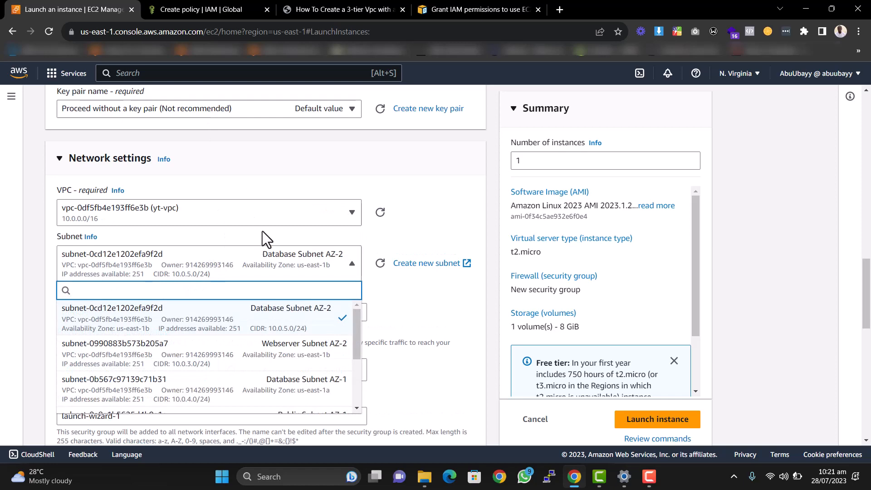
click(342, 10)
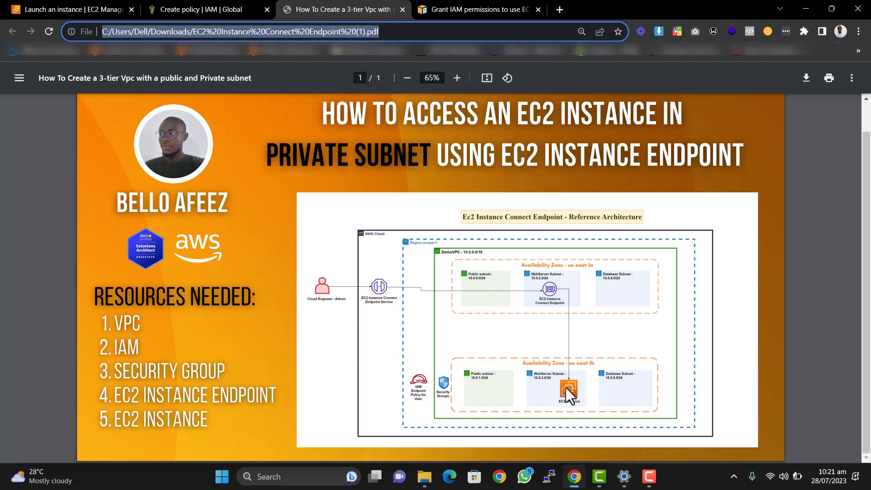
click(72, 10)
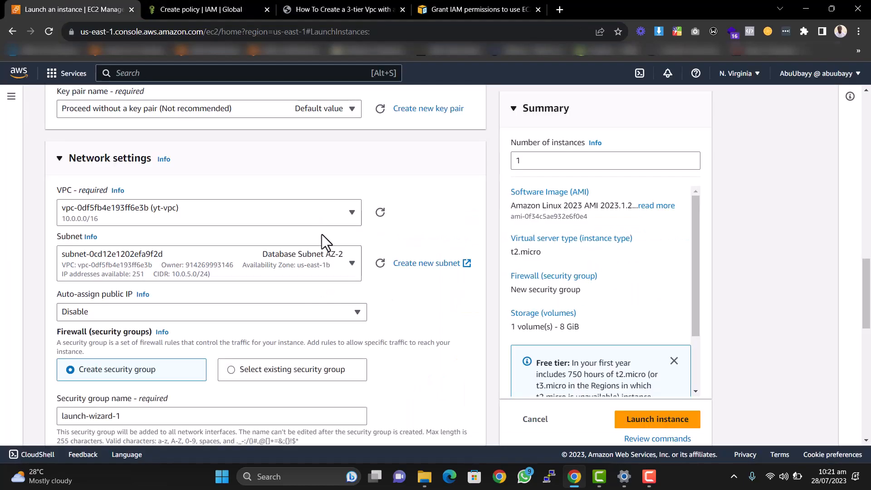
click(173, 257)
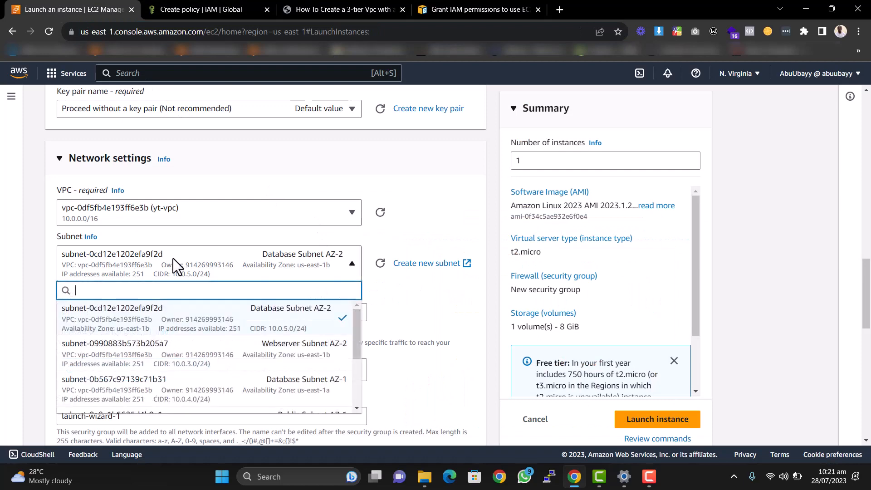
click(287, 355)
scroll(277, 297, down, 1)
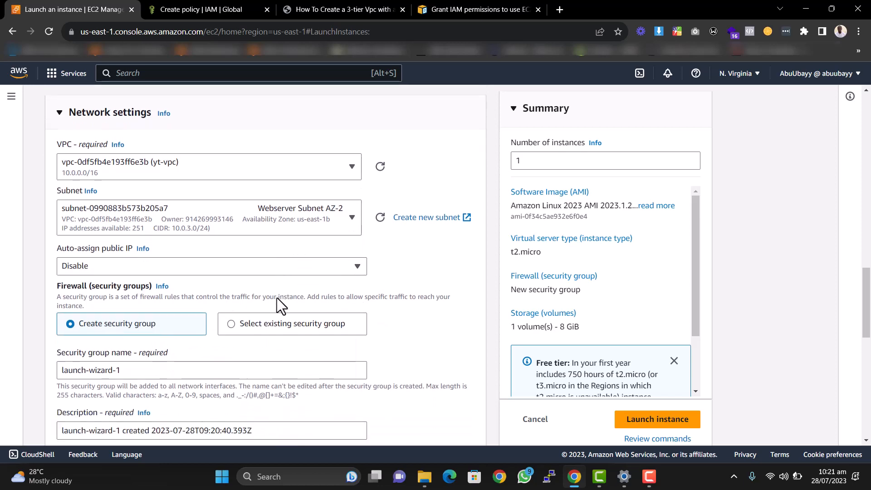
Assign the existing security group ec2-sg to the instance.
scroll(277, 298, down, 1)
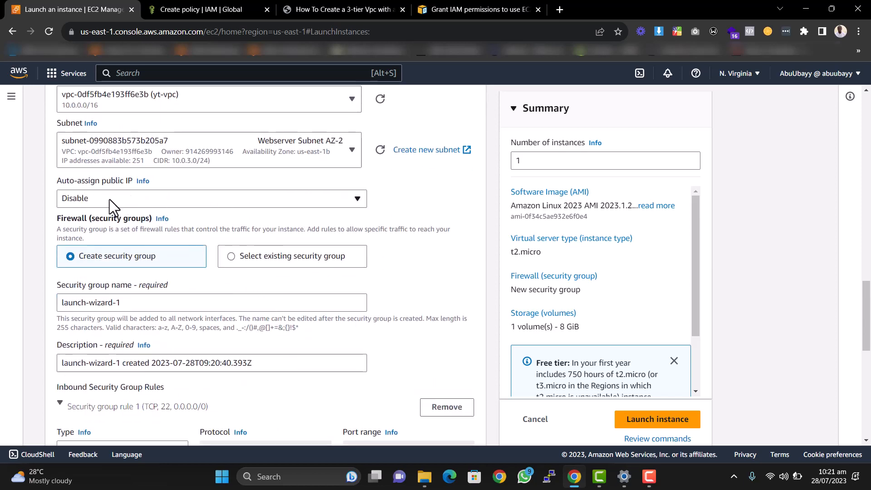
click(241, 256)
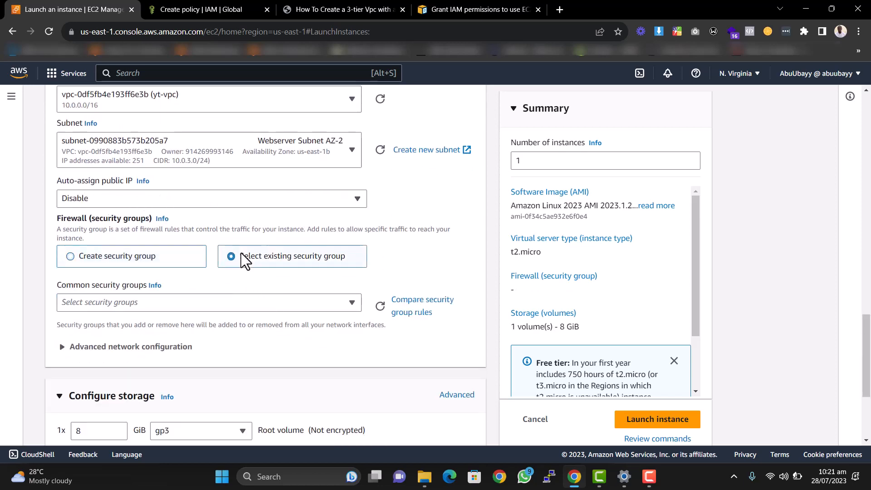
click(225, 302)
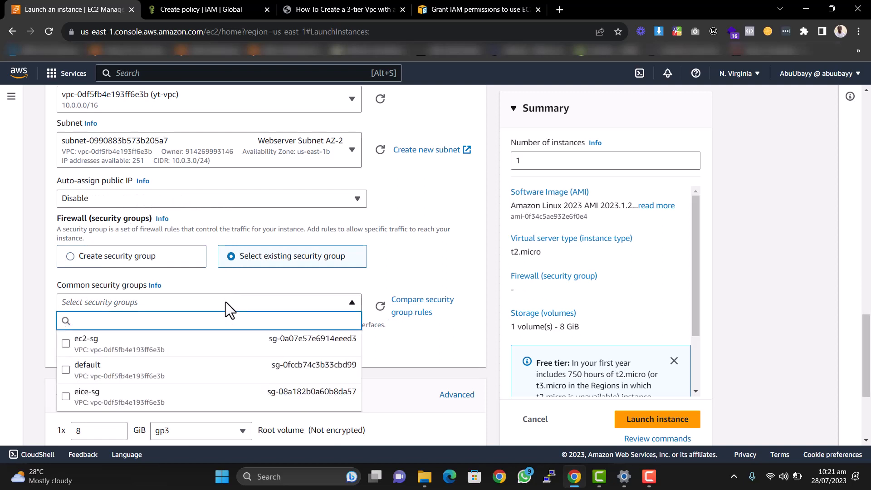
click(139, 347)
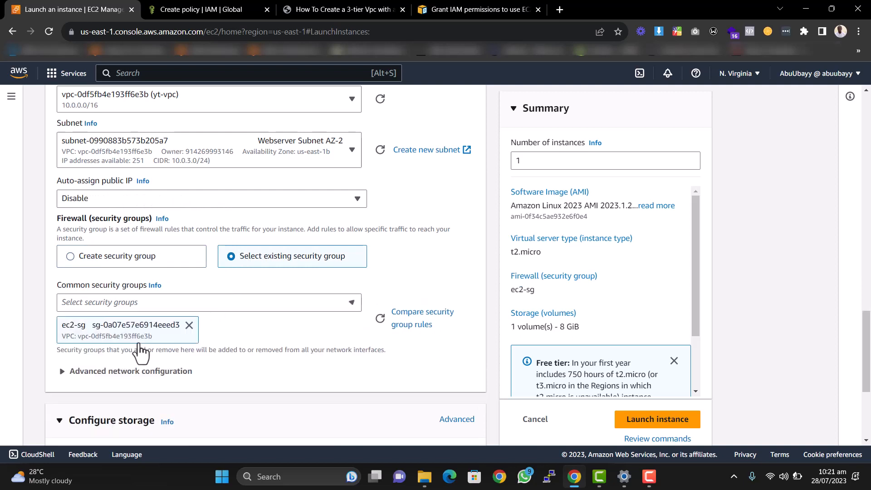
Review the network settings, launch the instance, and select yt-webserver in the instances list.
scroll(295, 238, down, 3)
scroll(296, 238, up, 5)
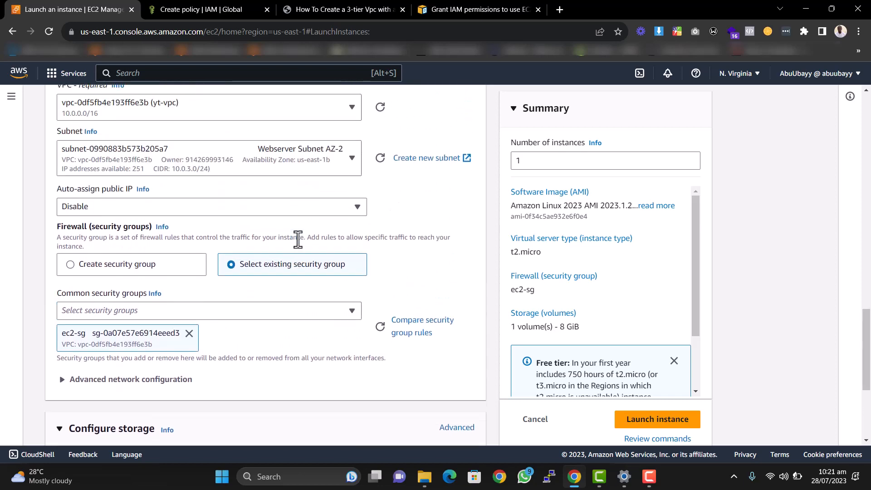
scroll(297, 239, down, 3)
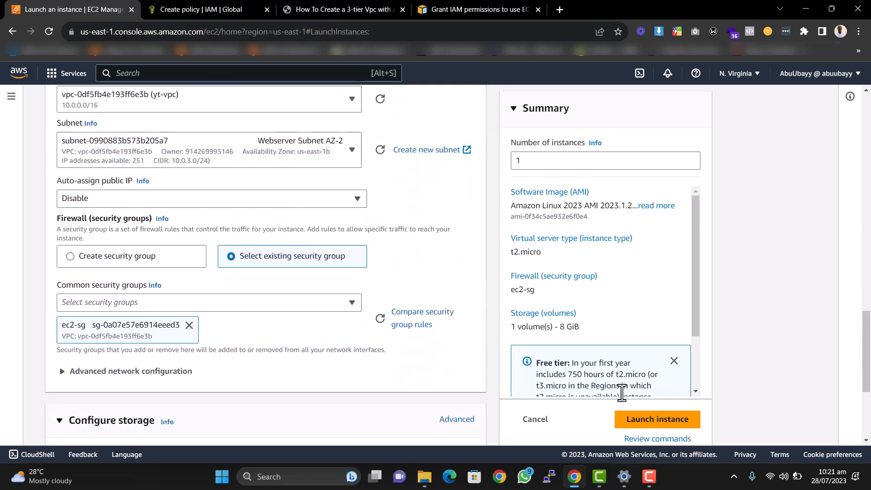
click(636, 422)
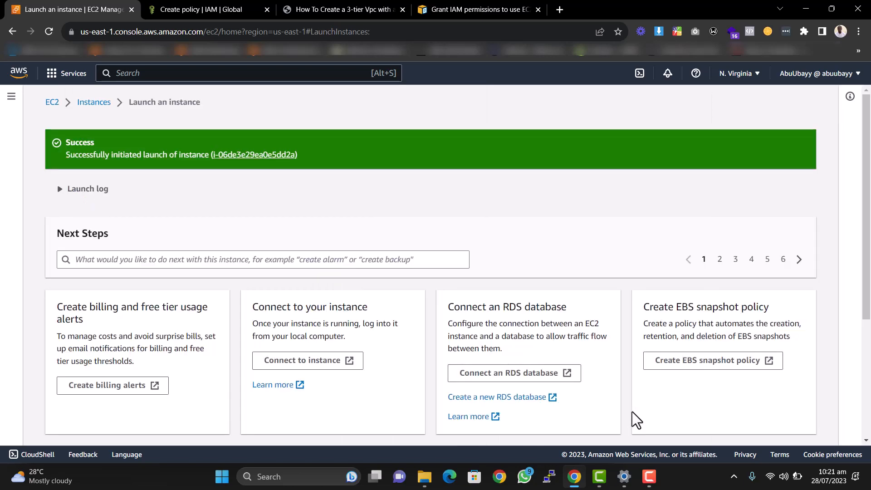
click(228, 155)
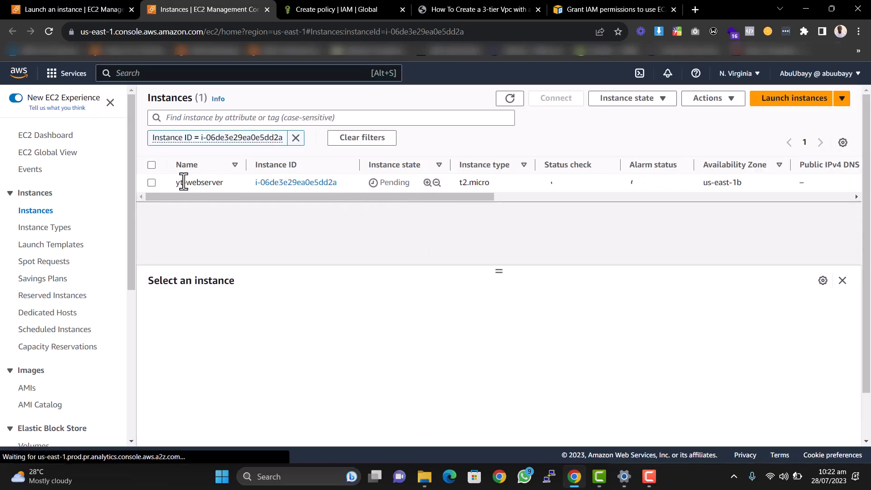
click(151, 182)
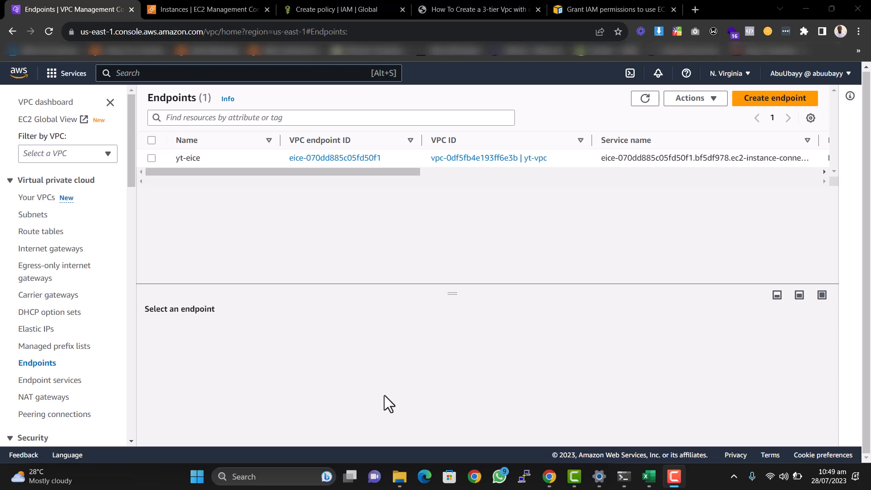
Search Windows for PowerShell, open Windows PowerShell, and reposition its window over the browser.
click(288, 476)
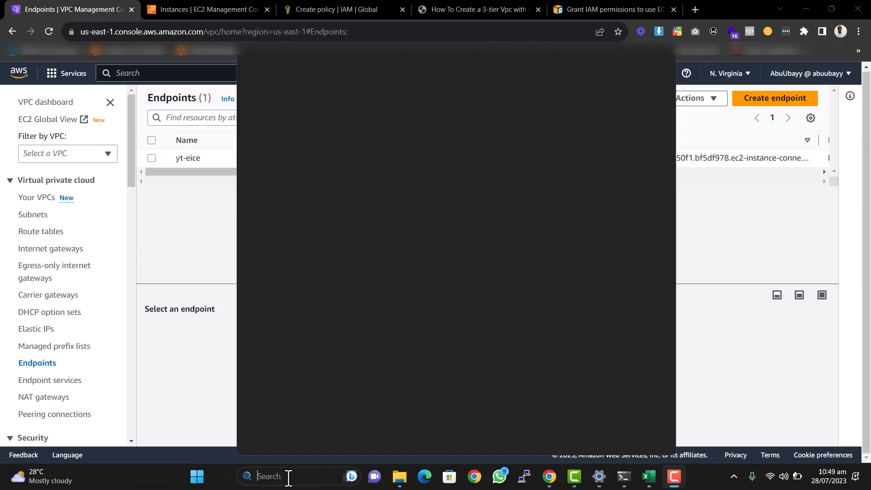
text(power)
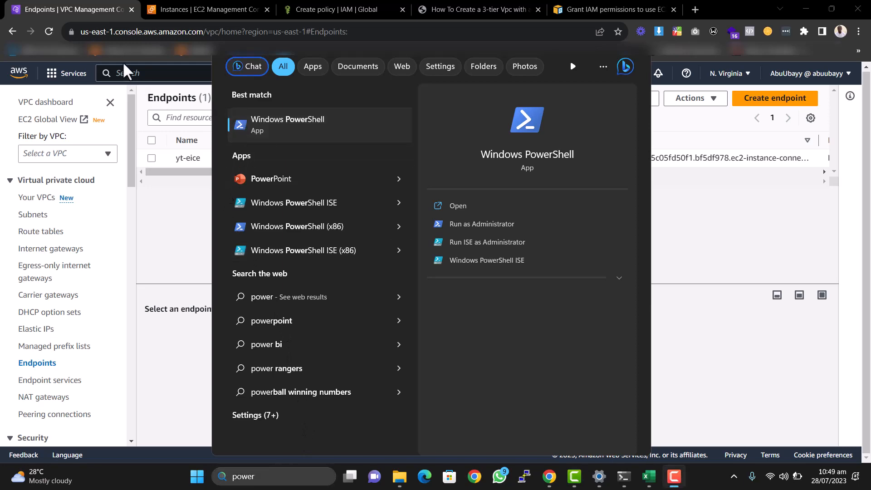
click(261, 127)
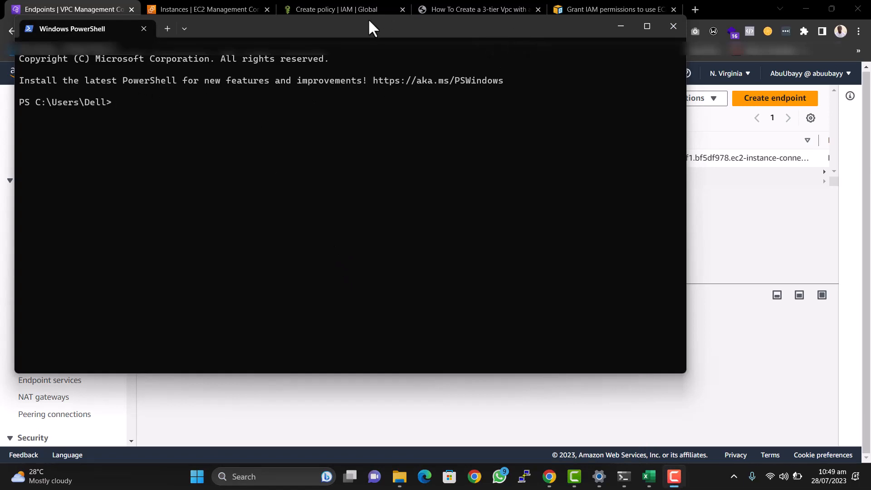
drag(369, 21, 465, 61)
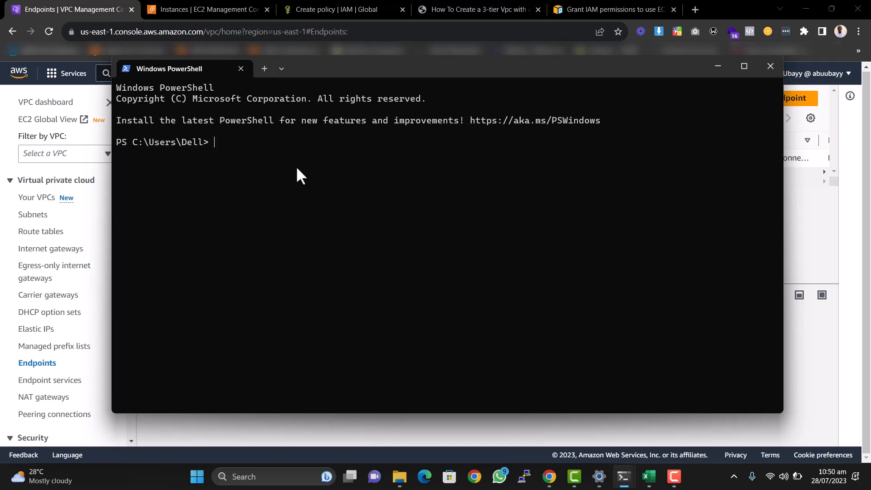
Check the installed versions with aws --version and ssh -V, and clear the terminal.
text(aws --version)
key(Return)
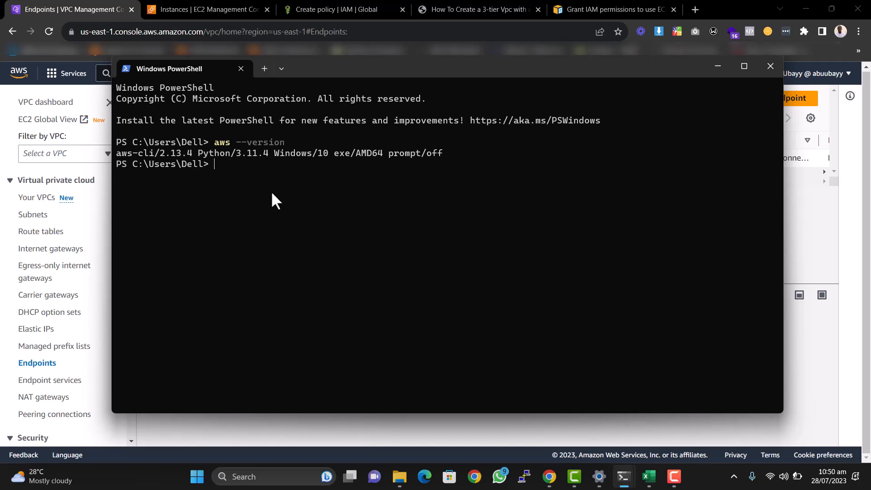
text(ssh -V)
key(Return)
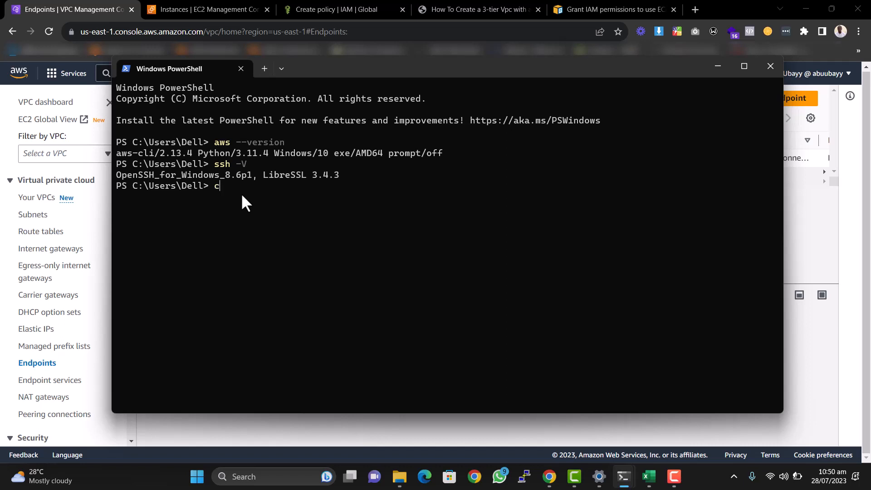
text(clear)
key(Return)
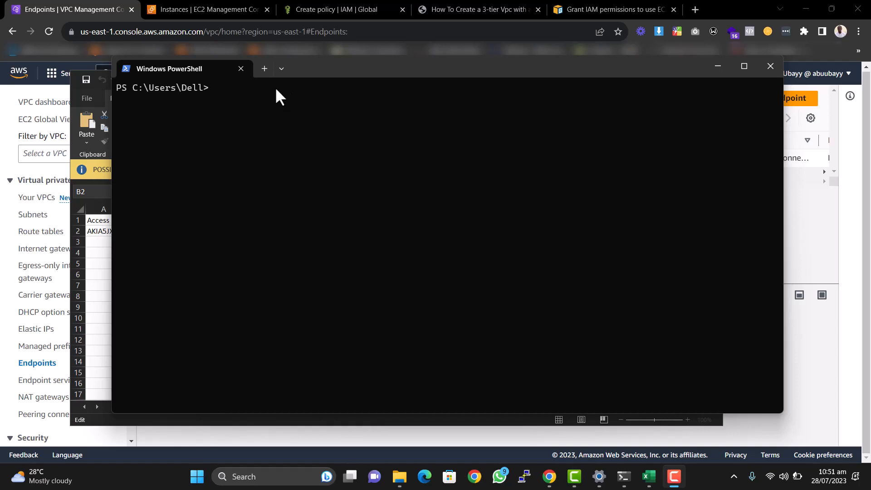
Run aws configure and enter the AWS access key ID copied from the Demo-name_accessKeys workbook in Excel.
click(272, 90)
text(aws configure)
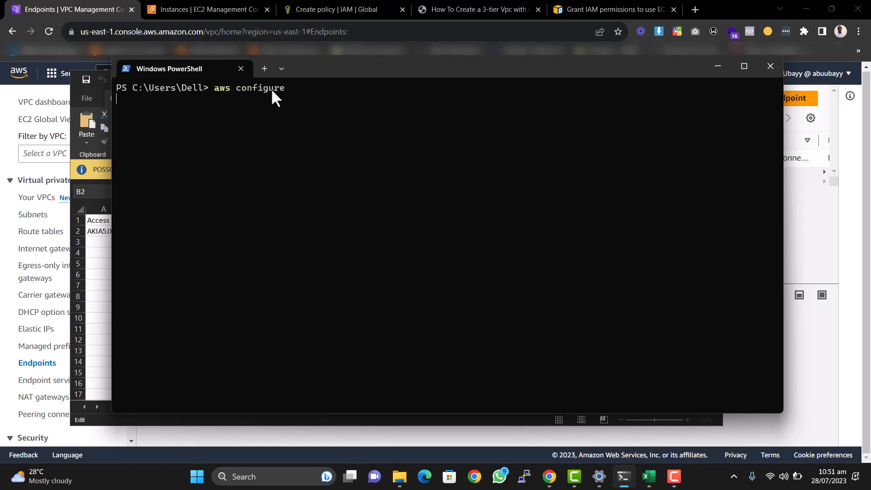
key(Return)
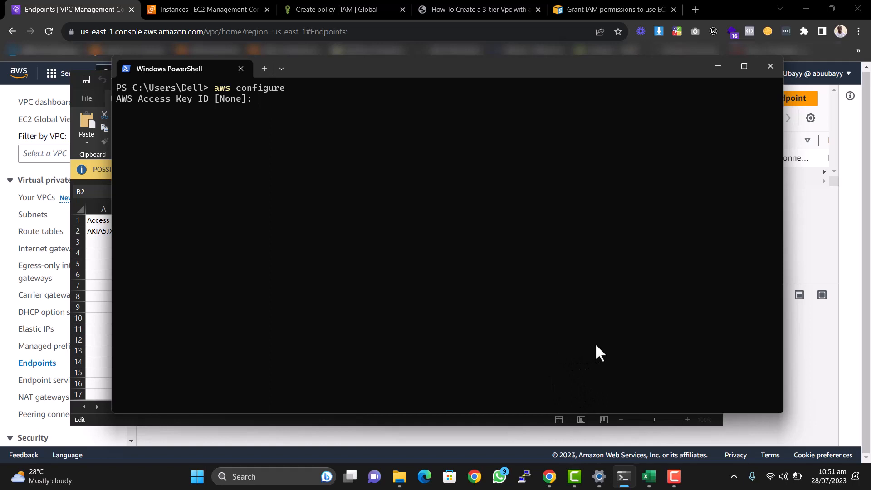
click(649, 476)
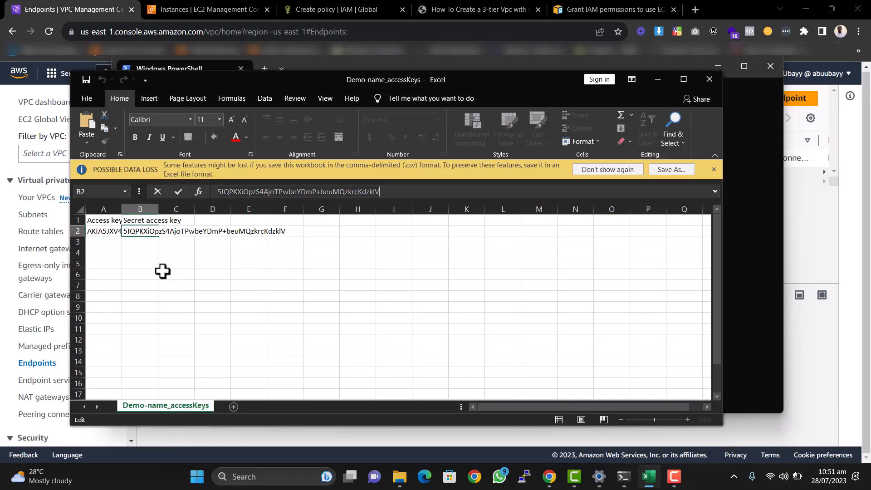
double_click(102, 230)
double_click(108, 232)
key(ctrl+c)
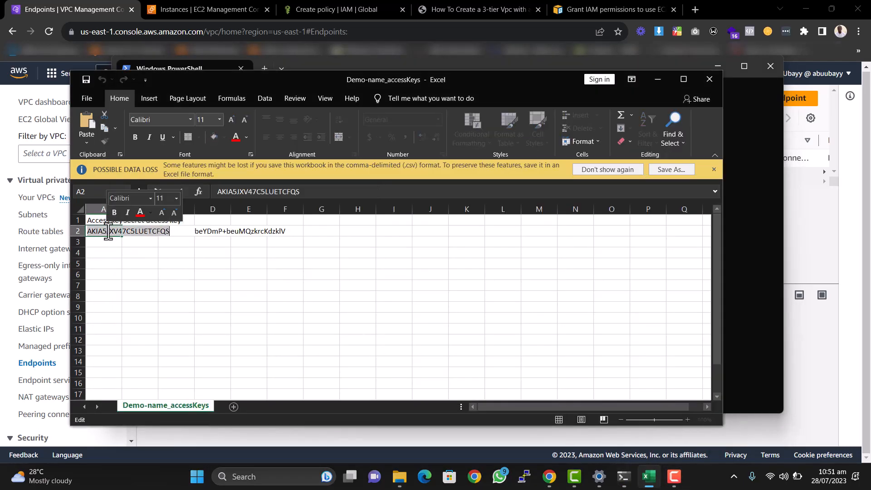
click(744, 285)
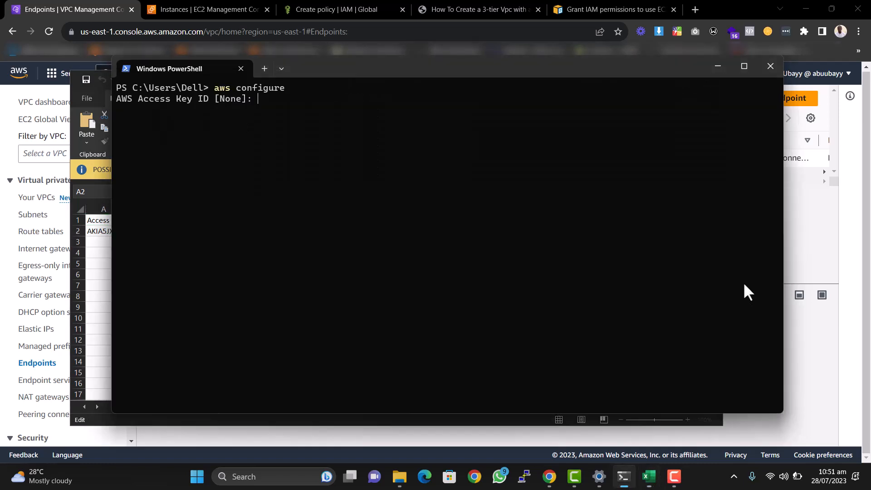
key(ctrl+v)
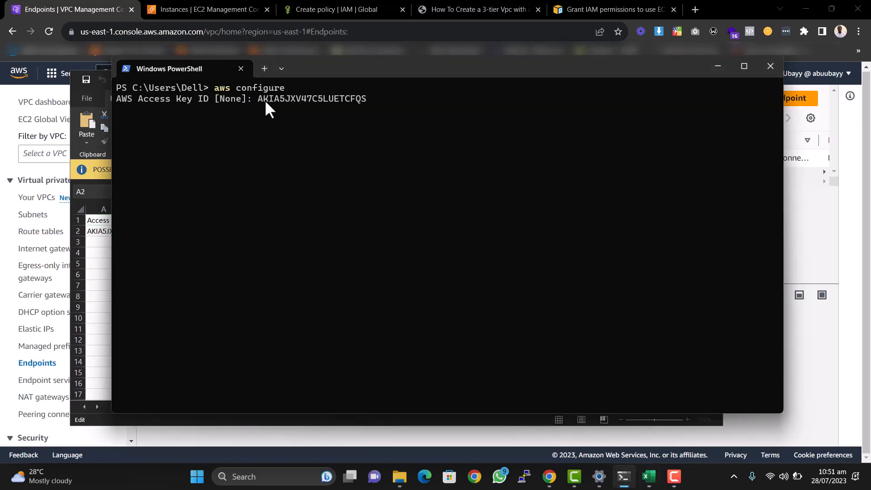
key(Return)
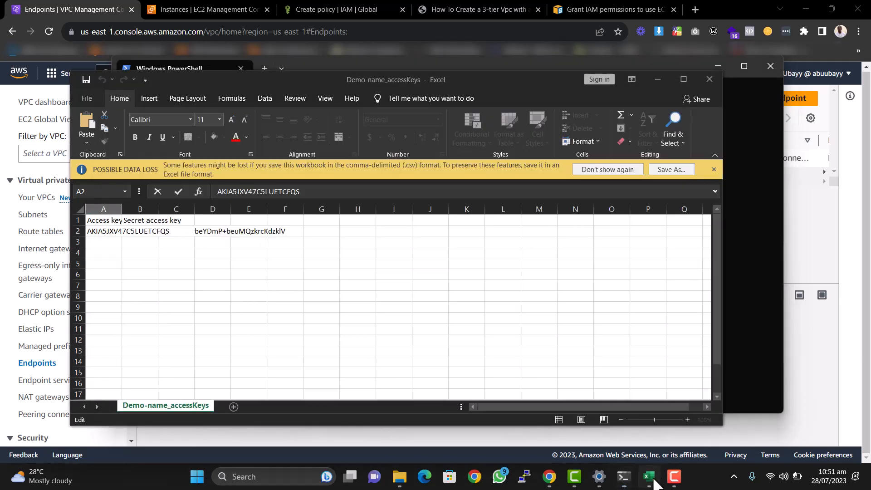
Complete aws configure with the secret access key copied from the Excel workbook, region us-east-1, and the output format left blank.
click(648, 477)
click(132, 257)
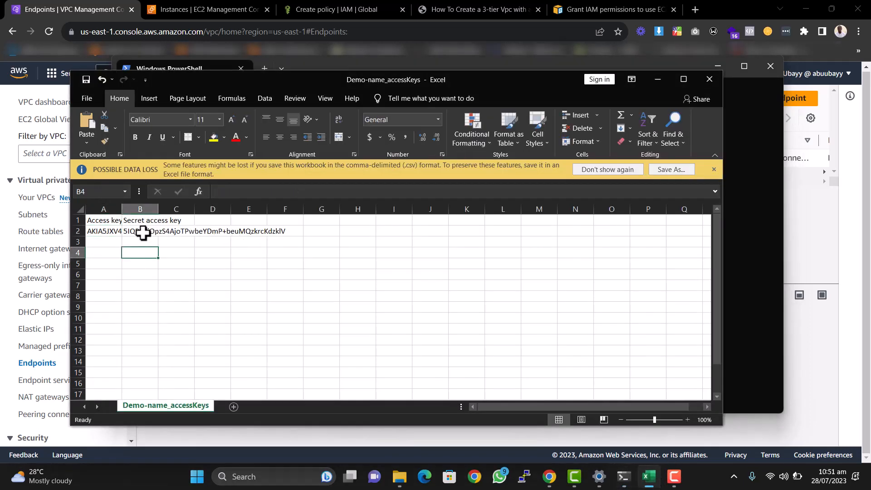
double_click(150, 233)
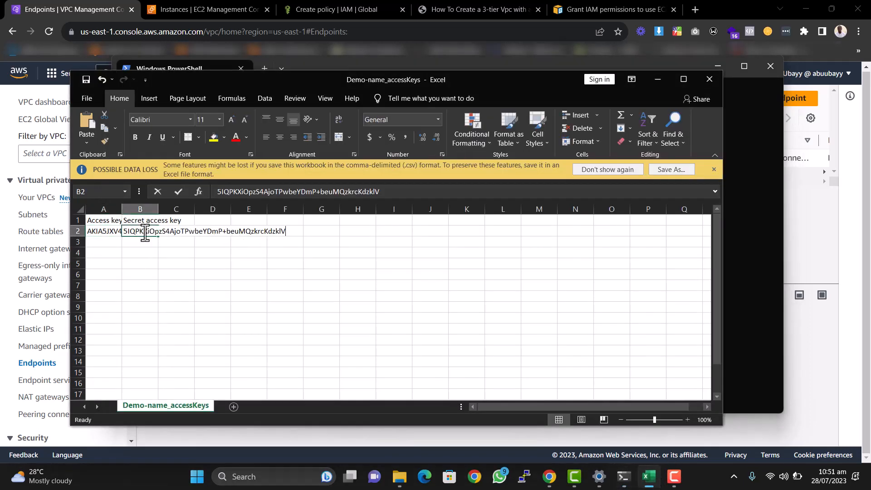
double_click(248, 193)
key(ctrl+c)
click(737, 276)
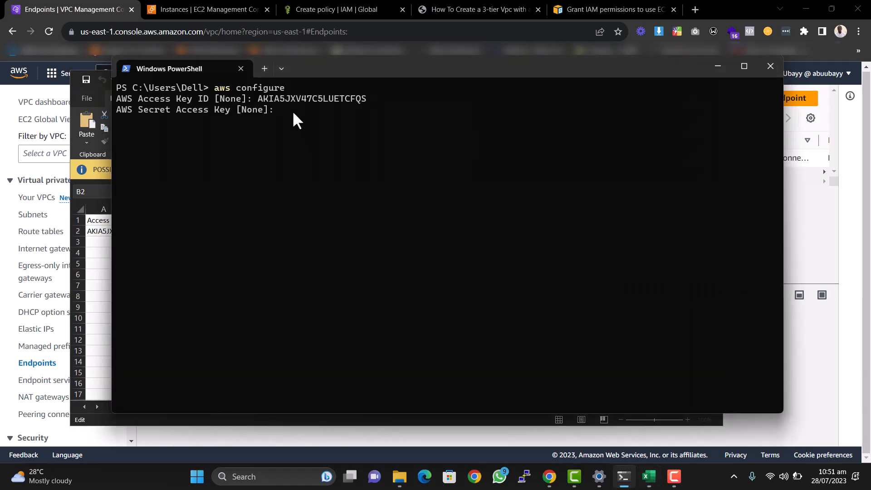
key(ctrl+v)
key(Return)
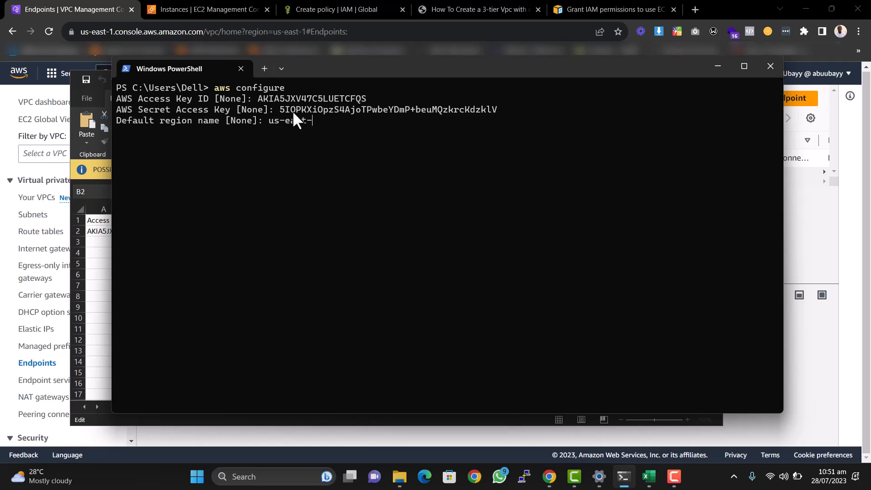
key(Return)
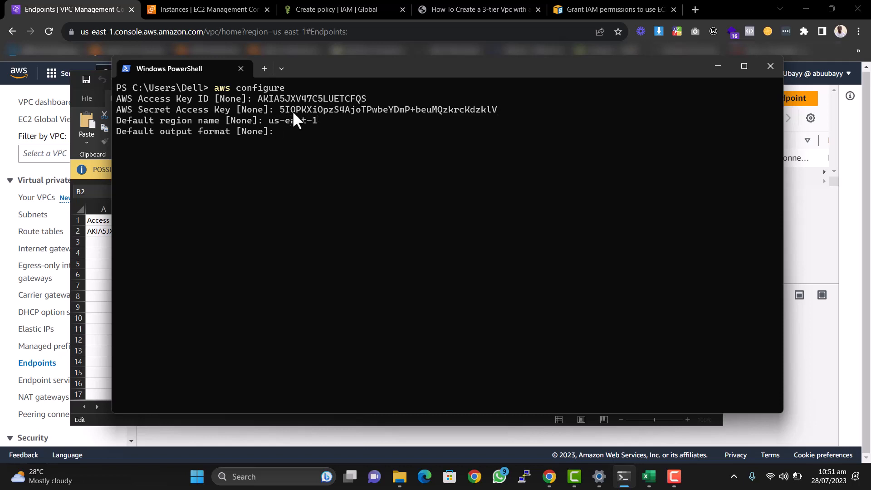
key(Return)
In File Explorer, inspect the .aws folder under C:\Users\Dell for the AWS CLI configuration files, and close the window.
click(399, 476)
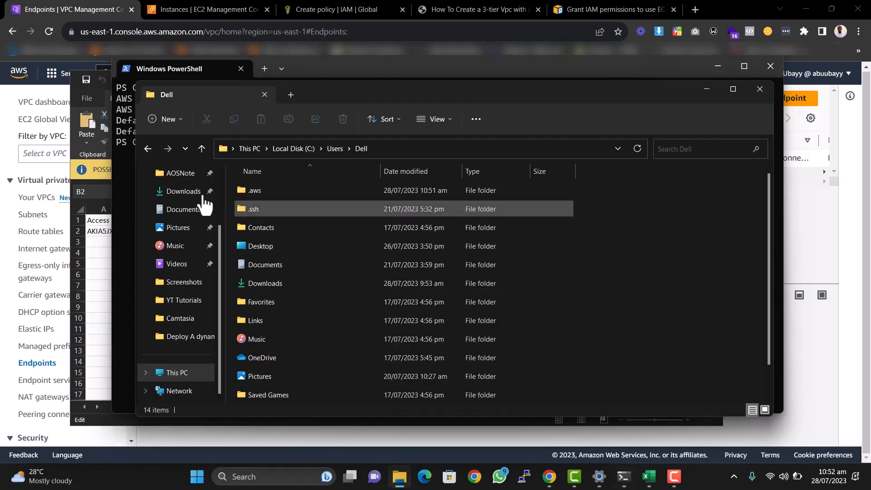
click(190, 192)
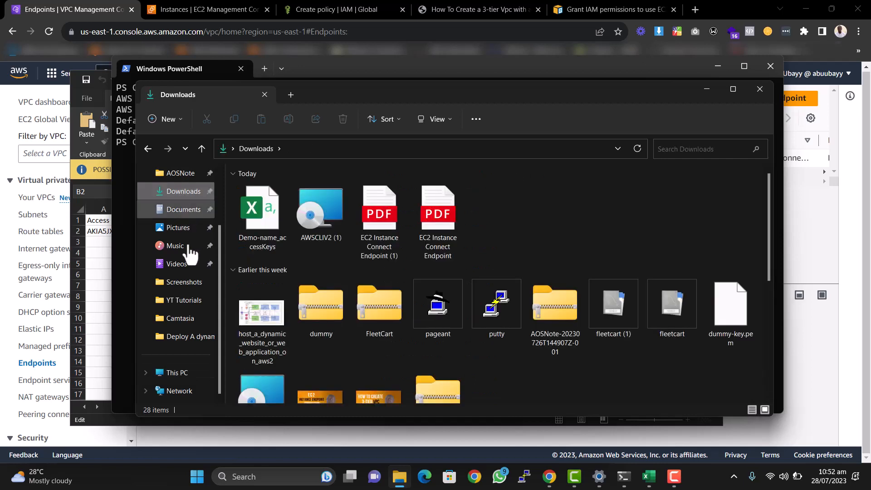
click(186, 375)
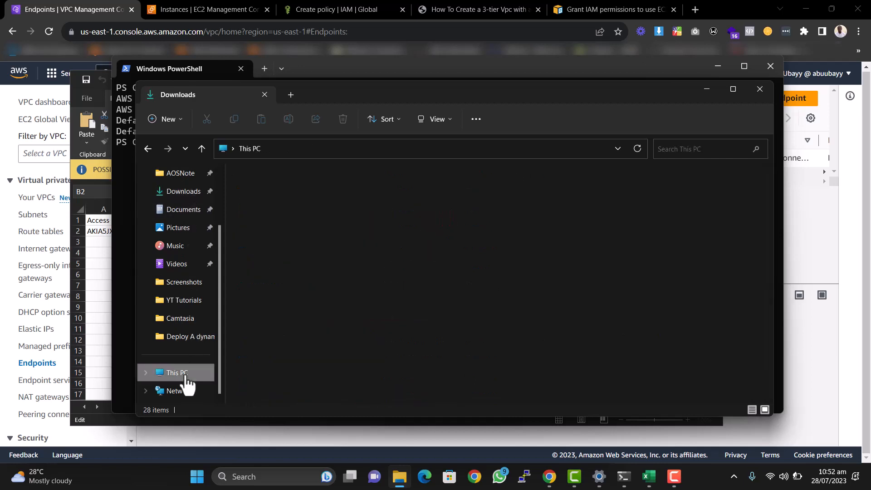
double_click(298, 195)
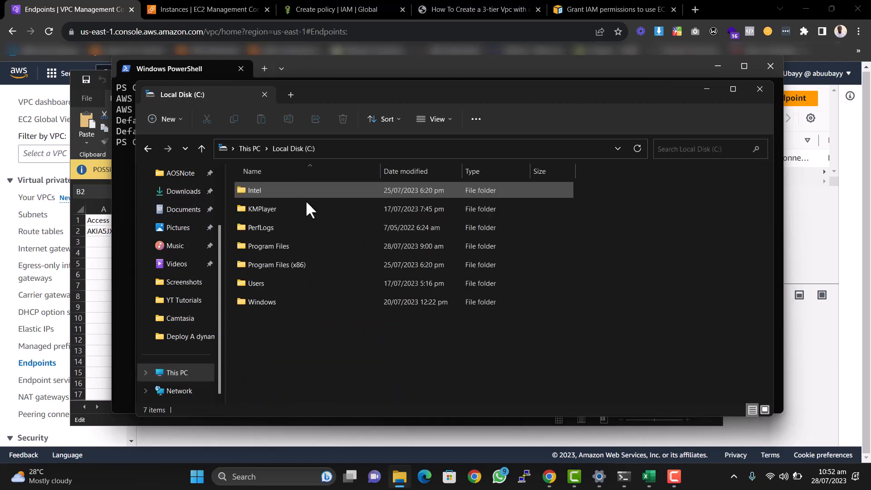
double_click(259, 285)
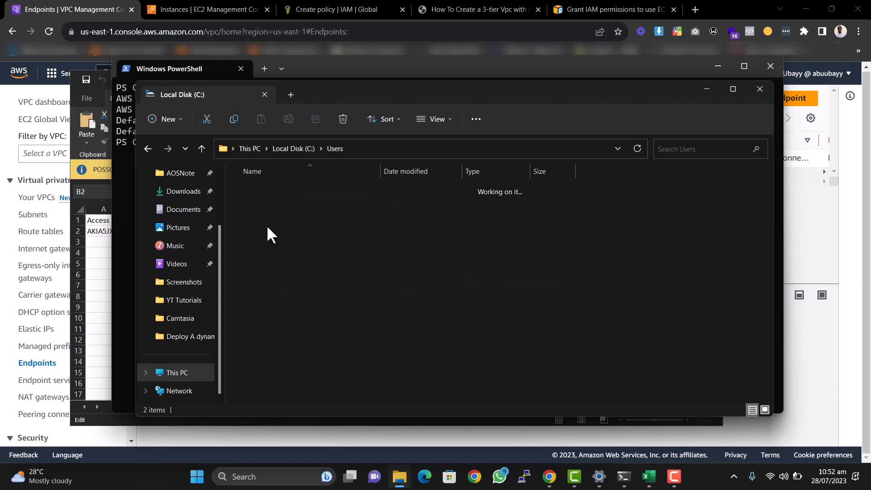
double_click(262, 189)
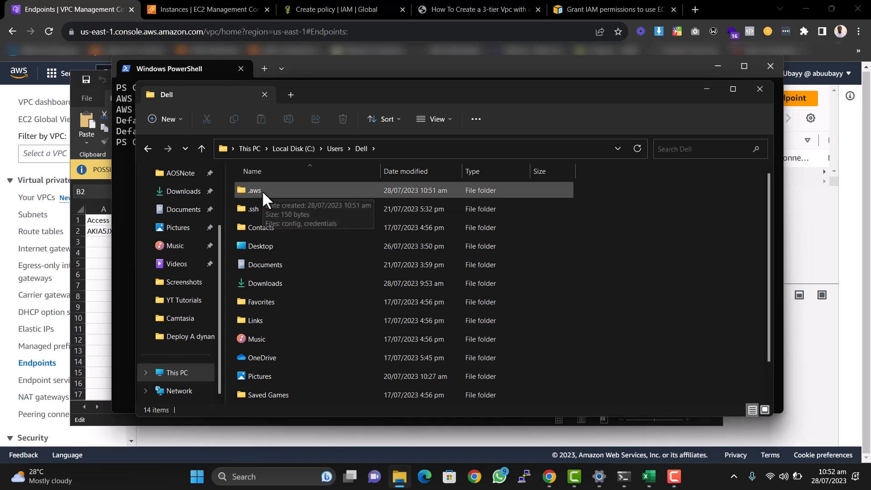
double_click(262, 190)
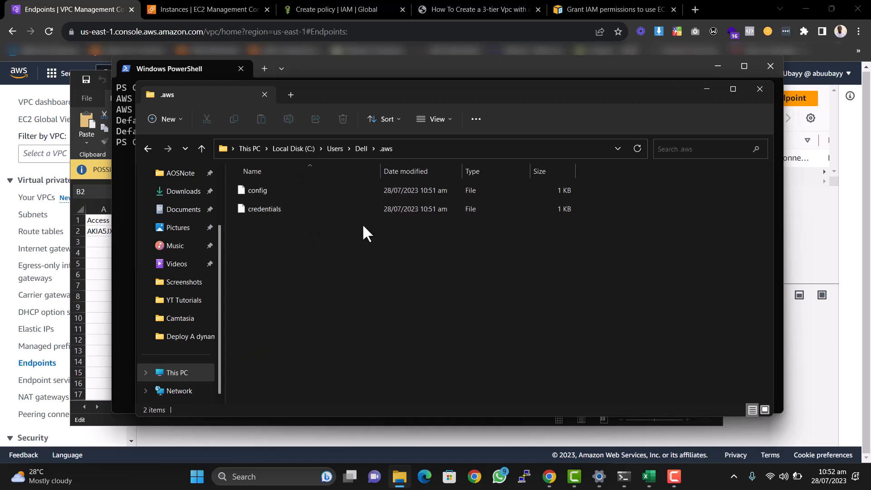
click(759, 89)
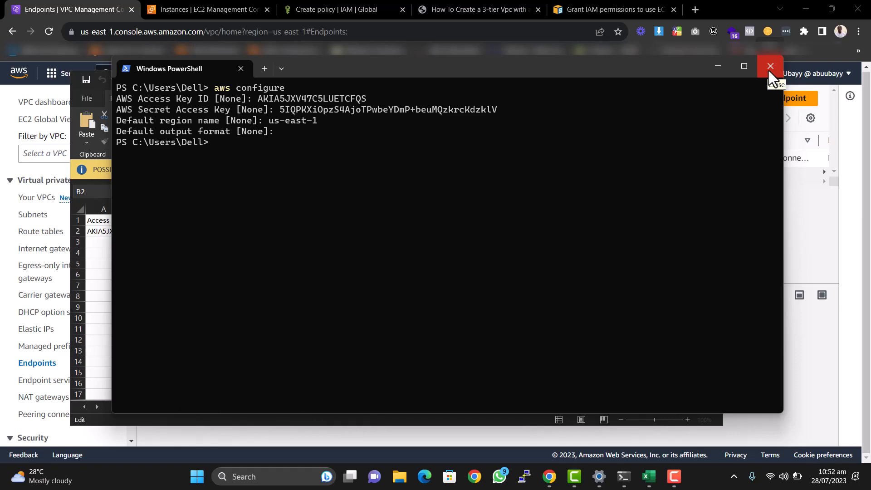
Minimize PowerShell and Excel, select yt-webserver in the browser's EC2 instances list, and open its Connect to instance page.
click(718, 66)
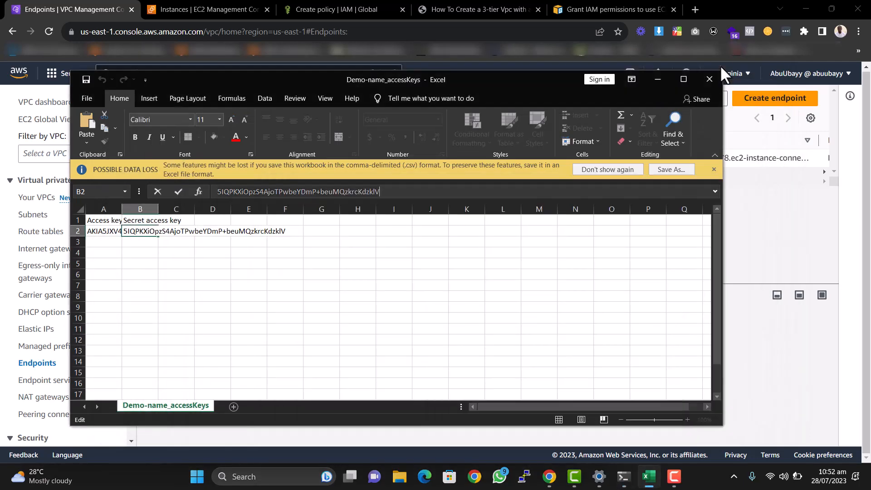
click(658, 79)
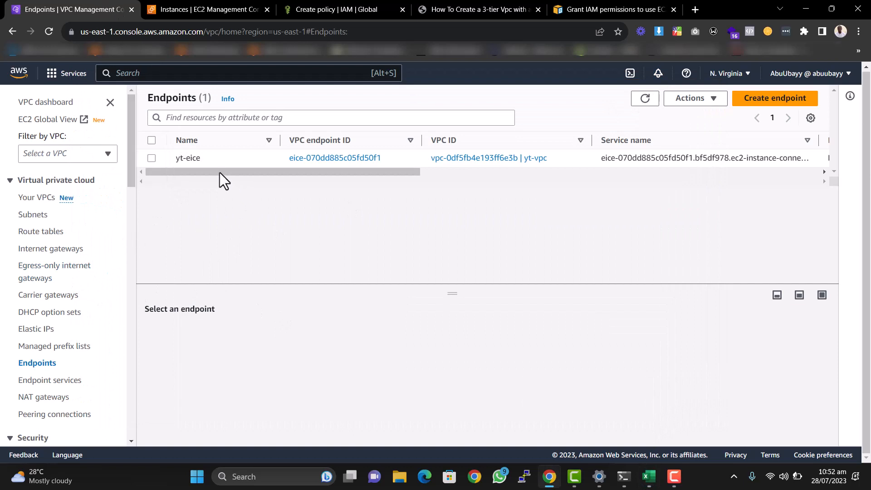
scroll(62, 331, down, 4)
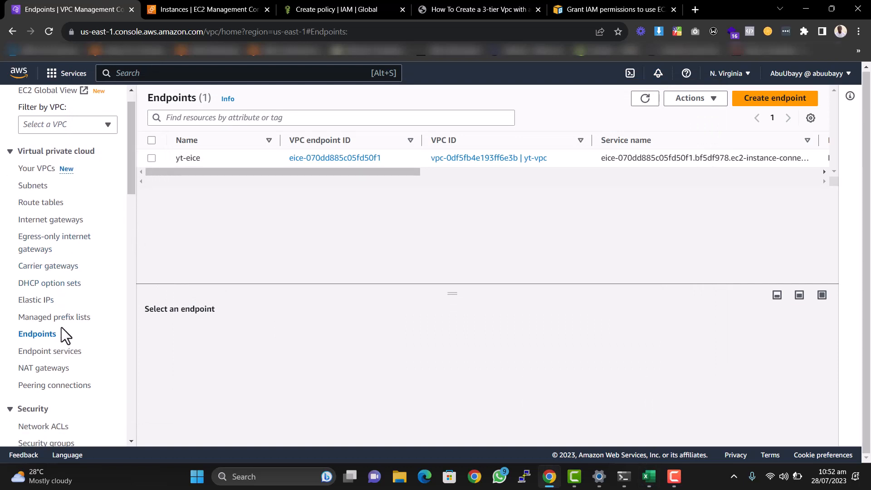
scroll(64, 324, up, 4)
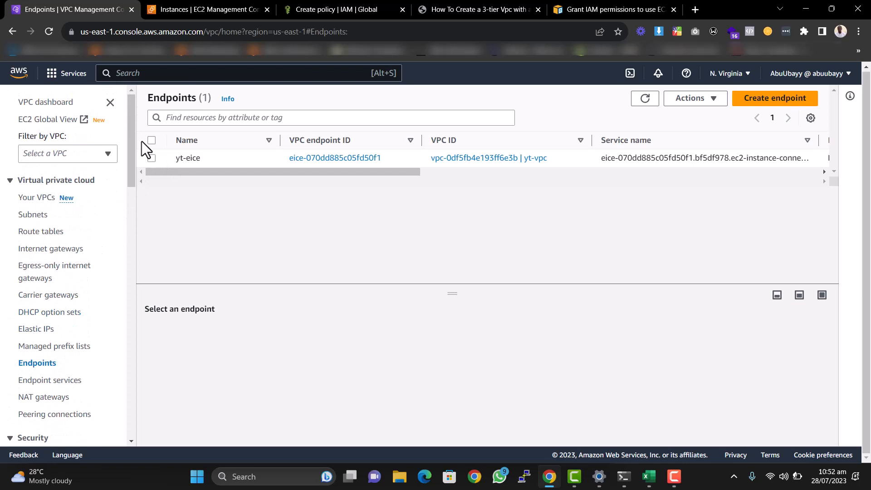
click(181, 8)
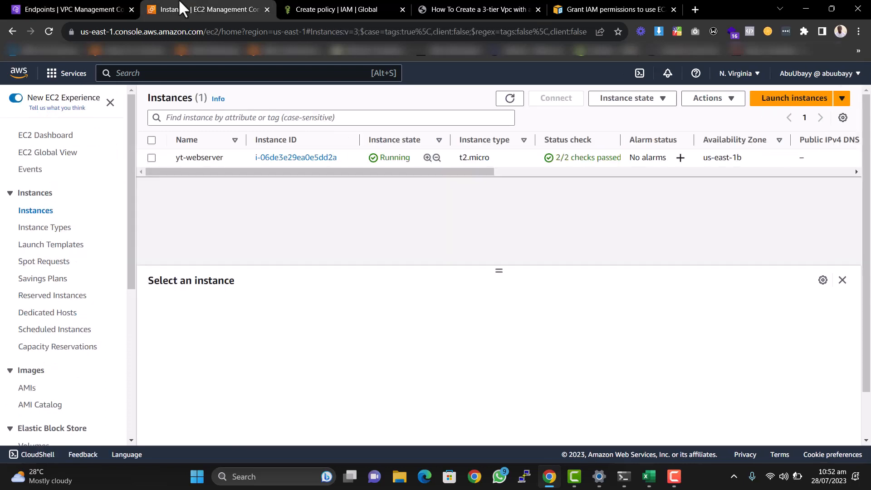
click(153, 158)
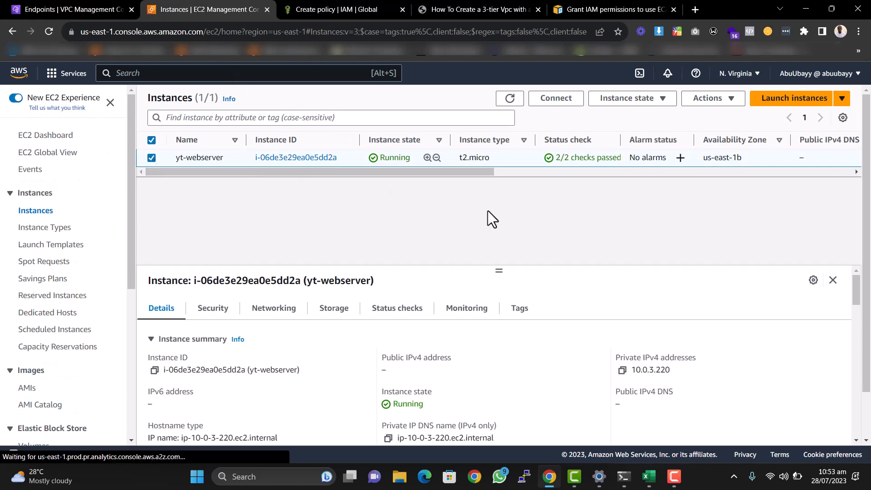
click(576, 102)
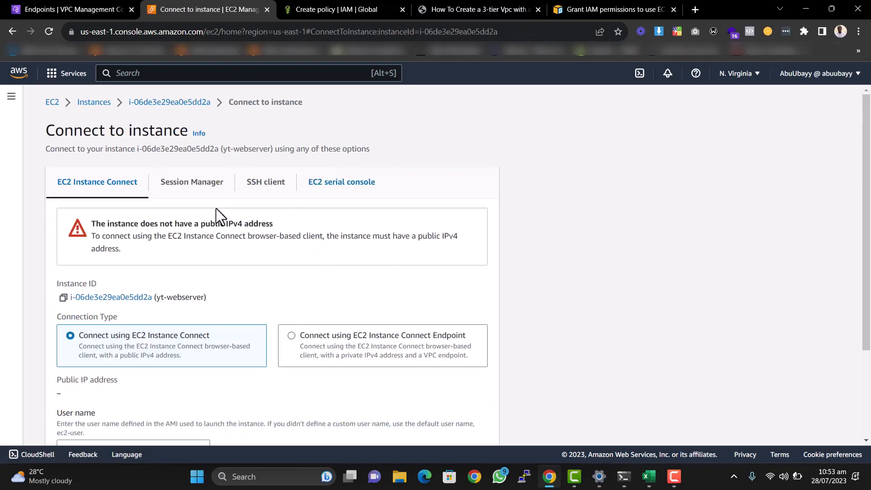
Connect to yt-webserver using EC2 Instance Connect Endpoint with the yt-eice endpoint, keeping user ec2-user and a 3600-second tunnel duration.
scroll(108, 233, down, 1)
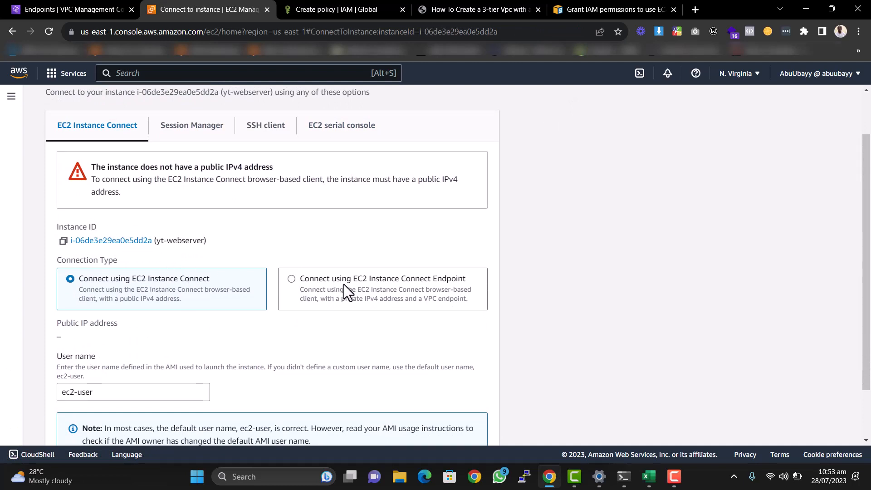
click(395, 285)
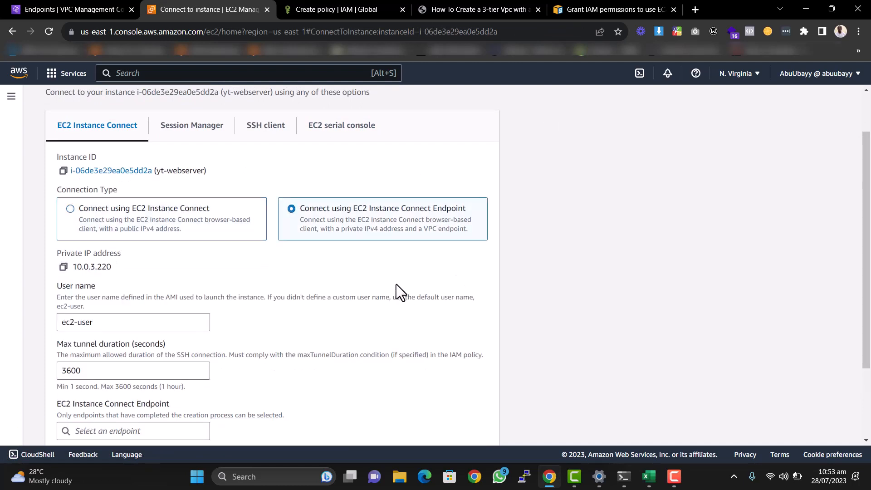
scroll(100, 240, down, 2)
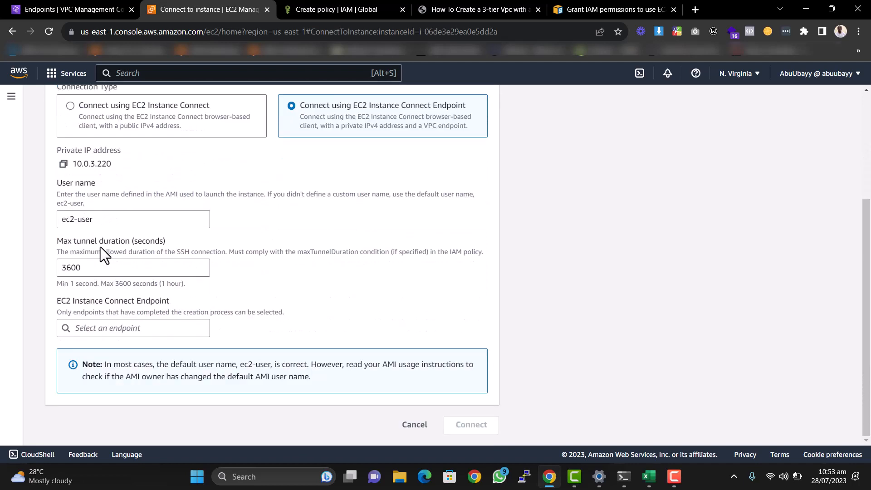
click(121, 329)
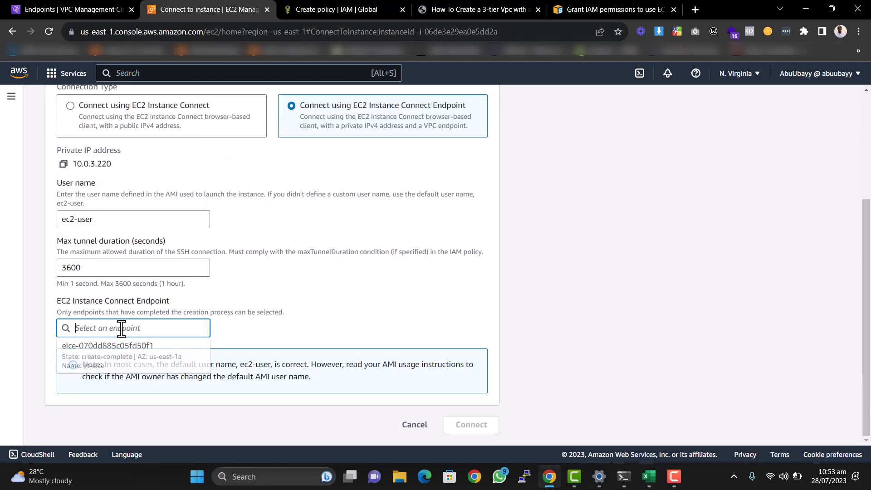
click(117, 363)
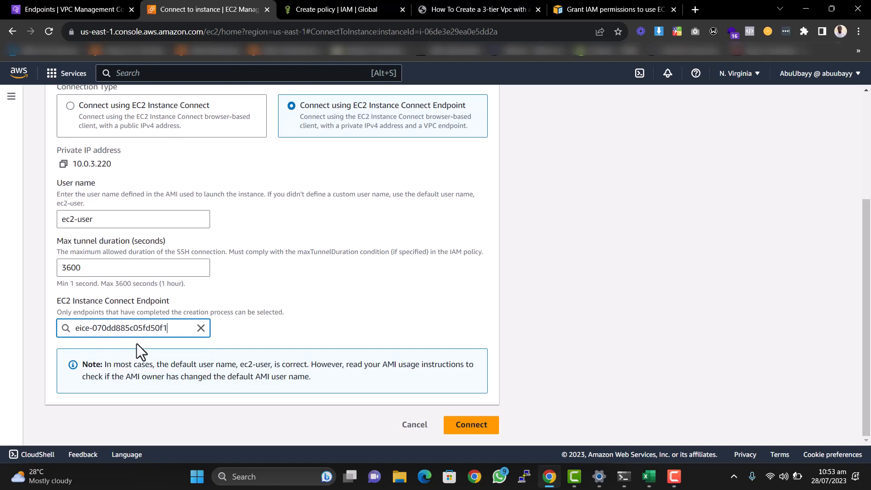
click(459, 432)
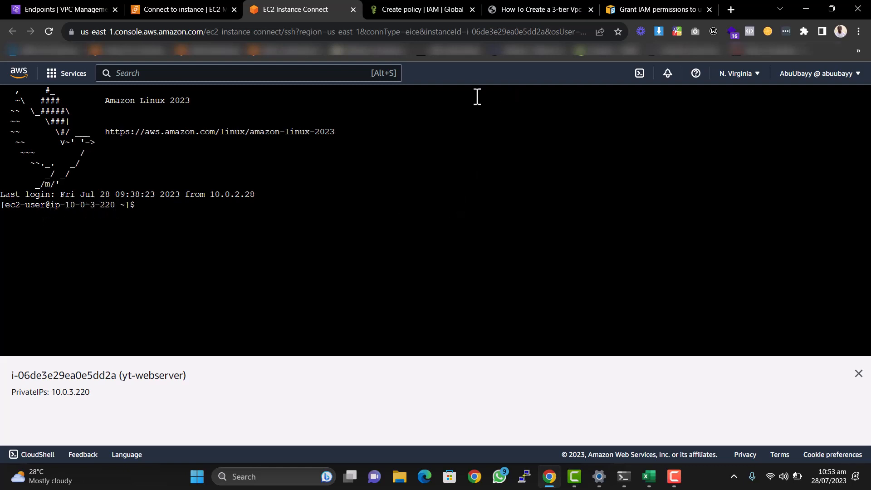
Return from the connection page to the EC2 instances list and select yt-webserver to show its details.
click(180, 9)
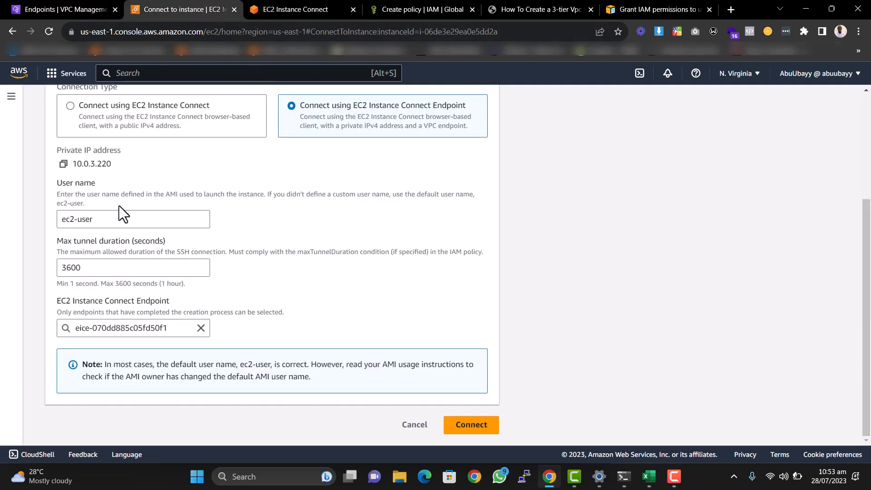
scroll(121, 209, up, 5)
click(94, 103)
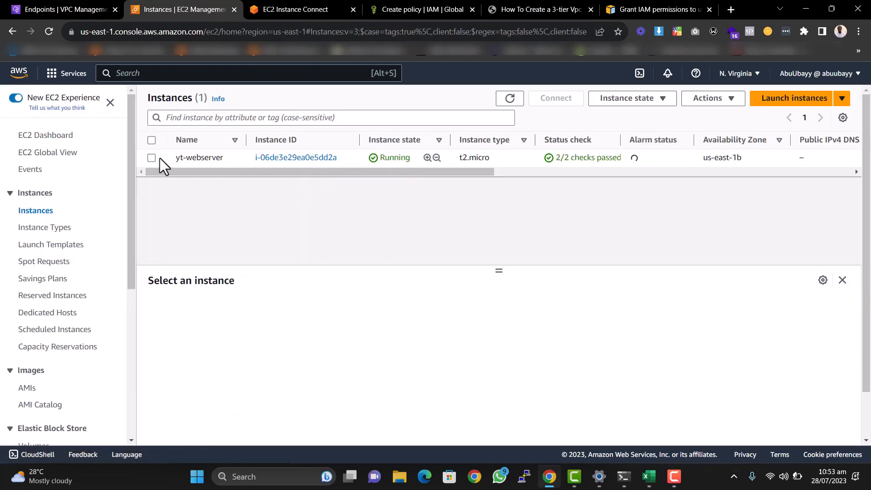
click(151, 157)
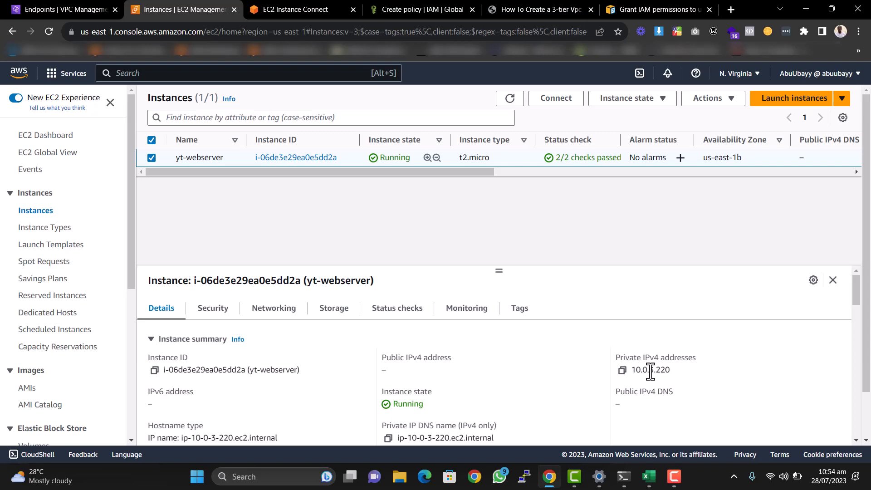
Switch to Windows PowerShell and clear the terminal.
click(623, 476)
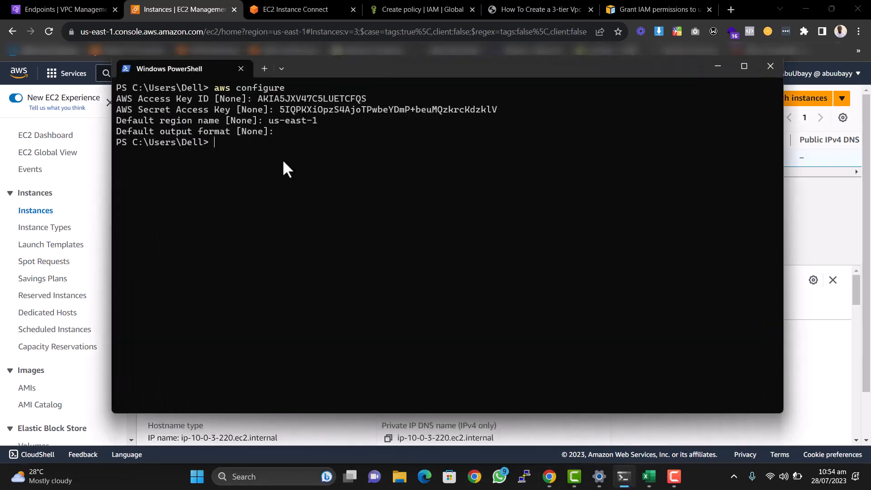
text(clear)
key(Return)
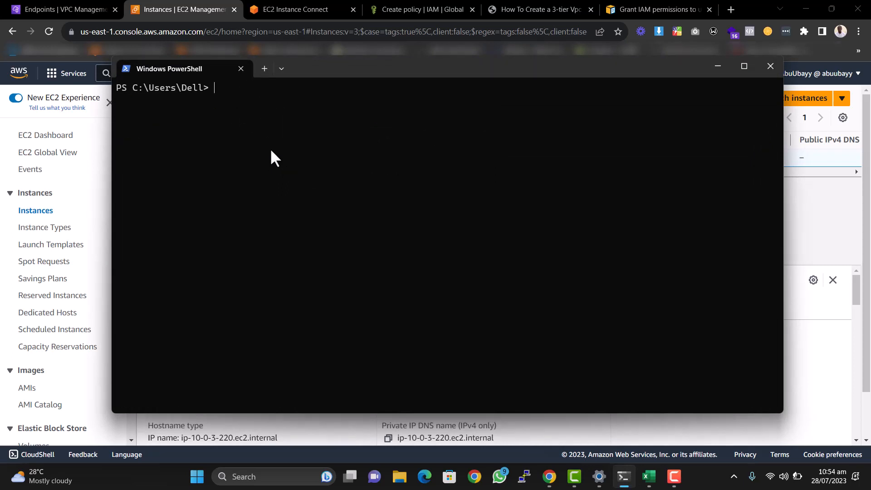
Enter aws ec2-instance-connect ssh --instance-id at the prompt without running it.
text(aws ec2-inc)
key(BackSpace)
text(tance c)
key(BackSpace)
key(BackSpace)
key(BackSpace)
key(BackSpace)
key(BackSpace)
key(BackSpace)
key(BackSpace)
text(stance-conn)
text(ect)
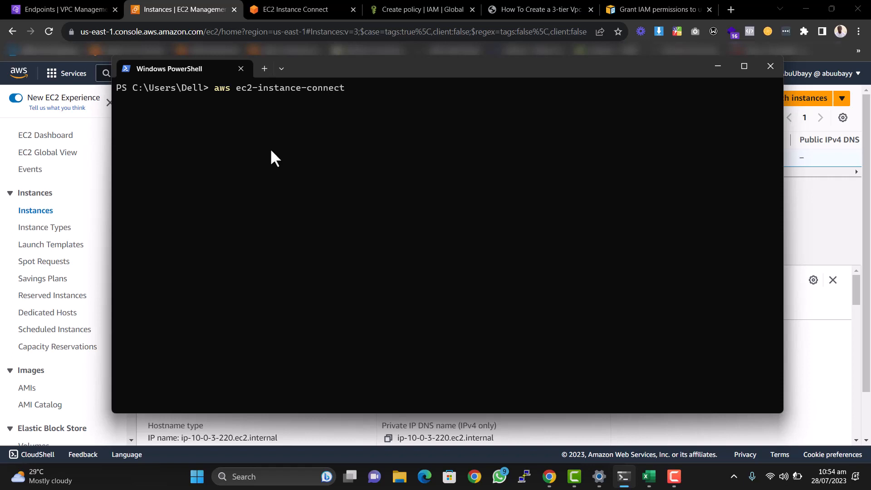
text( ssh --instance-id)
Append yt-webserver's instance ID copied from the EC2 console, run the SSH command, and answer yes to continue connecting.
click(812, 205)
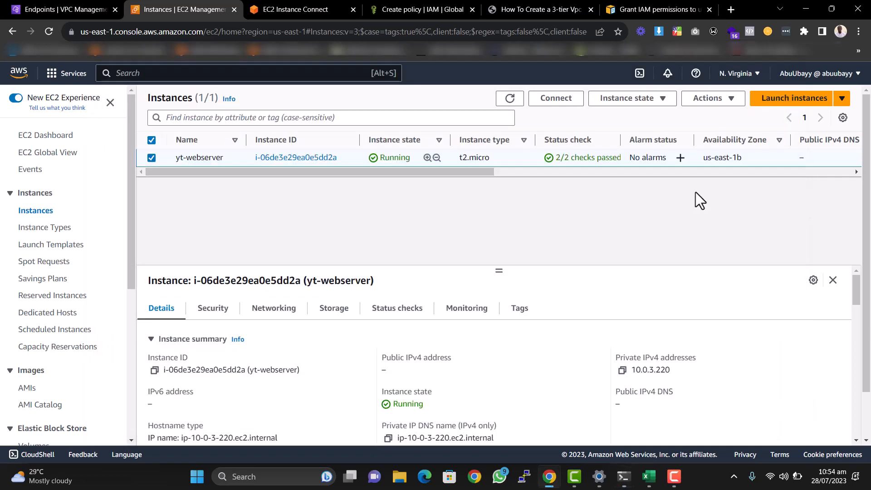
click(155, 370)
click(623, 476)
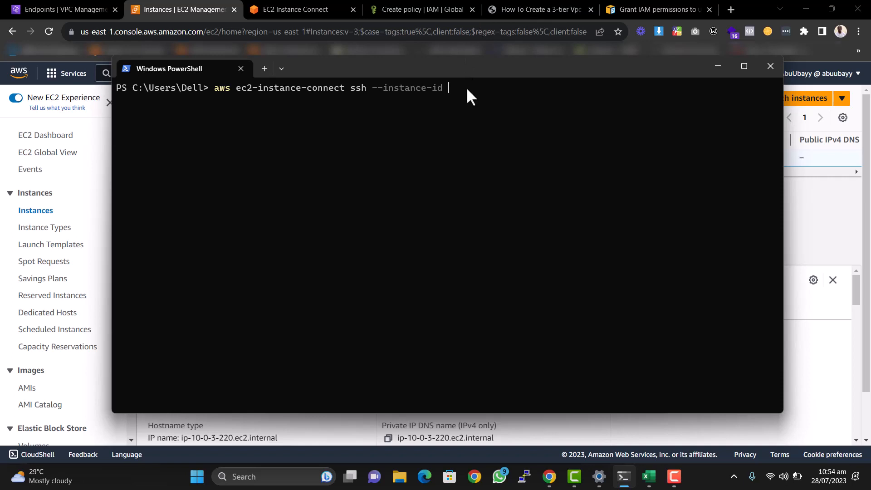
key(ctrl+v)
key(Return)
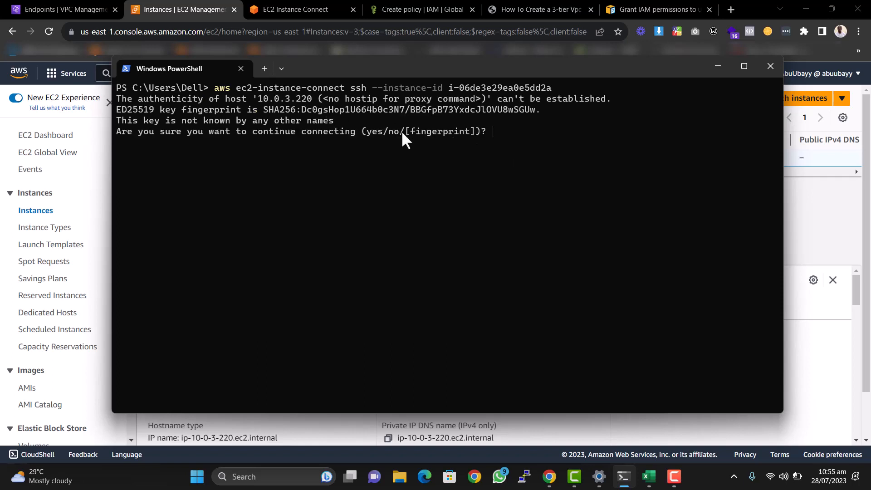
text(yes)
key(Return)
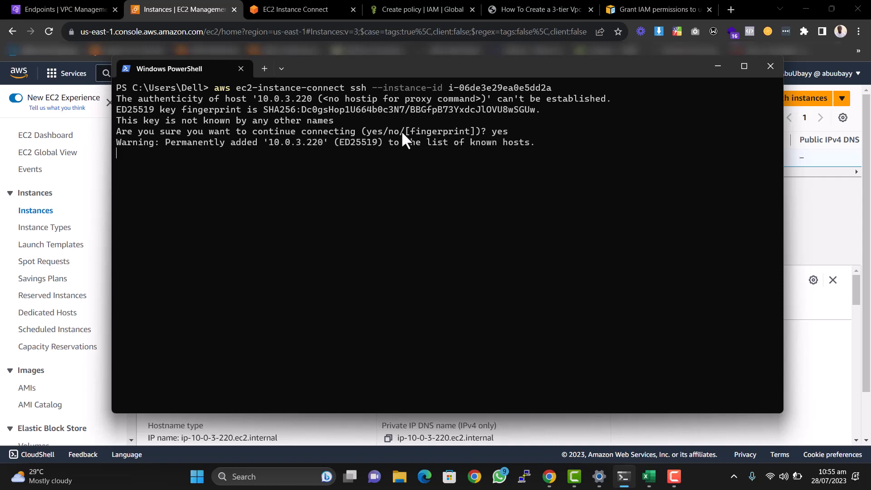